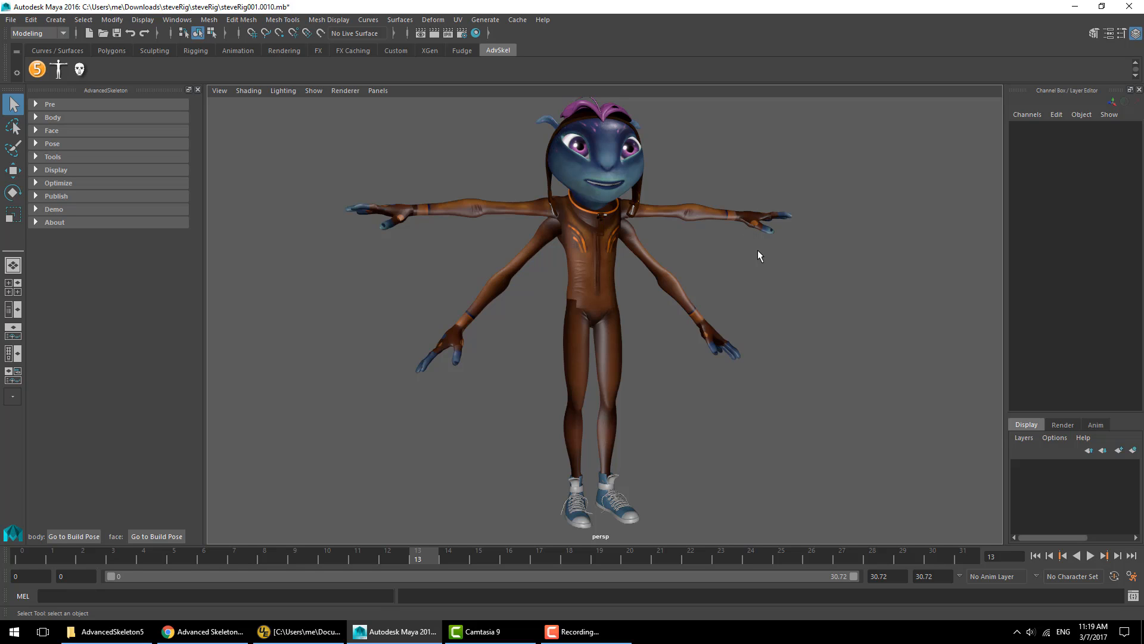
- Expand the Face section's Simplified FaceSetup options and read the help for Convert FaceSetup
key("alt+1")
left_click(63, 130)
left_click(92, 315)
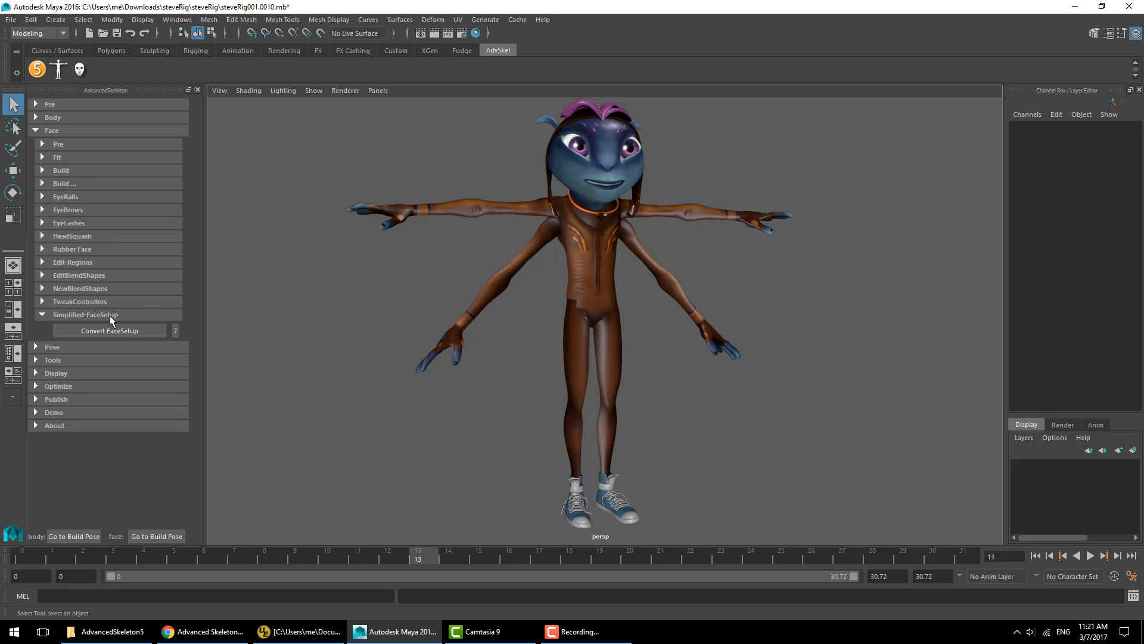
left_click(175, 331)
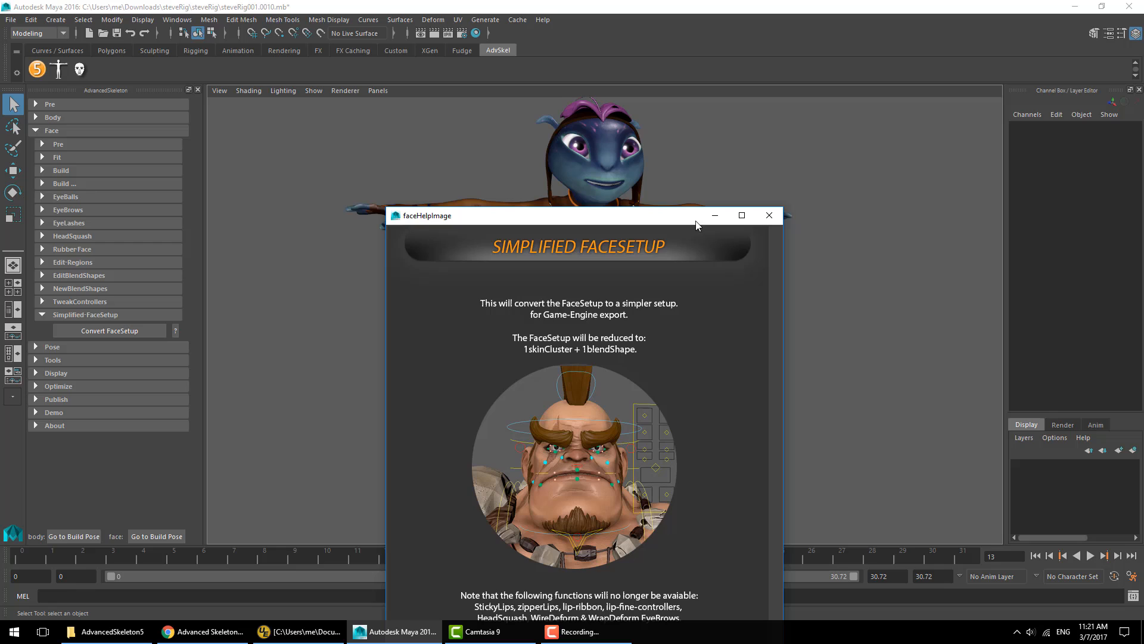
left_click(761, 219)
- Browse the Face, Body and Pose sections of the AdvancedSkeleton panel, returning to the Face section
left_click(66, 130)
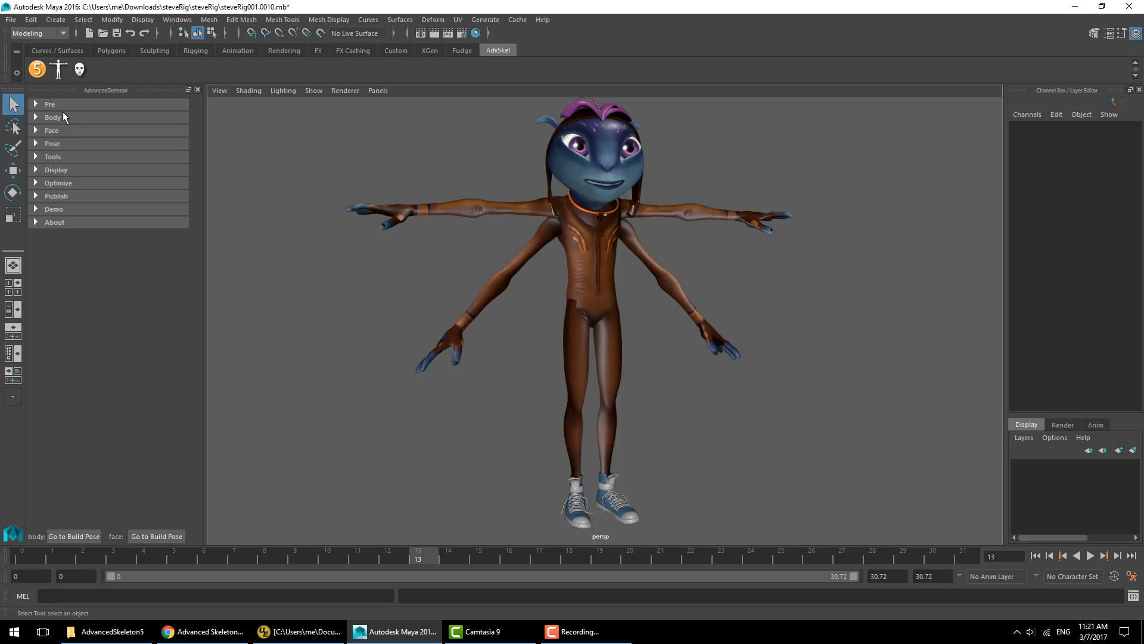
left_click(63, 130)
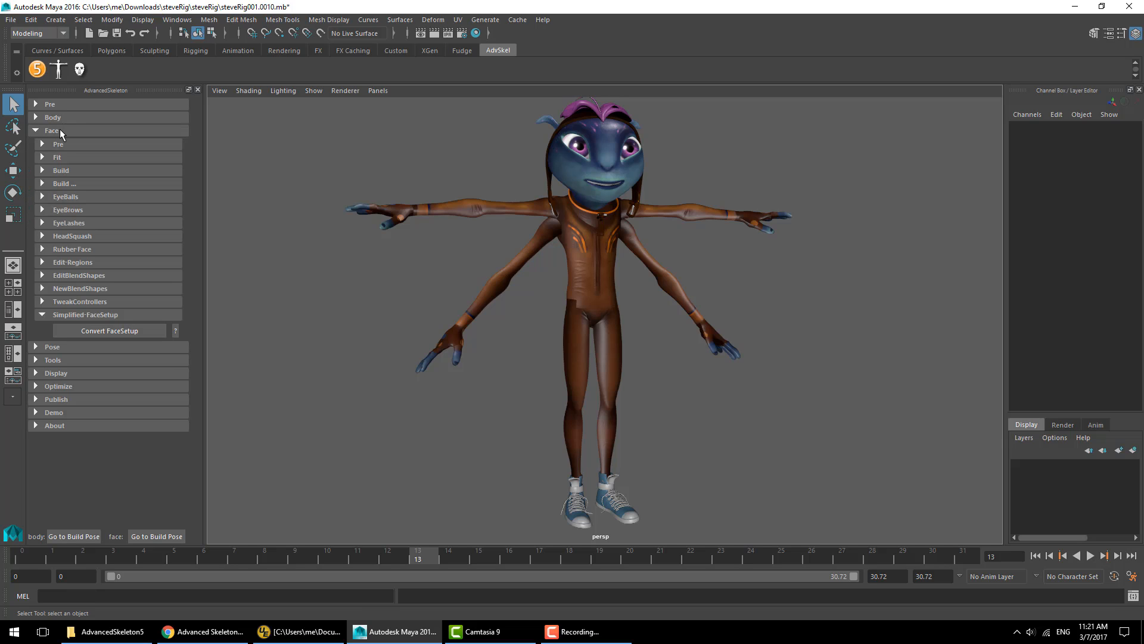
left_click(59, 128)
left_click(58, 116)
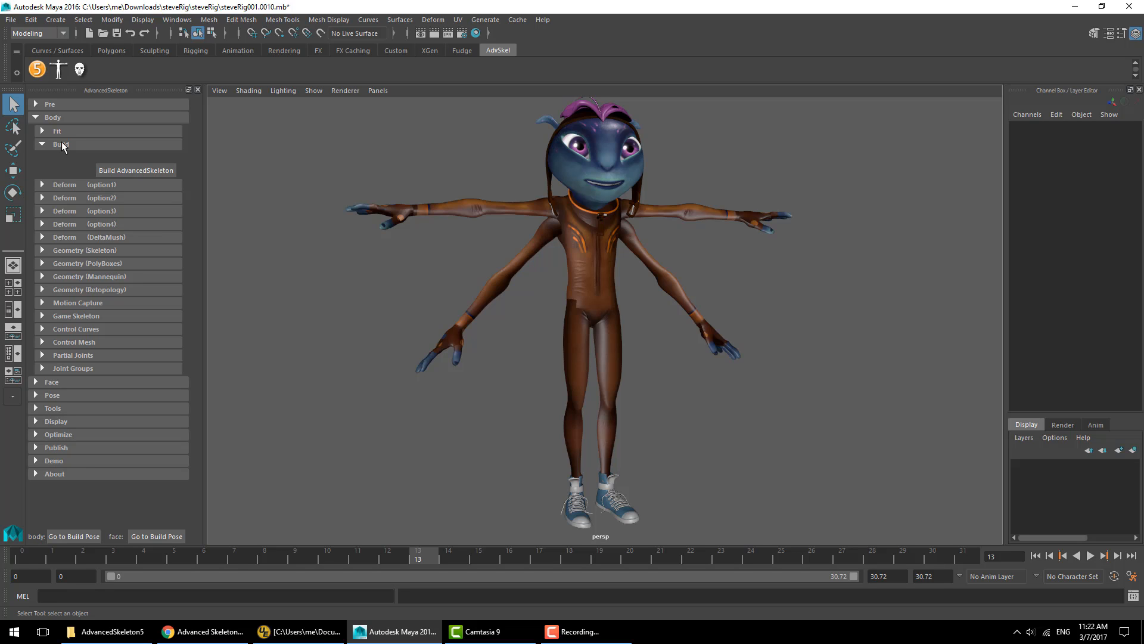
left_click(62, 143)
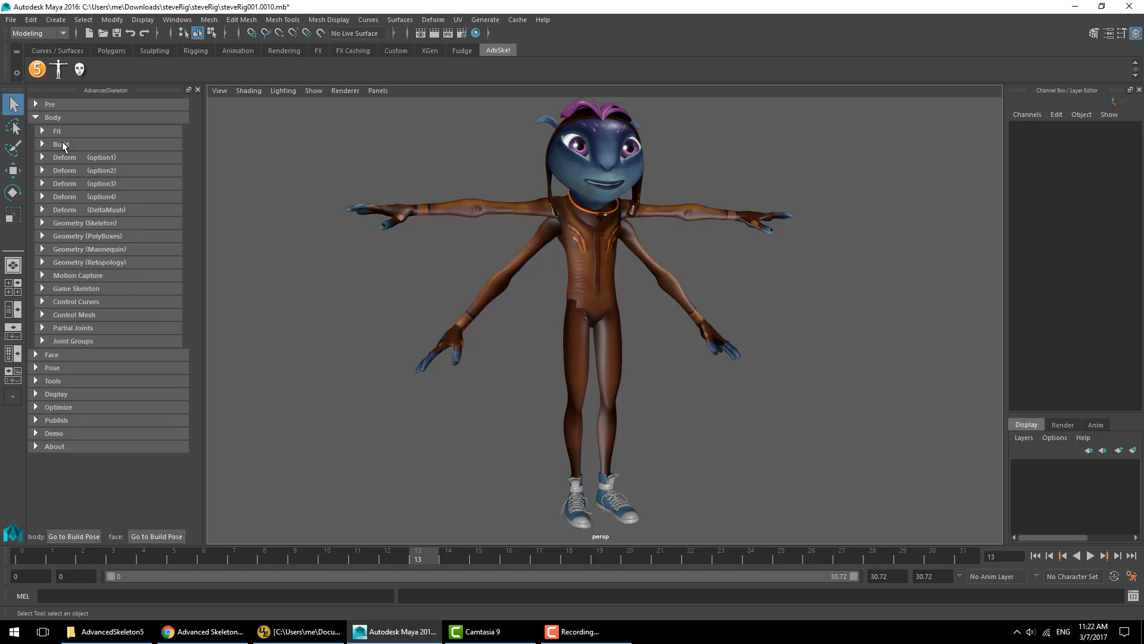
left_click(73, 368)
left_click(78, 382)
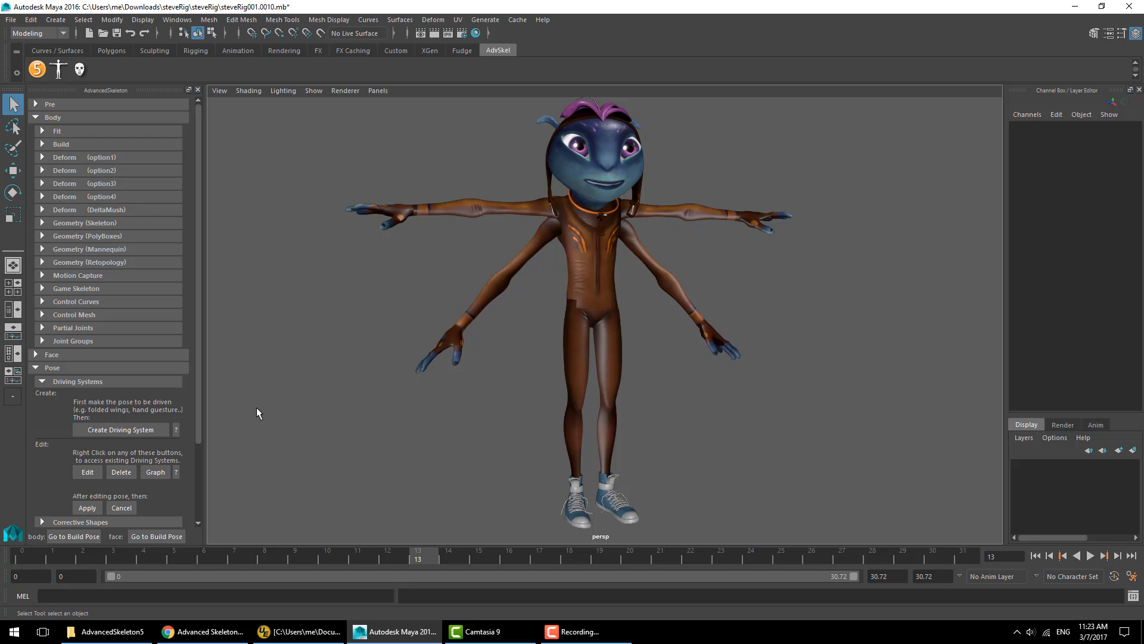
left_click(57, 370)
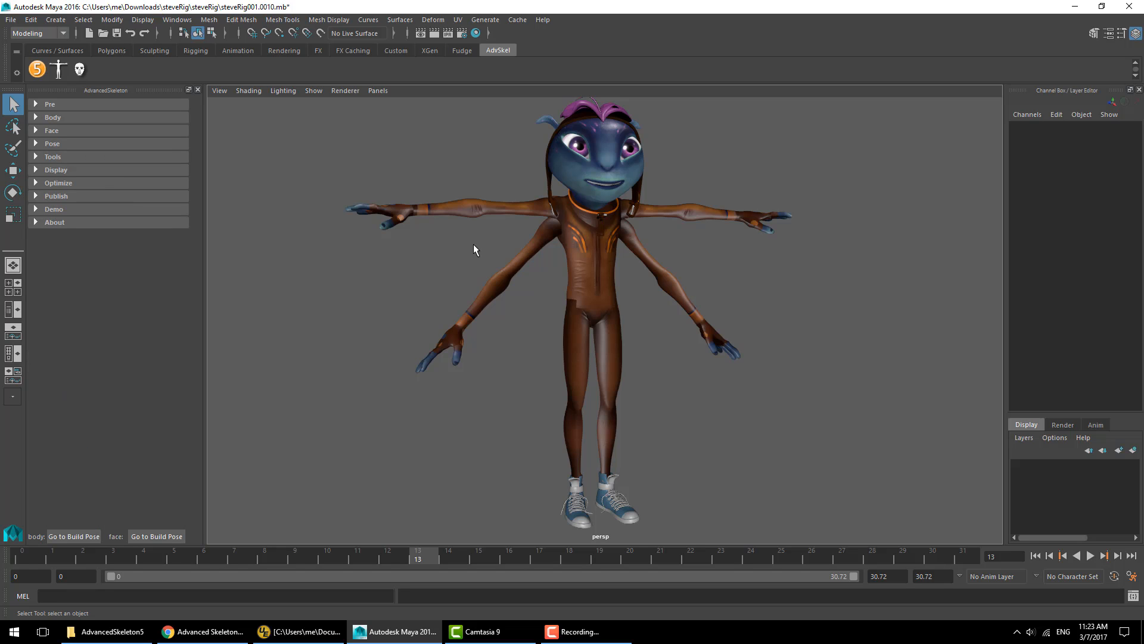
left_click(56, 130)
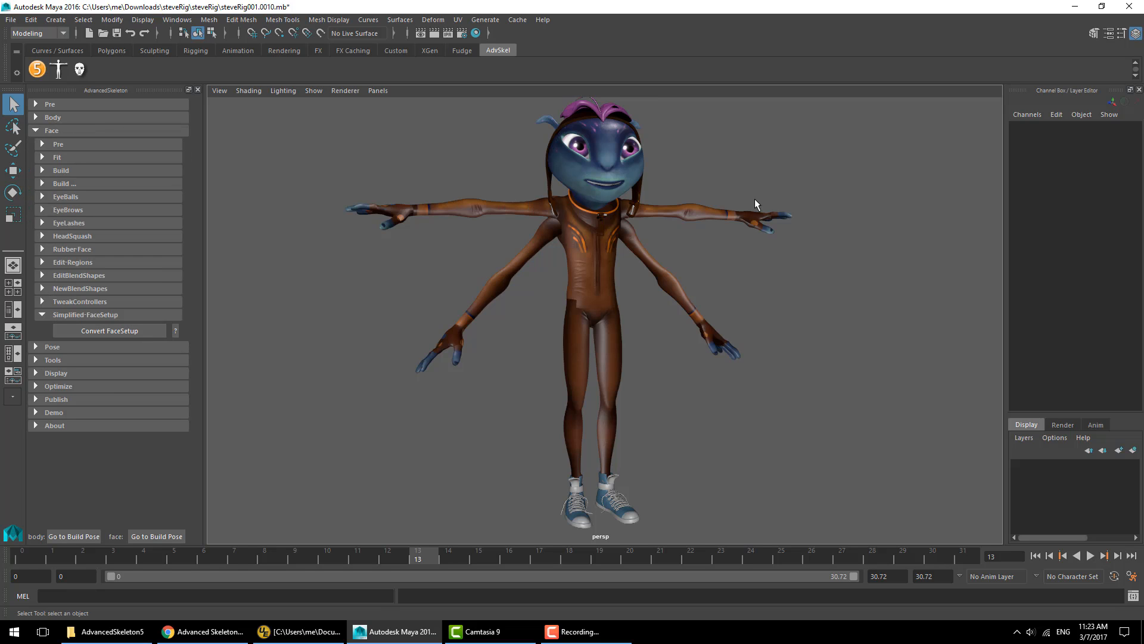
- Display the rig controls and test-rotate the hip swinger control, undoing the rotation
key("alt+1")
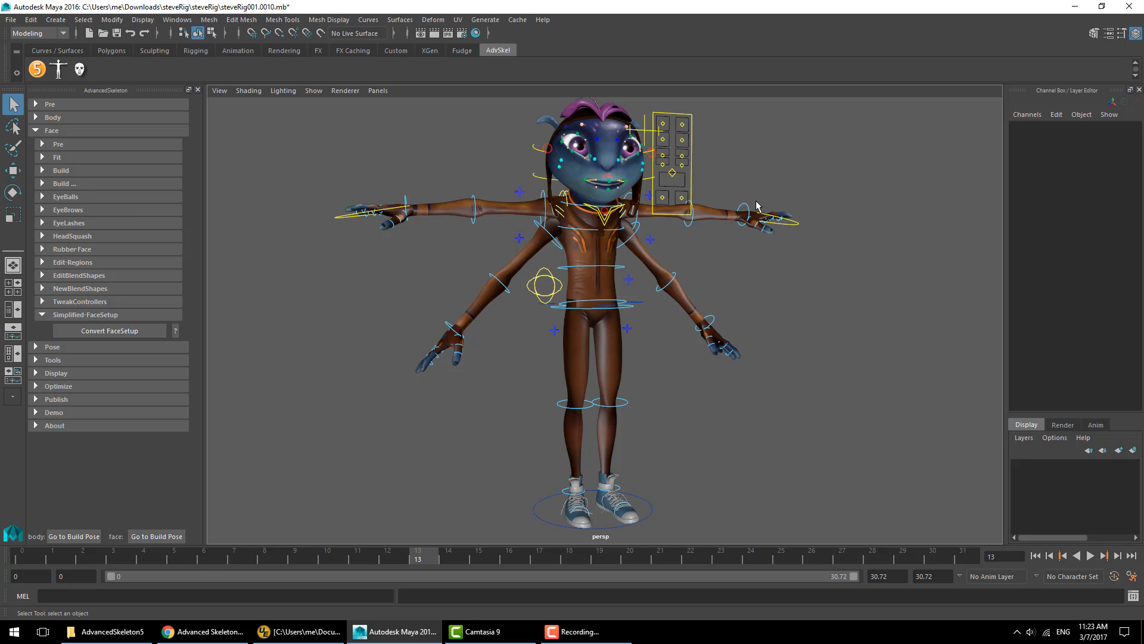
key("e")
left_click(536, 300)
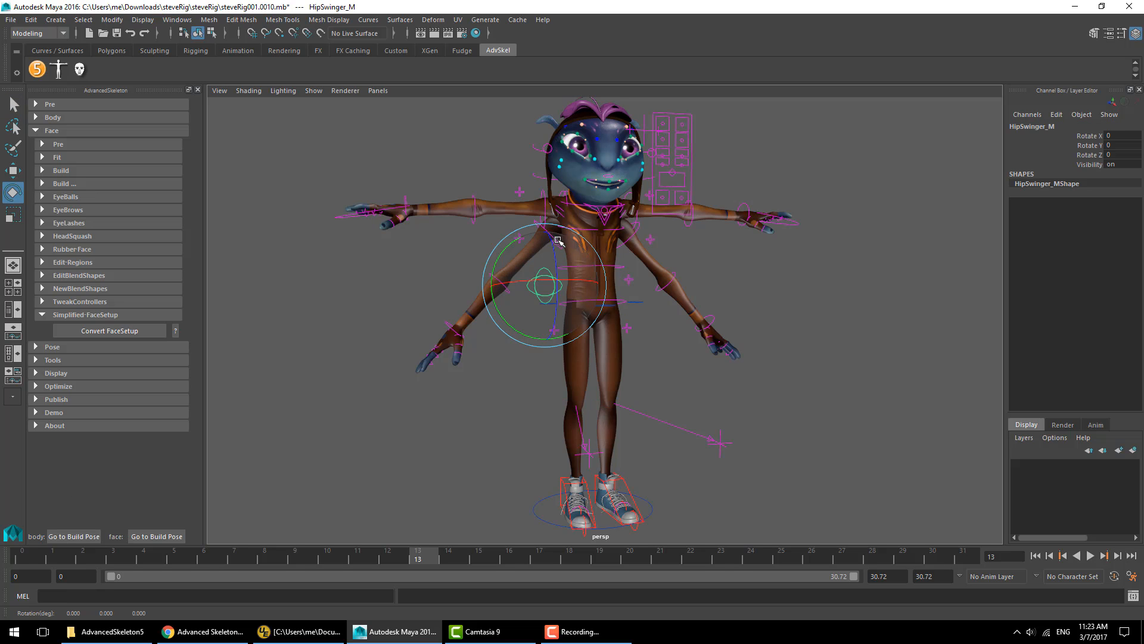
left_click_drag(559, 237, 544, 273)
key("ctrl+z")
key("ctrl+z")
- Zoom in on the face and inspect the mouth control in the face control panel
middle_click_drag(769, 170, 752, 293, "alt")
mouse_move(752, 293)
right_mouse_down("alt")
mouse_move(774, 299)
mouse_move(737, 276)
right_mouse_up("alt")
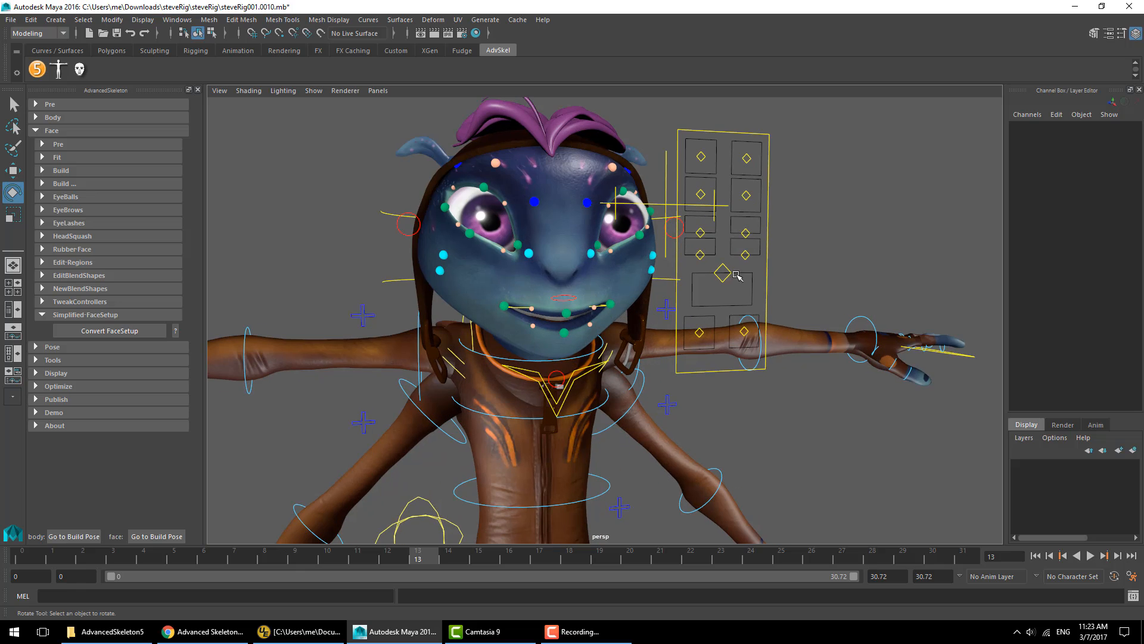
left_click(709, 292)
key("w")
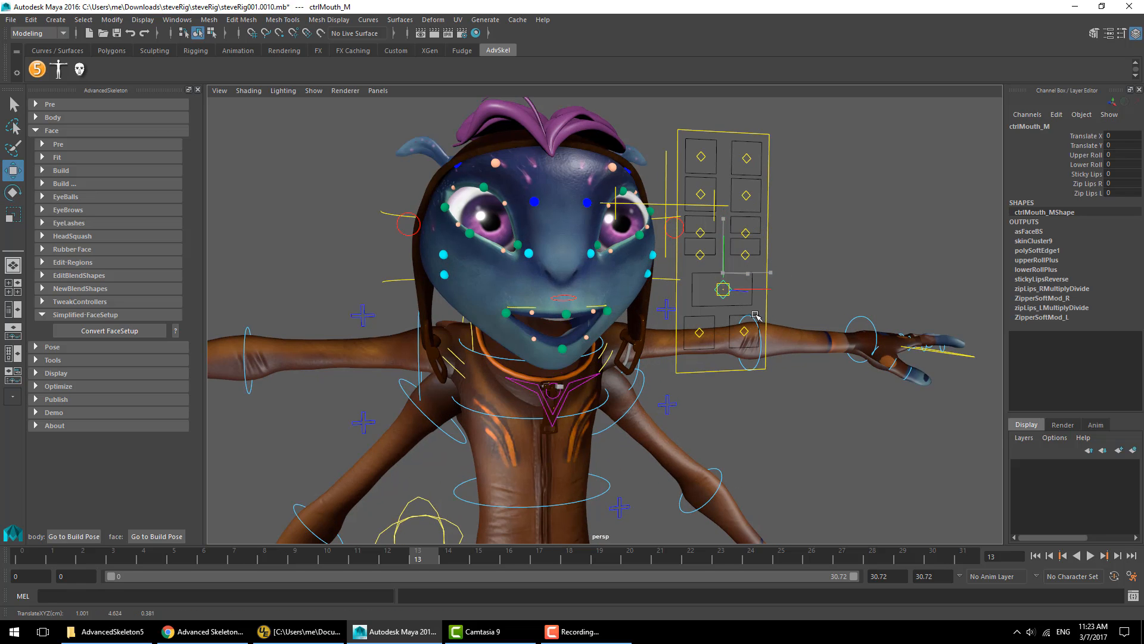
left_click(894, 198)
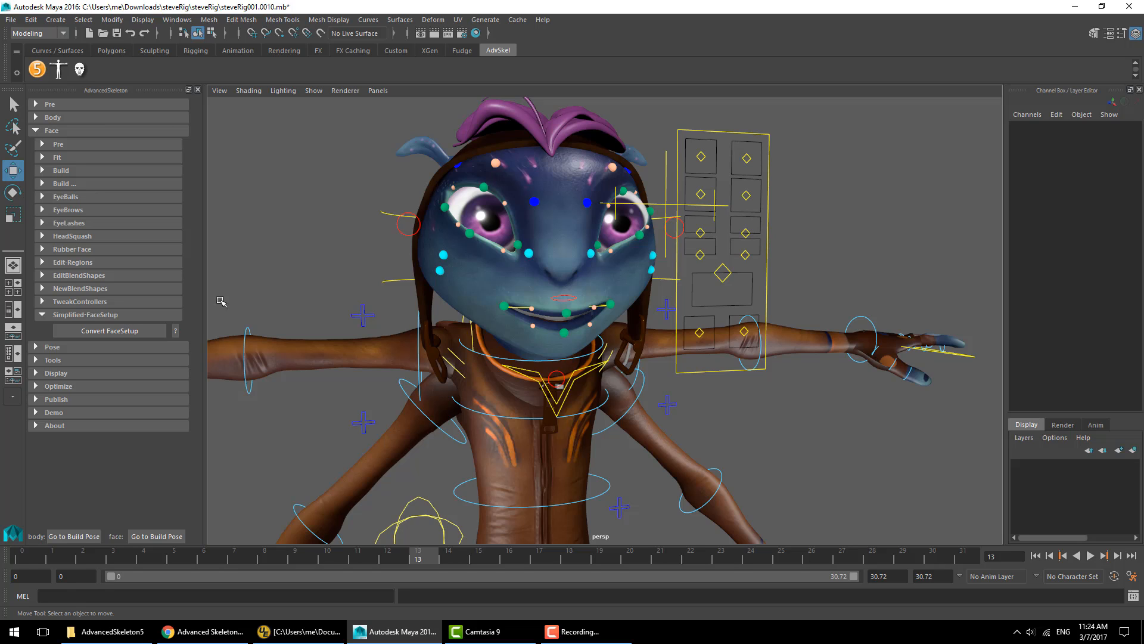
left_click(106, 337)
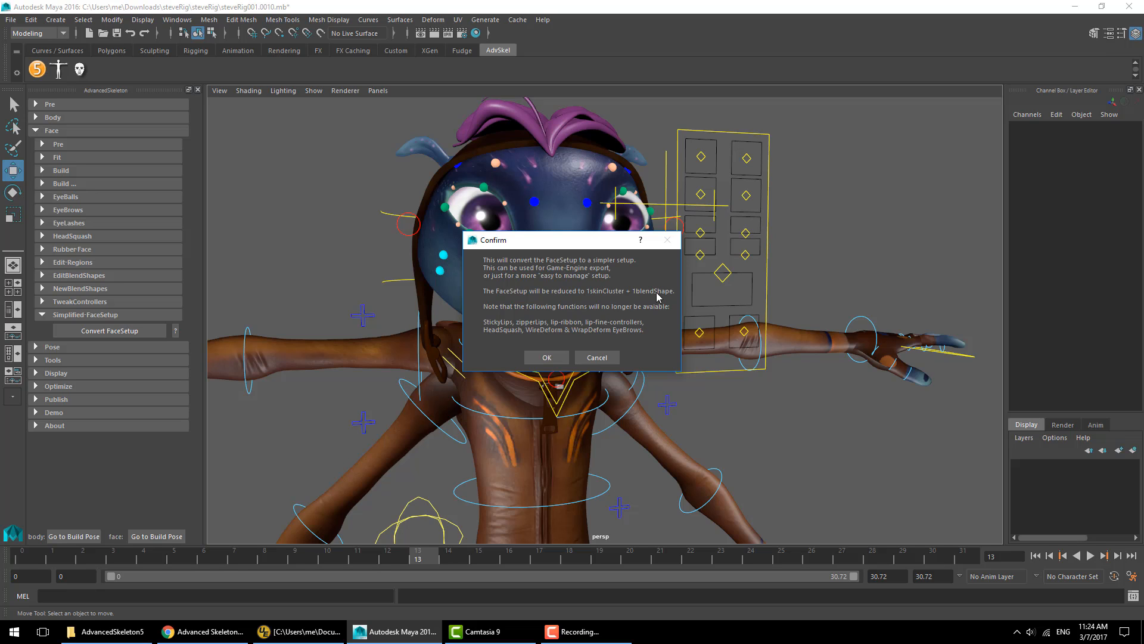
left_click_drag(574, 246, 339, 194)
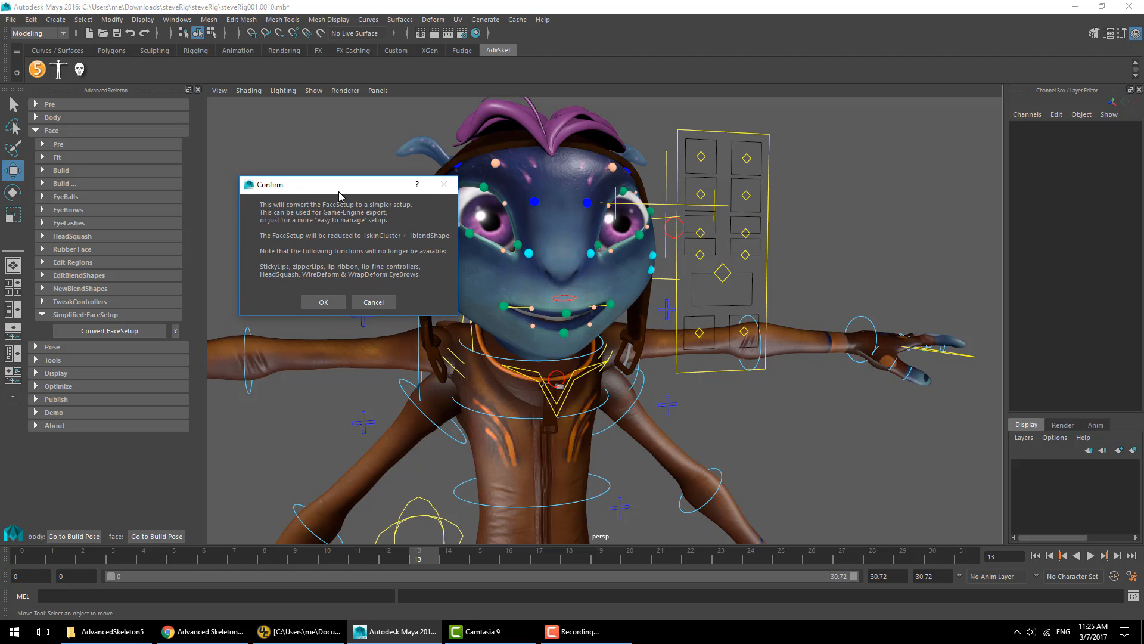
left_click(373, 302)
- Move the mouth control down and set its Sticky Lips attribute to 10
left_click(723, 273)
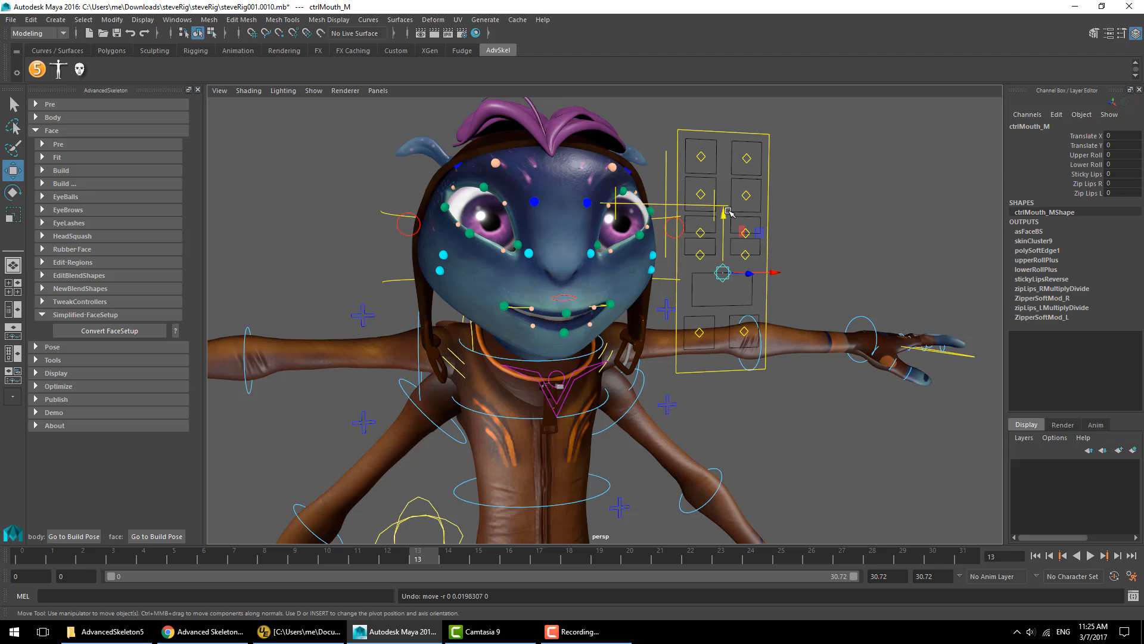
left_click_drag(722, 230, 722, 251)
left_click(1089, 174)
middle_click_drag(751, 289, 809, 292)
key("w")
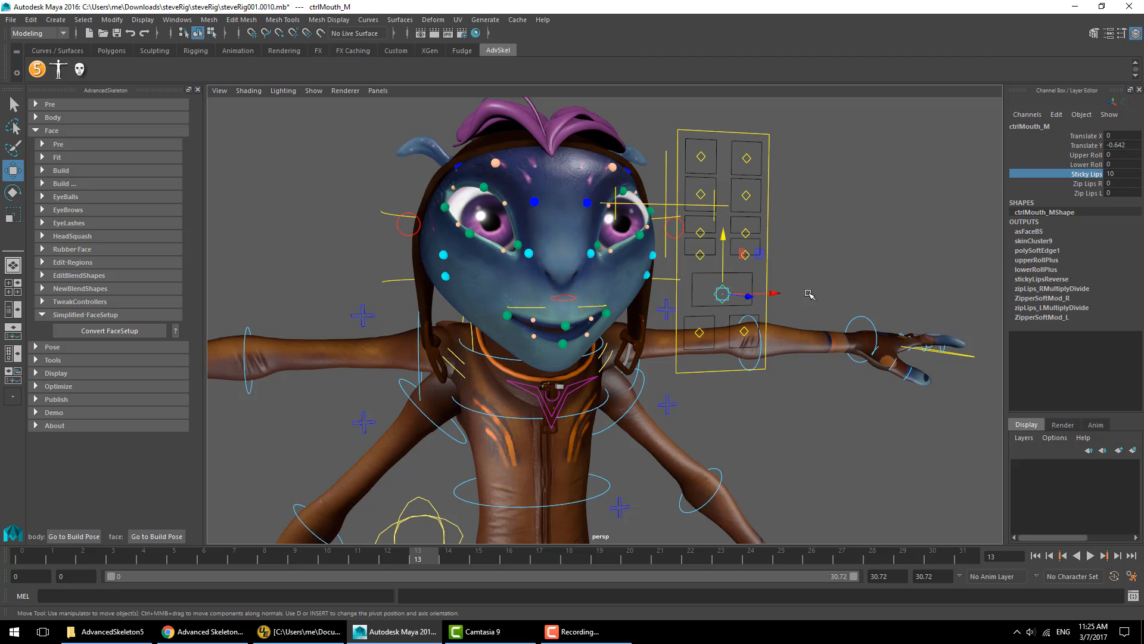
mouse_move(721, 233)
left_mouse_down()
mouse_move(721, 213)
mouse_move(720, 242)
left_mouse_up()
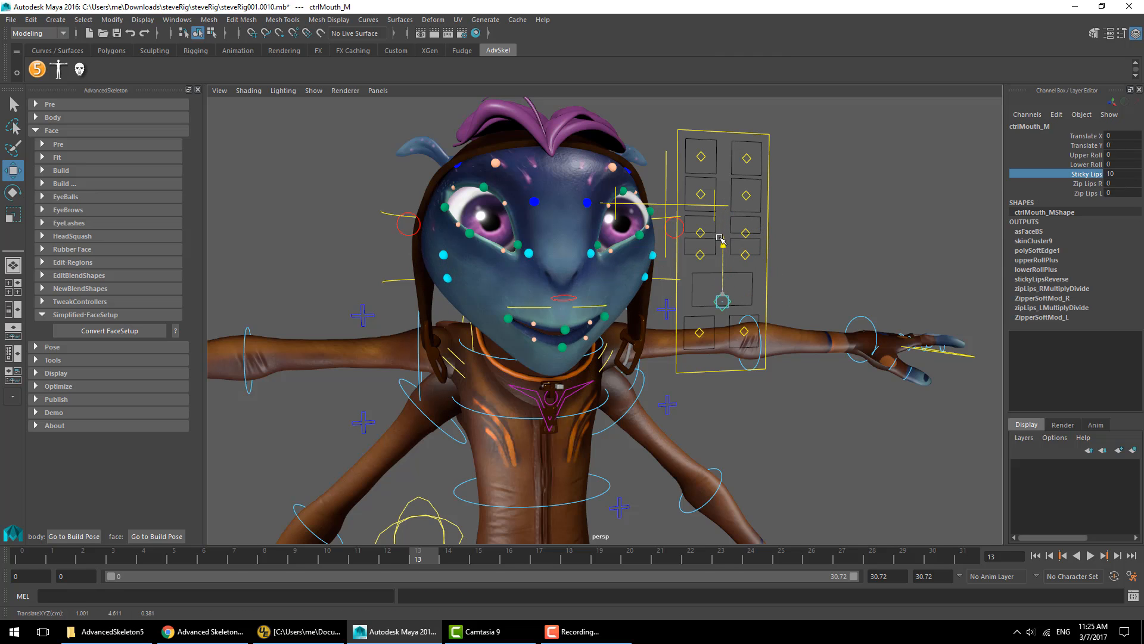
key("ctrl+z")
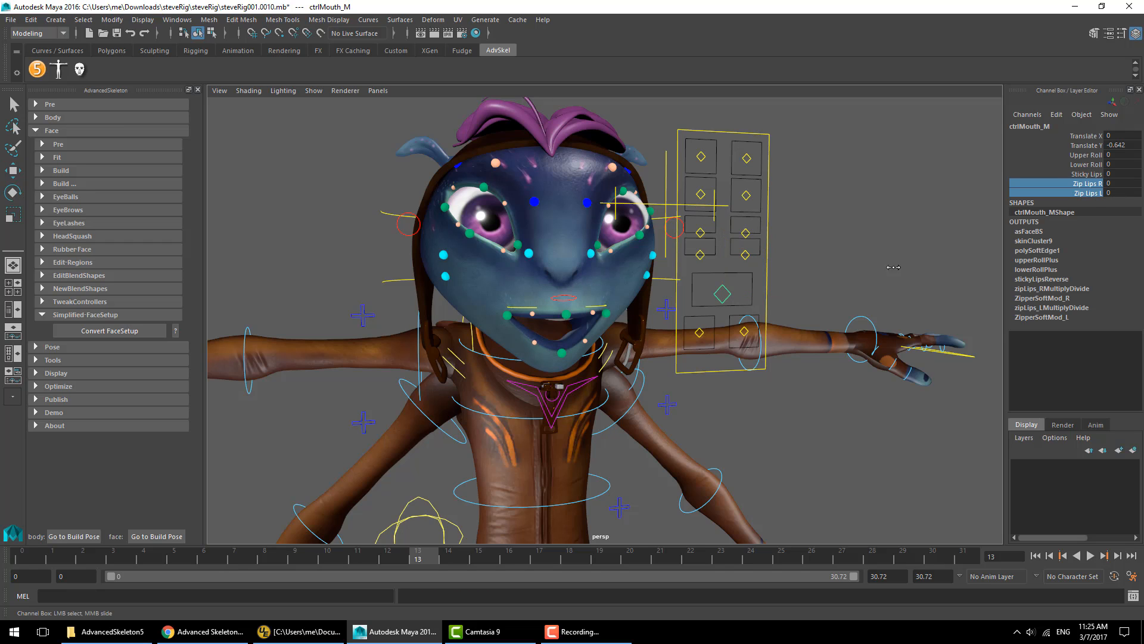
- Try adjusting the mouth control's Sticky Lips and Zip Lips attributes, undoing each change
middle_click_drag(894, 267, 991, 248)
key("ctrl+z")
left_click(1080, 185)
middle_click_drag(895, 246, 981, 247)
key("ctrl+z")
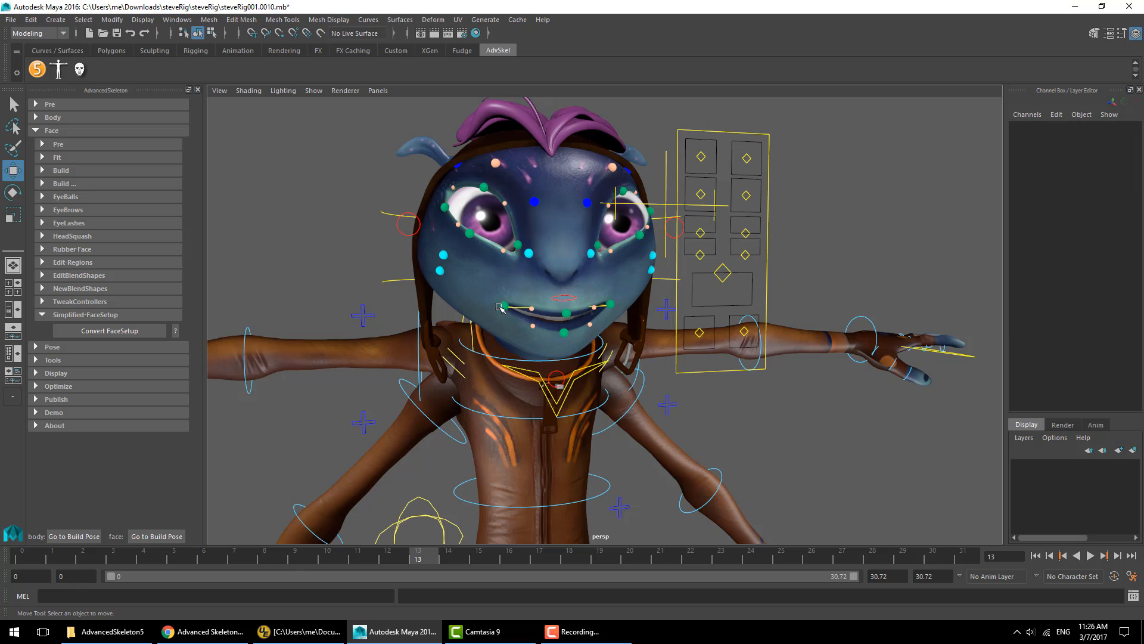
- Select the right lip corner control and examine the lip fine controls up close
left_click(505, 306)
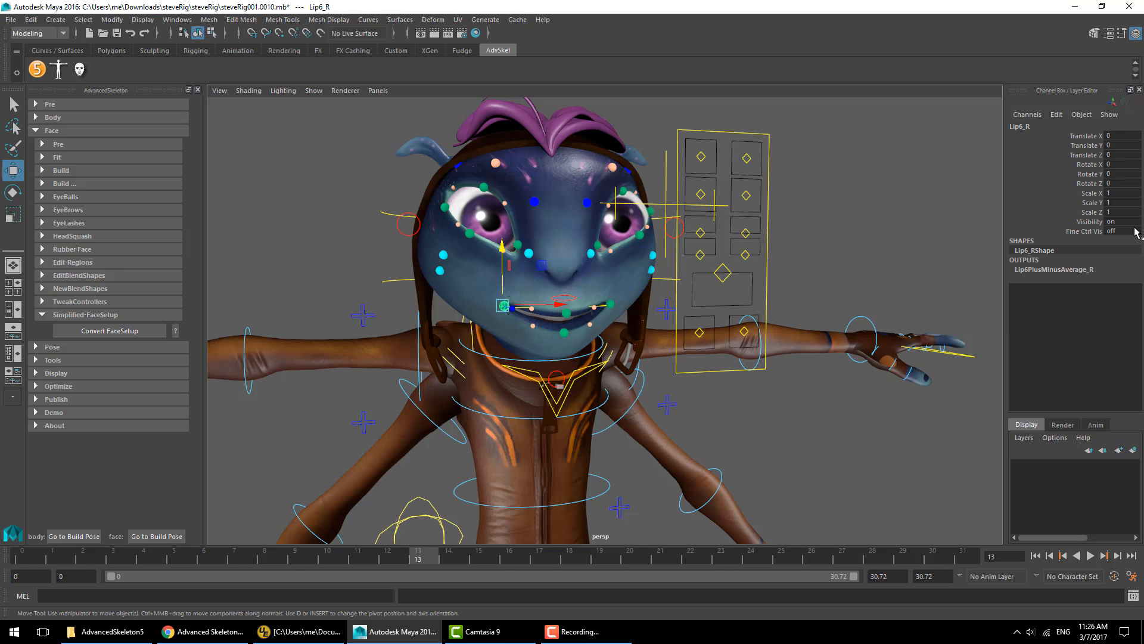
left_click(1090, 222)
scroll(507, 301, "up", 5)
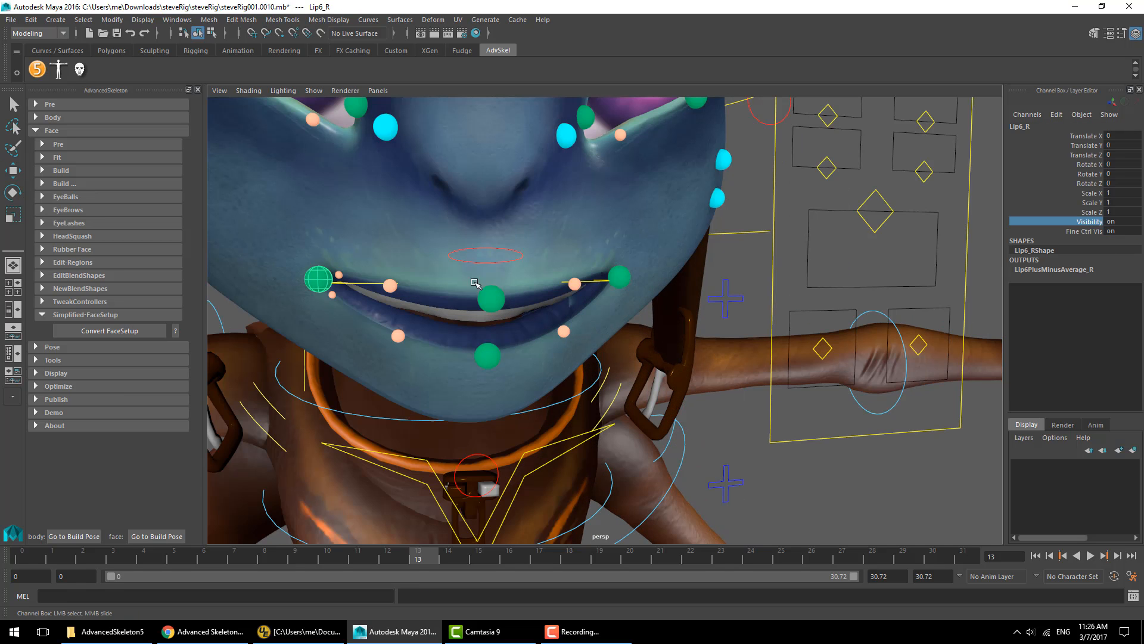
left_click(337, 275)
mouse_move(338, 304)
middle_mouse_down()
mouse_move(338, 280)
mouse_move(330, 321)
middle_mouse_up()
left_click(331, 295)
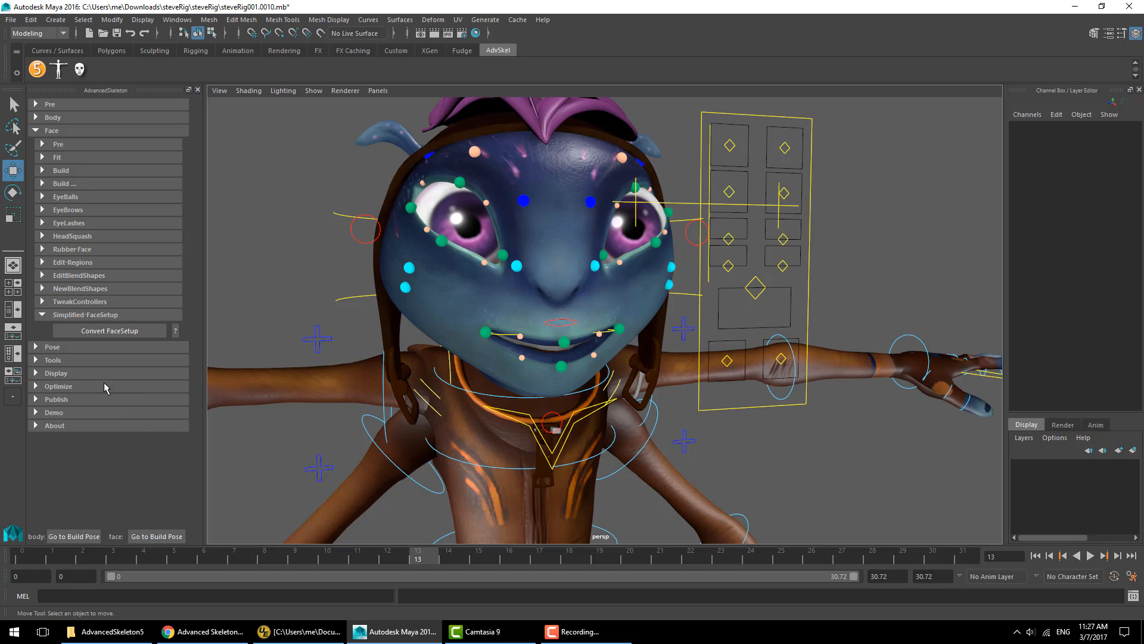
- Convert the face setup to the simplified setup and select the simplified mouth control
left_click(104, 332)
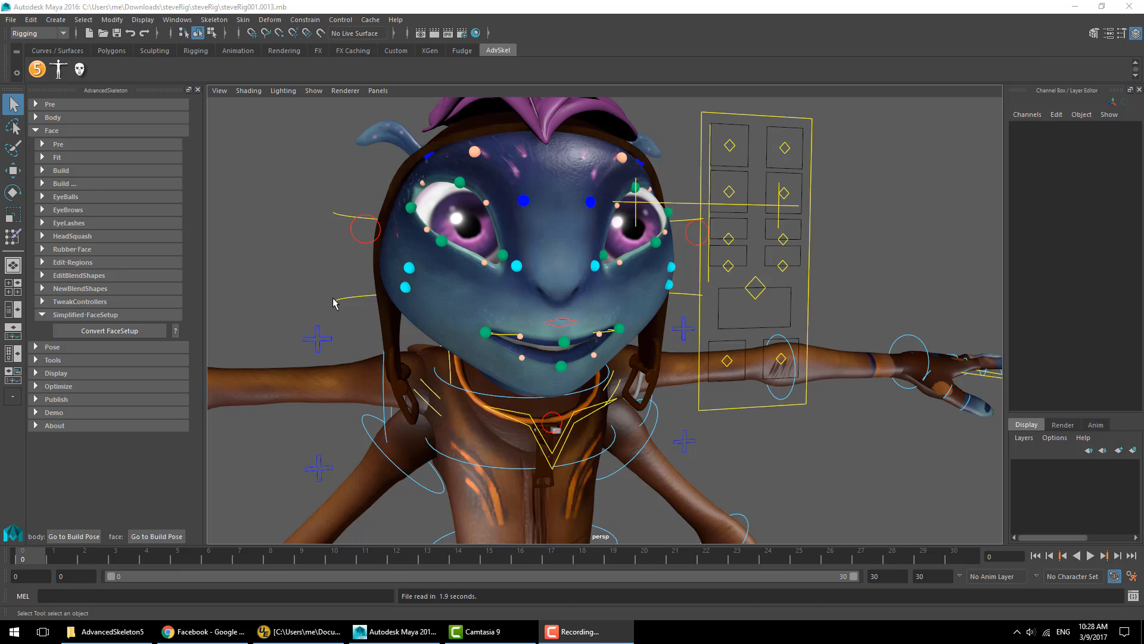
left_click(338, 297)
key("w")
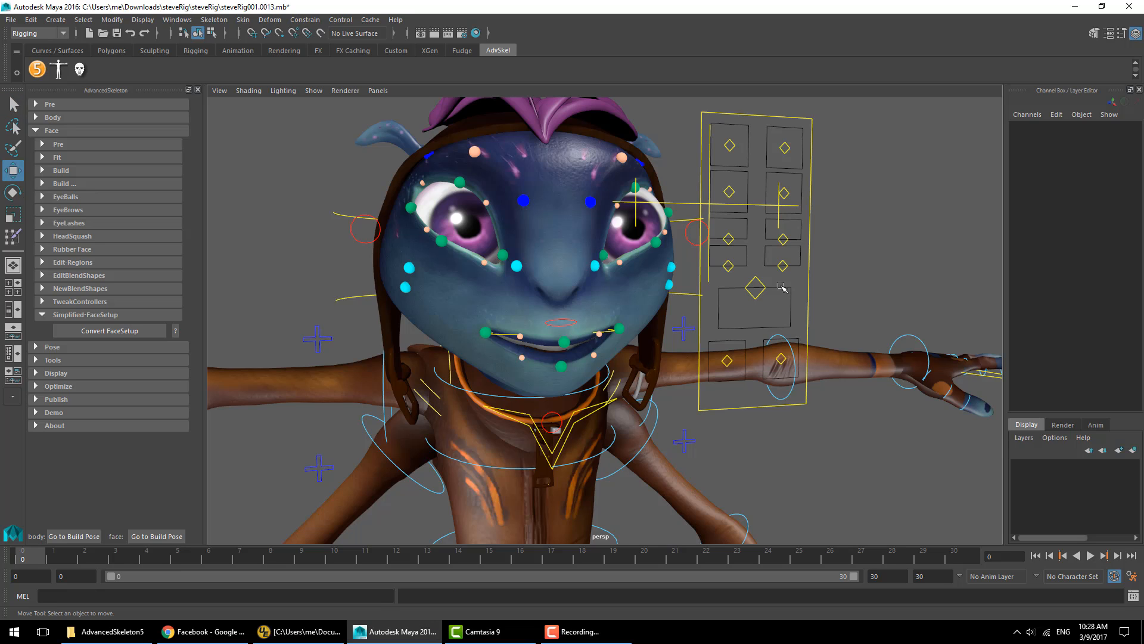
left_click(752, 288)
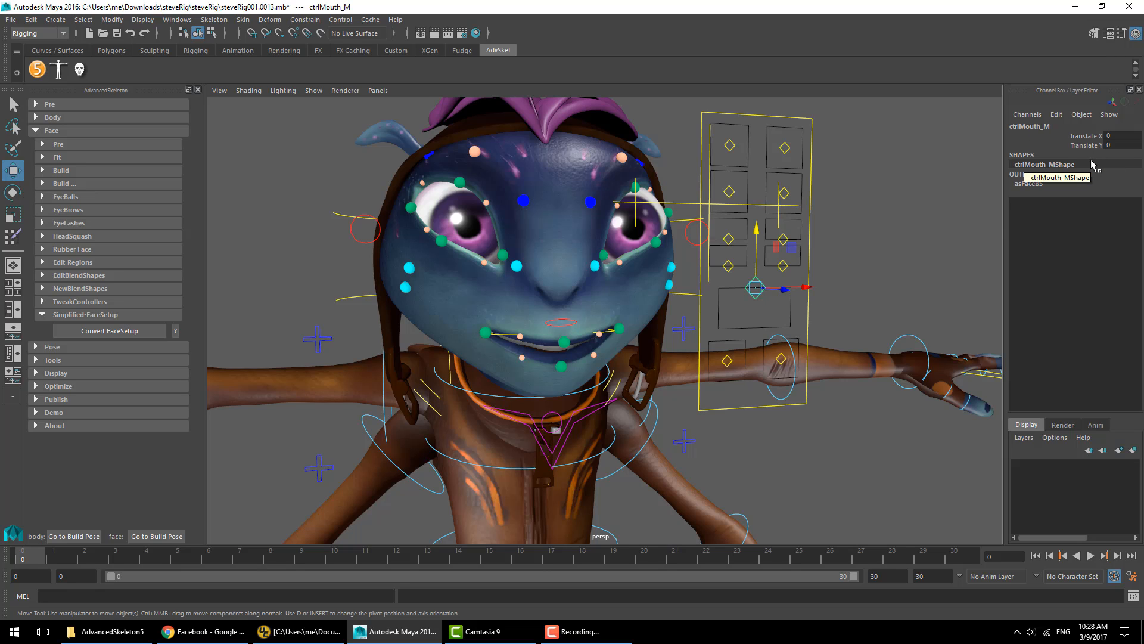
- Try adjusting the left eye control's Squint attribute, undoing all the changes
left_click(729, 192)
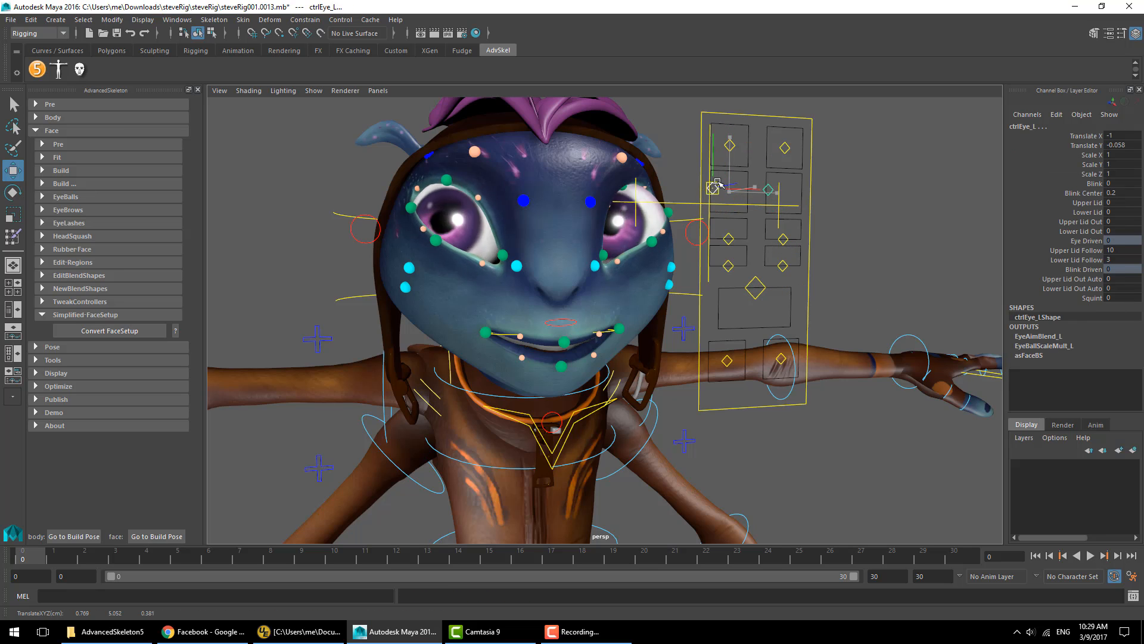
left_click(1092, 297)
middle_click_drag(797, 280, 882, 213)
key("ctrl+z")
key("ctrl+z")
key("ctrl+z")
key("ctrl+z")
key("ctrl+z")
key("ctrl+z")
key("ctrl+z")
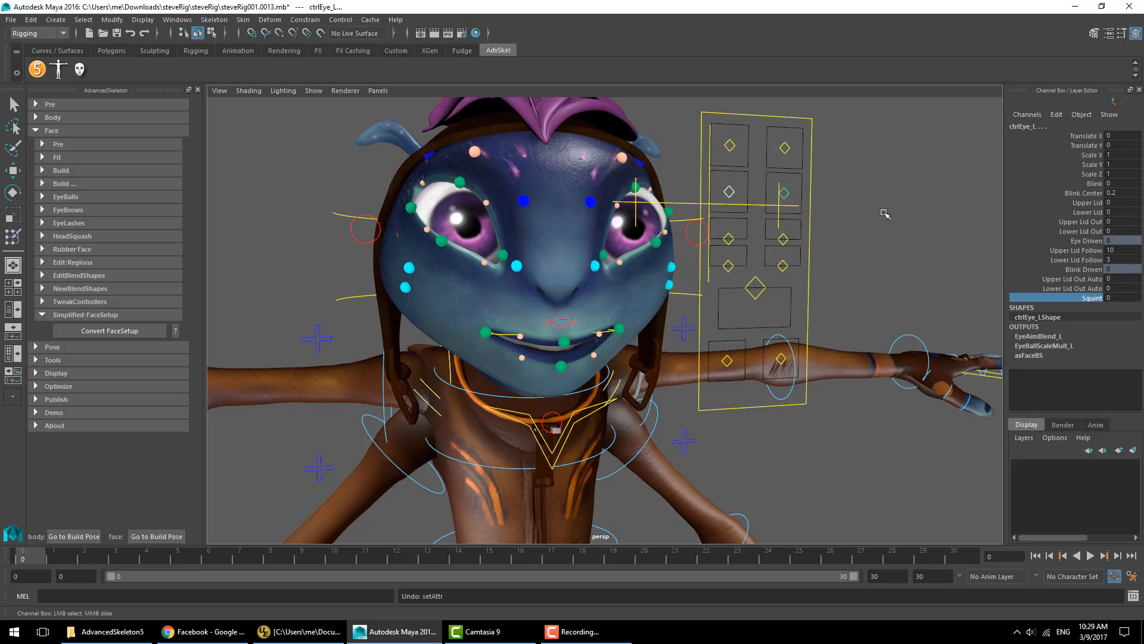
key("ctrl+z")
key("ctrl+z")
key("ctrl+z")
key("ctrl+z")
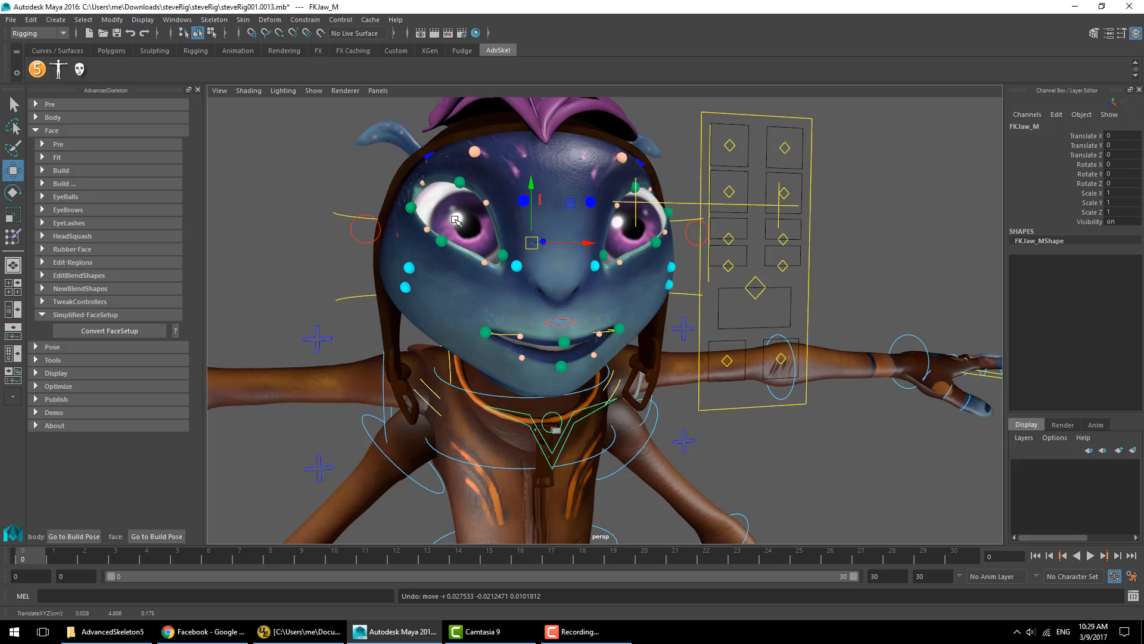
key("ctrl+z")
key("ctrl+z")
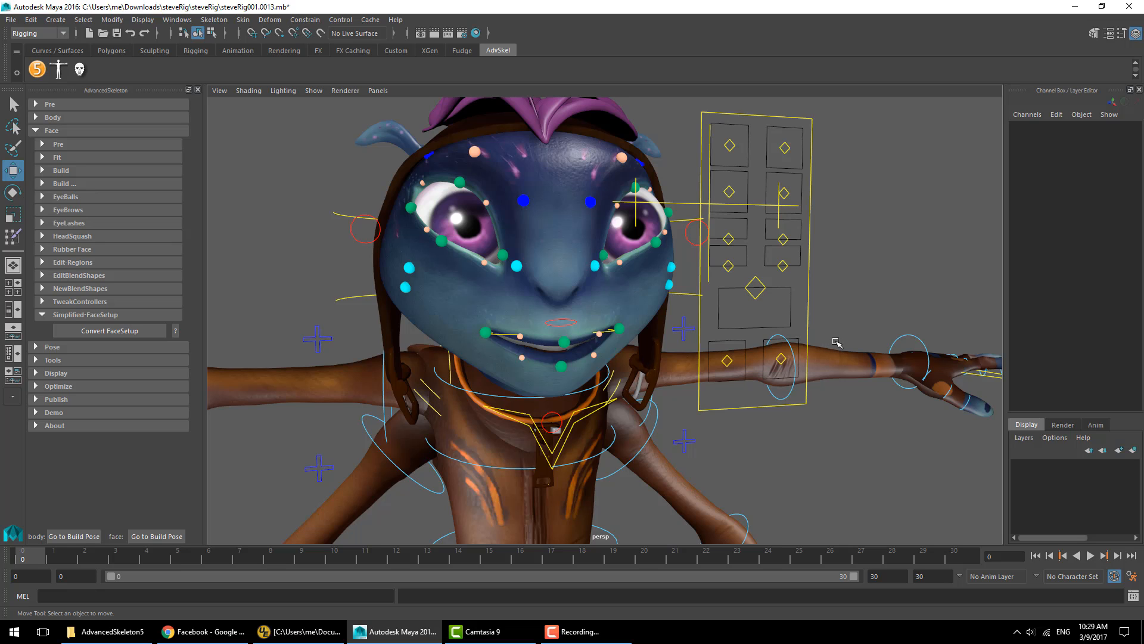
- Set the animation end time to 130 frames
left_click_drag(108, 557, 186, 558)
double_click(881, 576)
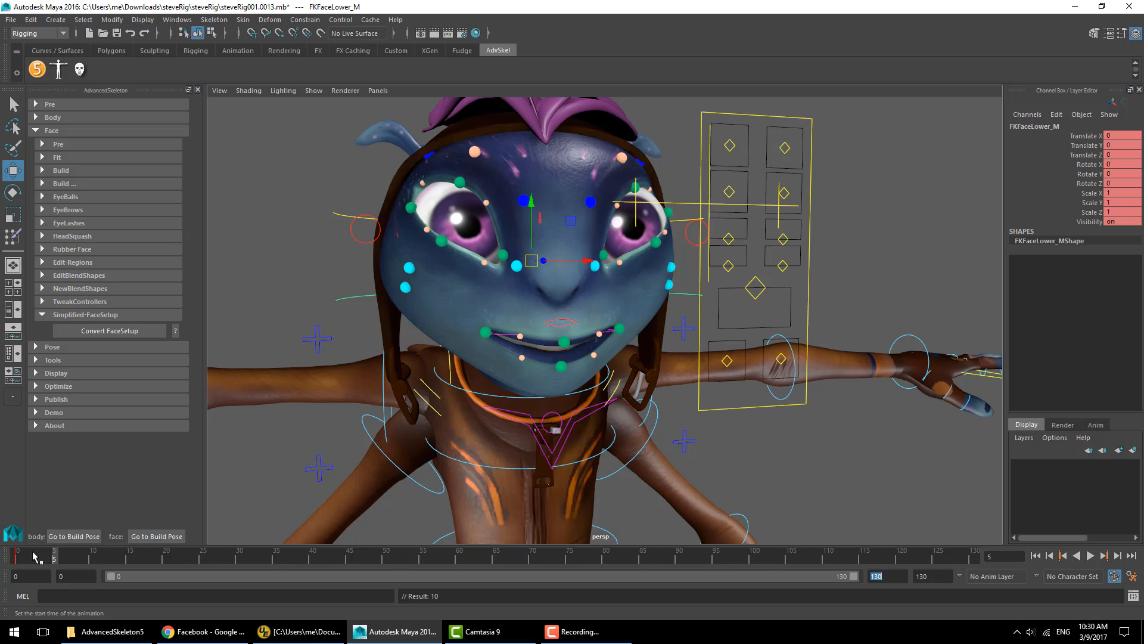
type("130")
key("Return")
- Rotate the upper face control to tilt the head and set a key on it
key("e")
left_click_drag(103, 559, 174, 561)
left_click_drag(174, 560, 225, 561)
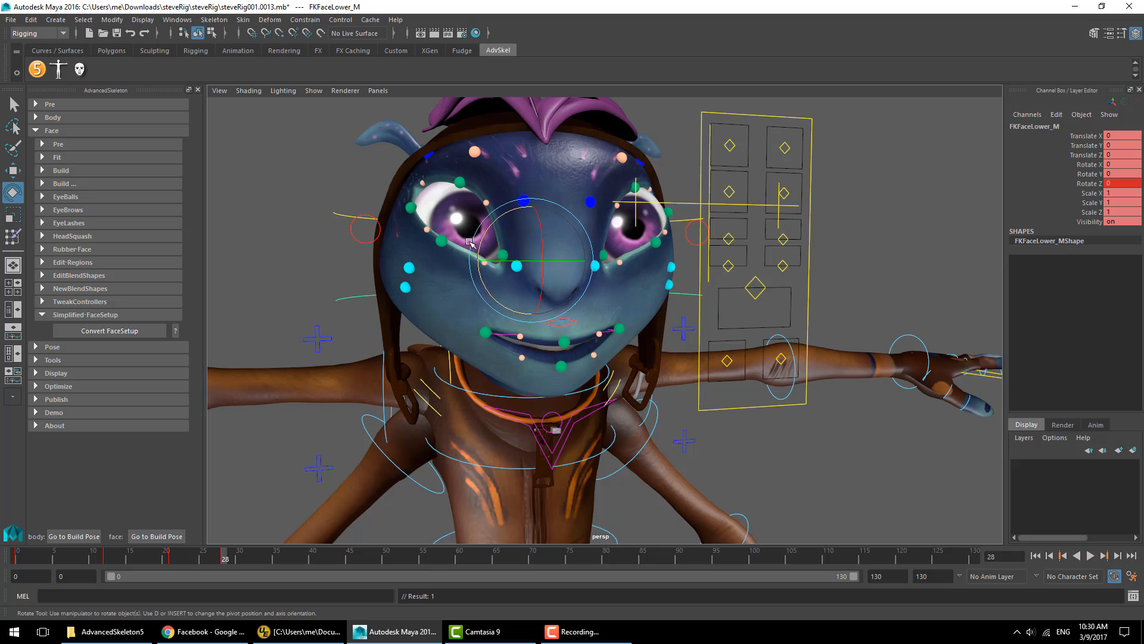
left_click(341, 255)
left_click(334, 215)
key("s")
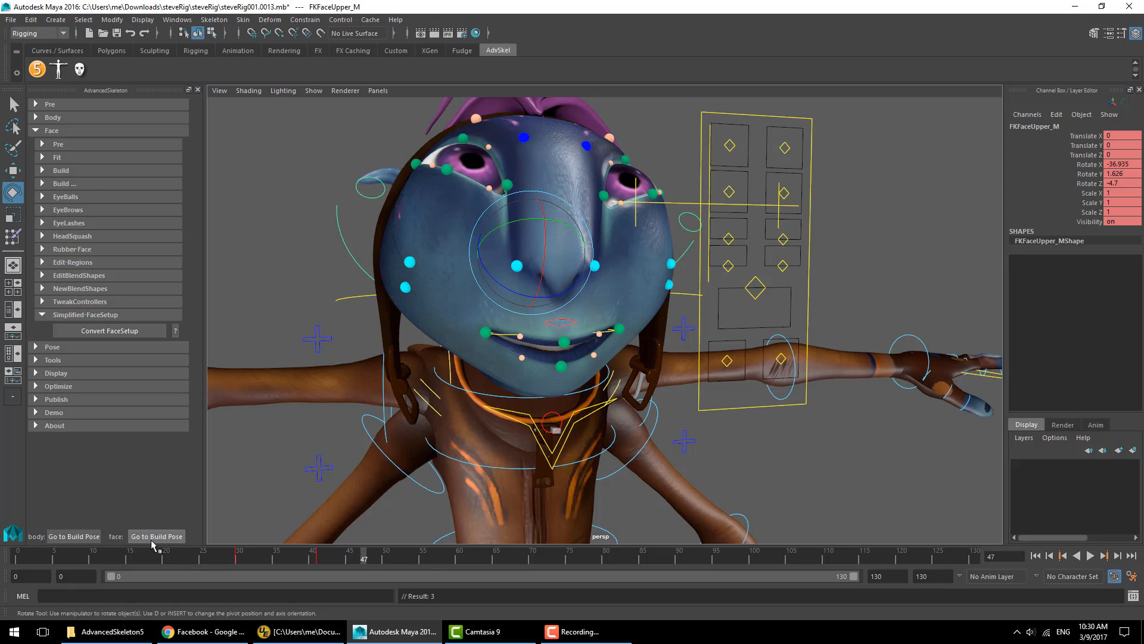
- Return the face to its build pose and set a key on the selected control
left_click(153, 540)
left_click(613, 390)
key("w")
key("s")
- At frame 54, move the mouth control sideways to form a smile
left_click_drag(379, 559, 416, 559)
left_click(755, 288)
left_click_drag(755, 287, 792, 288)
- Select the eye controls and set the right eye's Squint to 2.4
left_click(729, 146)
left_click(785, 148, "shift")
left_click(784, 193)
left_click(1088, 296)
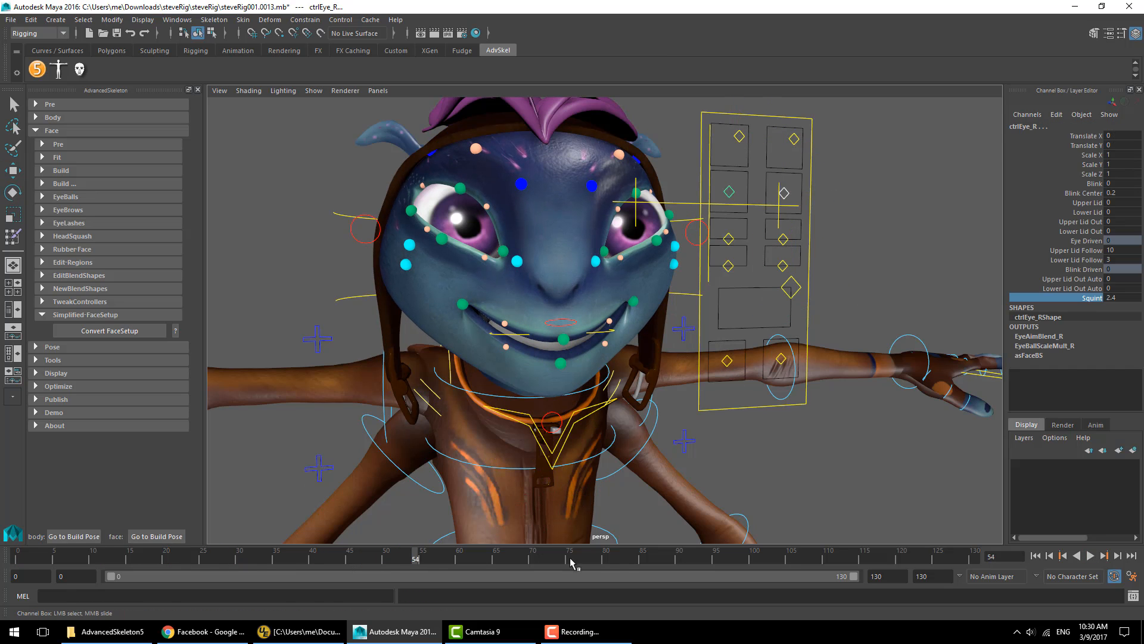
- Select the brow and mouth face controls and scrub the timeline to review the keyed expressions around frame 47
left_click(794, 139, "shift")
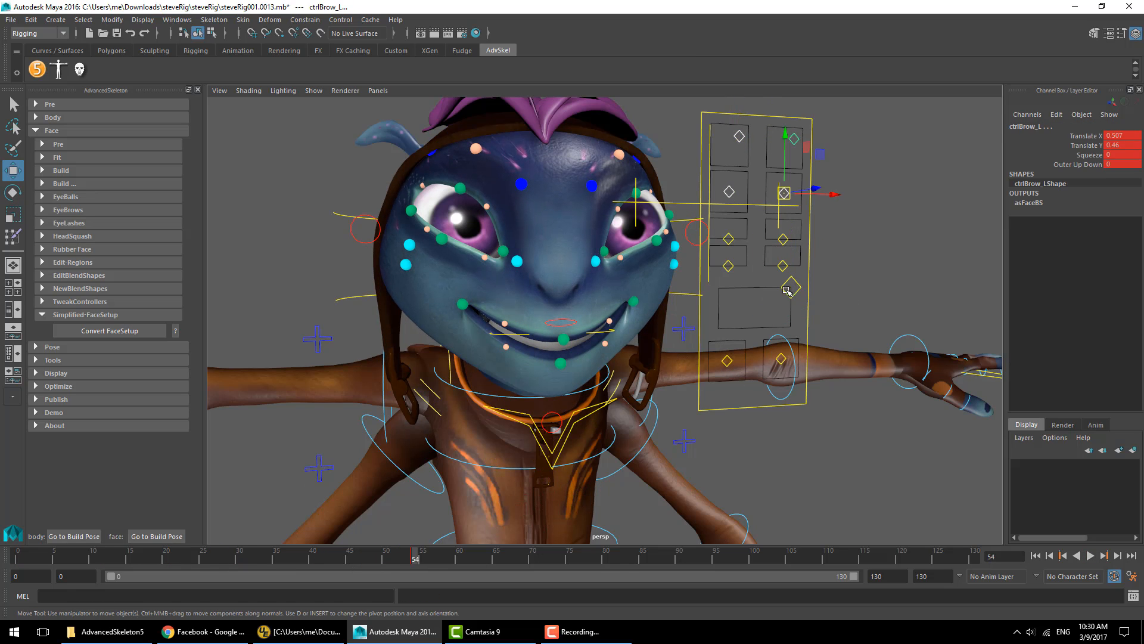
left_click(787, 291)
left_click_drag(415, 558, 385, 559)
left_click(729, 192, "shift")
left_click(784, 193, "shift")
left_click(739, 136, "shift")
left_click(793, 139, "shift")
mouse_move(384, 559)
left_mouse_down()
mouse_move(226, 563)
mouse_move(362, 559)
left_mouse_up()
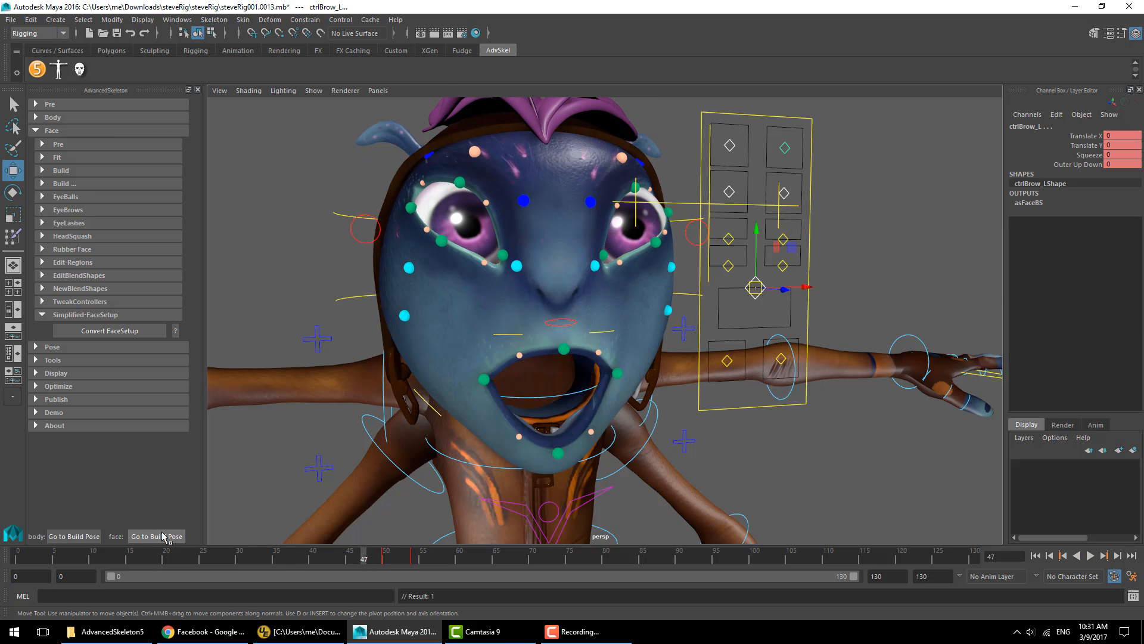
- Reset the face to its build pose, select the mouth and brow controls at frame 52, and return to the first frame
left_click(164, 534)
left_click(413, 558)
left_click(785, 193, "shift")
left_click(785, 148, "shift")
left_click(790, 287)
left_click(415, 559, "shift")
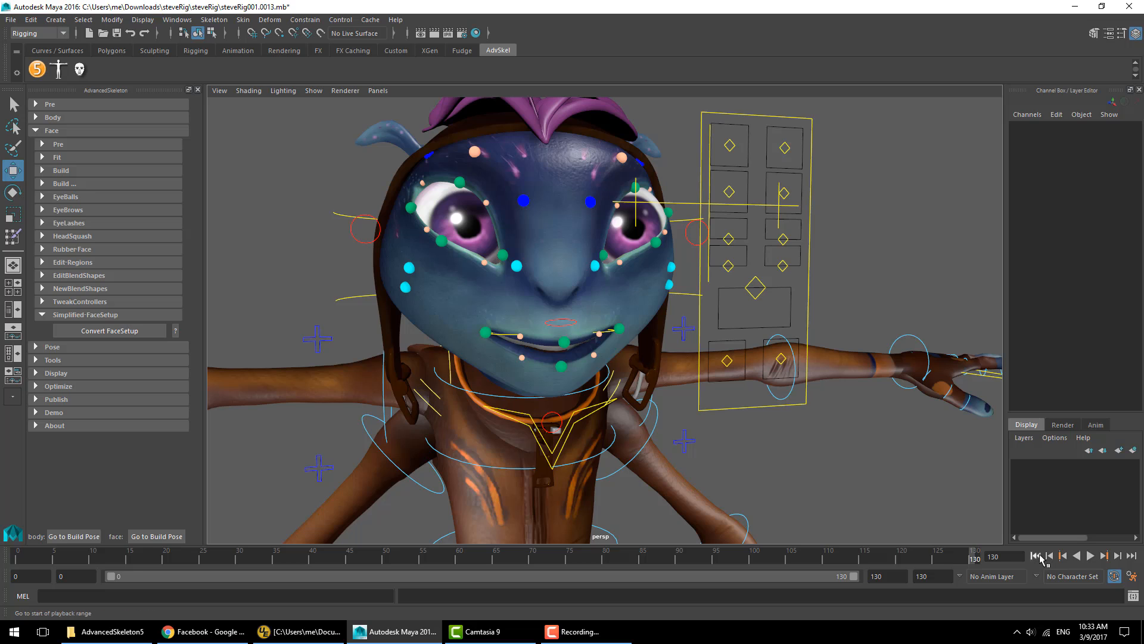
left_click(1035, 556)
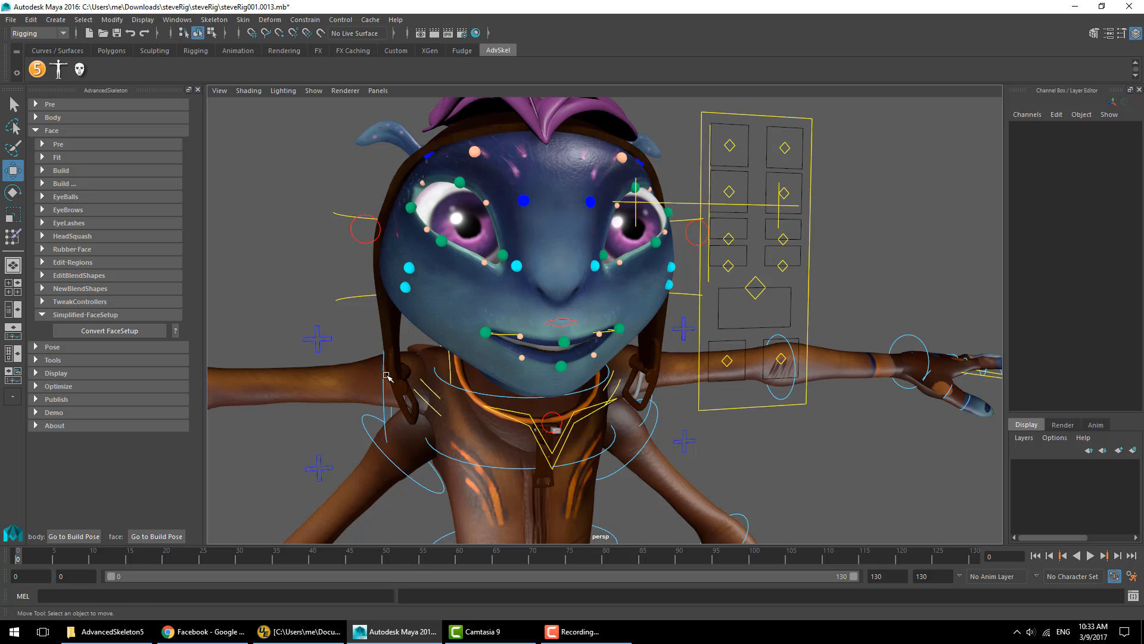
- Select the right shoulder FK control, rotate it and set keys at the start and at frame 19
left_click(385, 414)
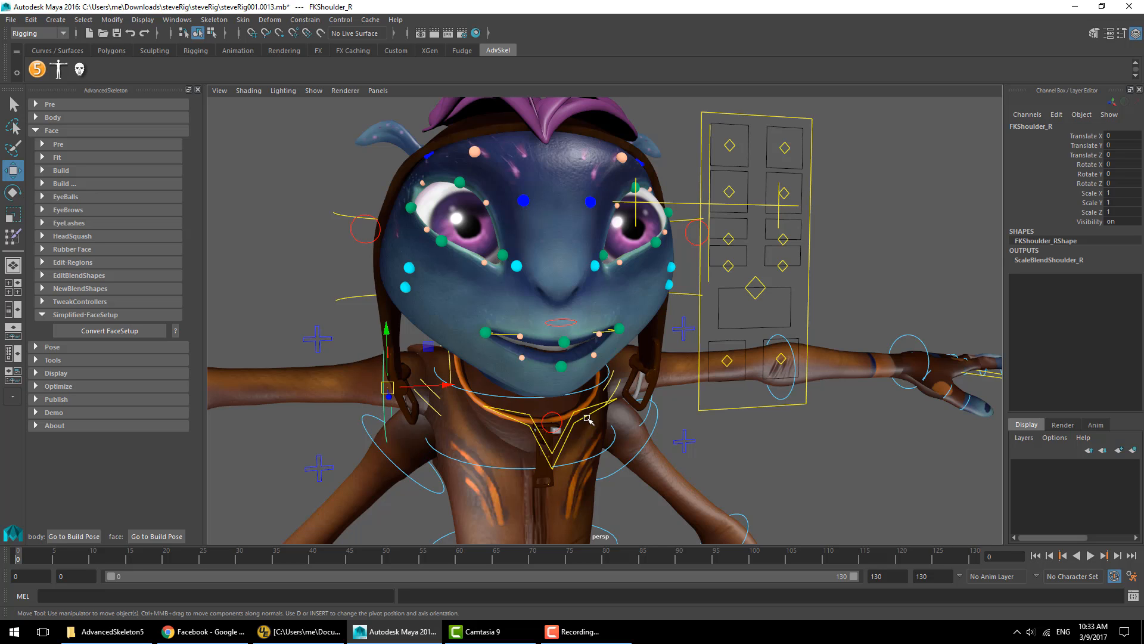
left_click(647, 416)
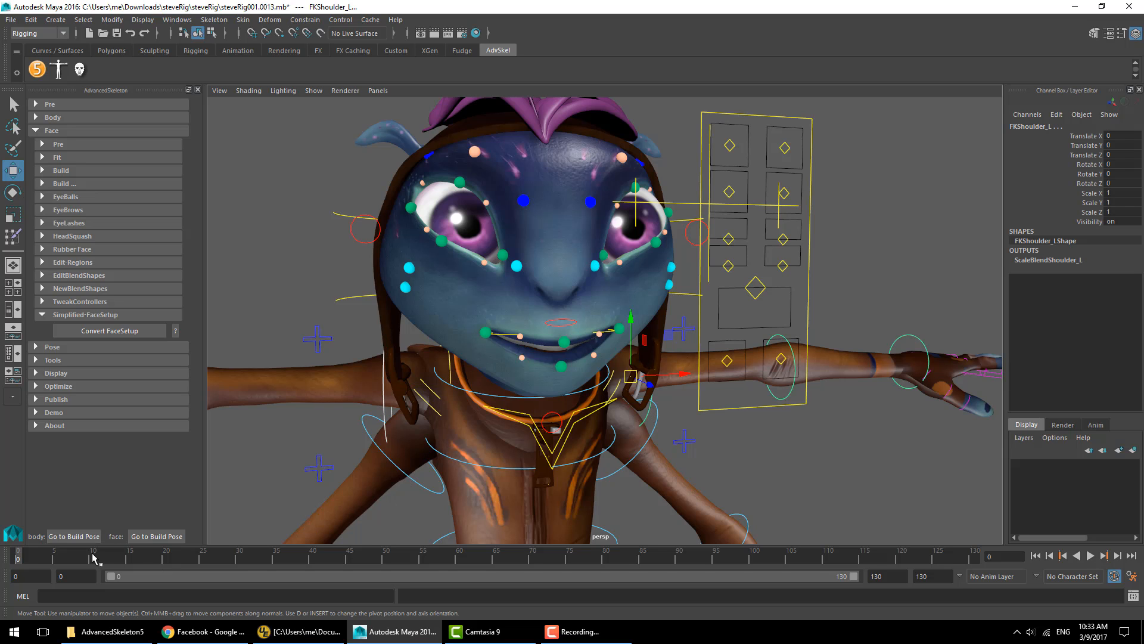
key("e")
left_click(385, 412, "shift")
key("s")
left_click(159, 558)
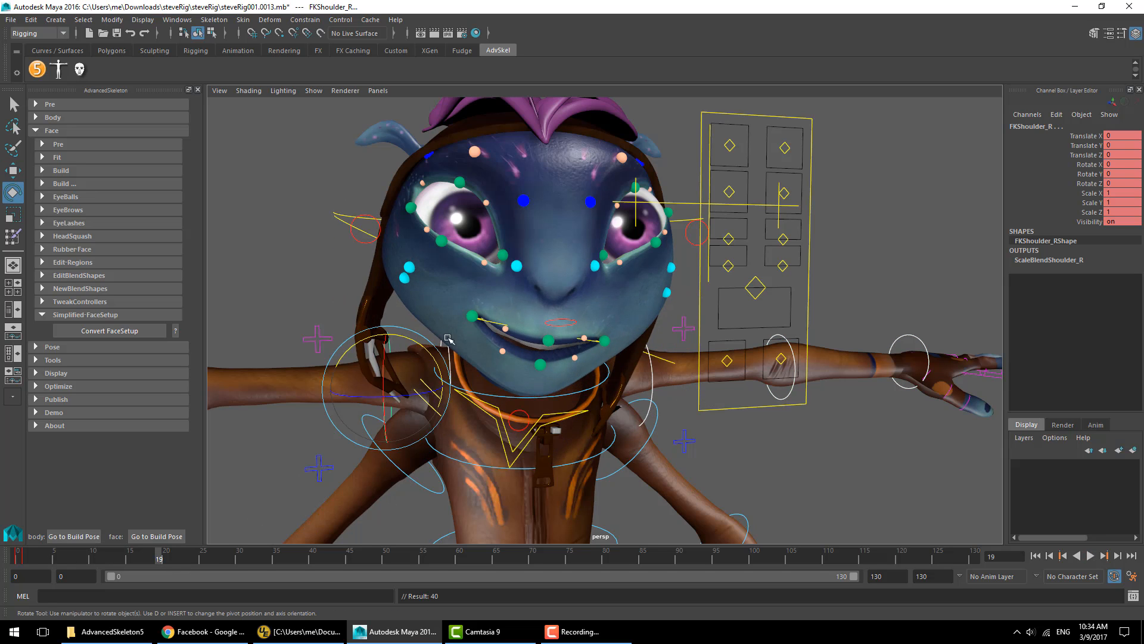
key("alt+v")
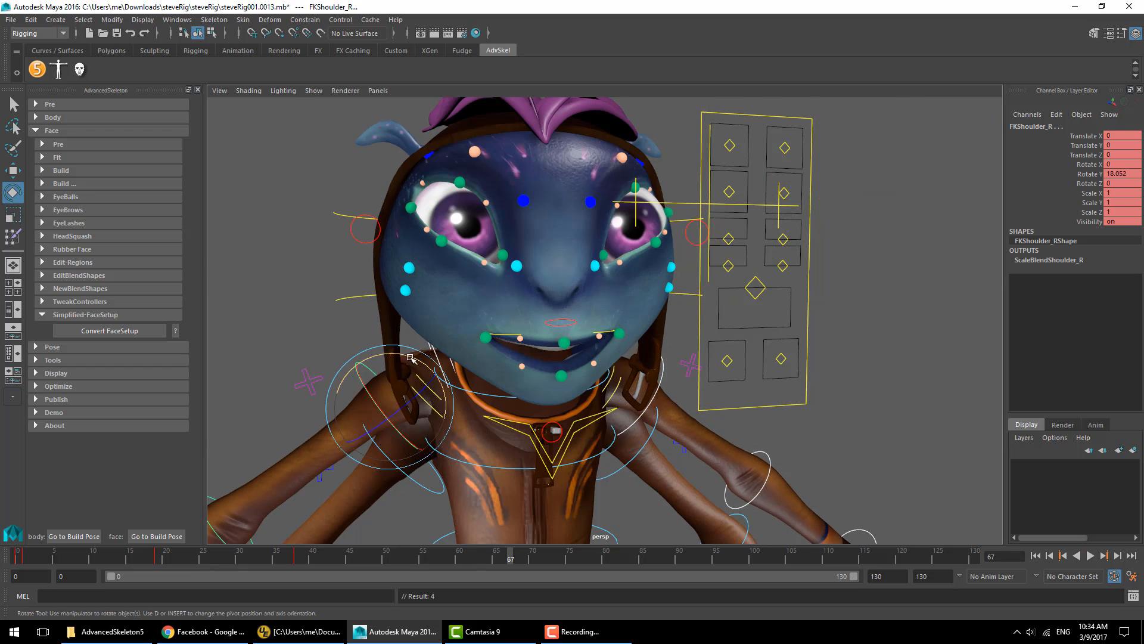
- Key further right shoulder rotations at later frames and play back the animation
key("s")
left_click(760, 558)
left_click_drag(410, 358, 435, 381)
key("s")
left_click(879, 559)
left_click(1091, 556)
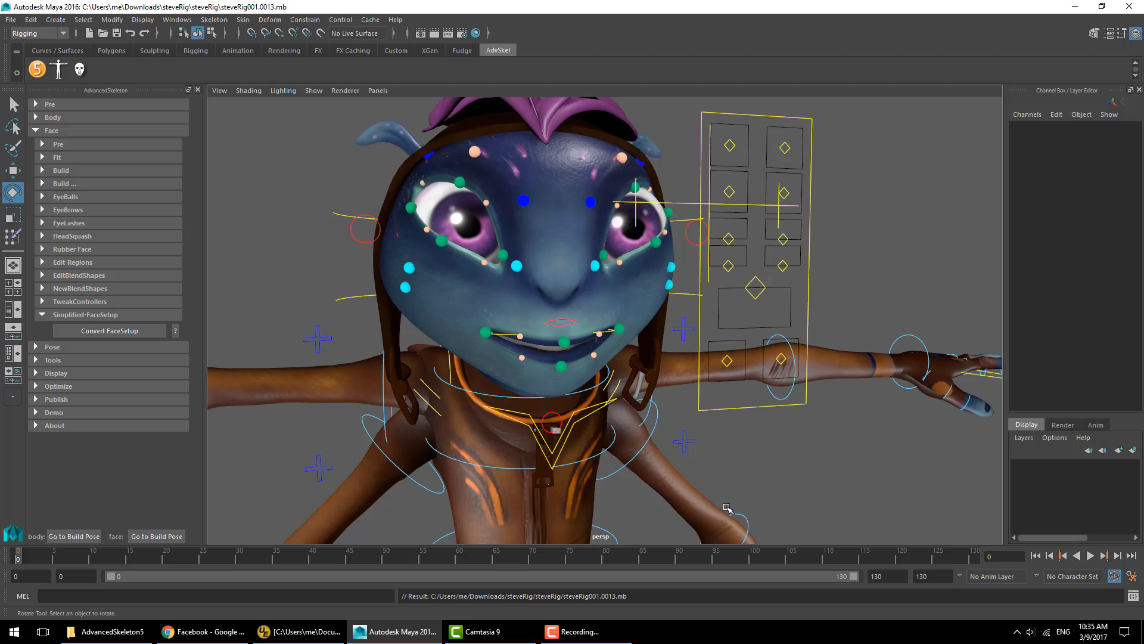
- Save the scene and open a resized Outliner window
key("shift+o")
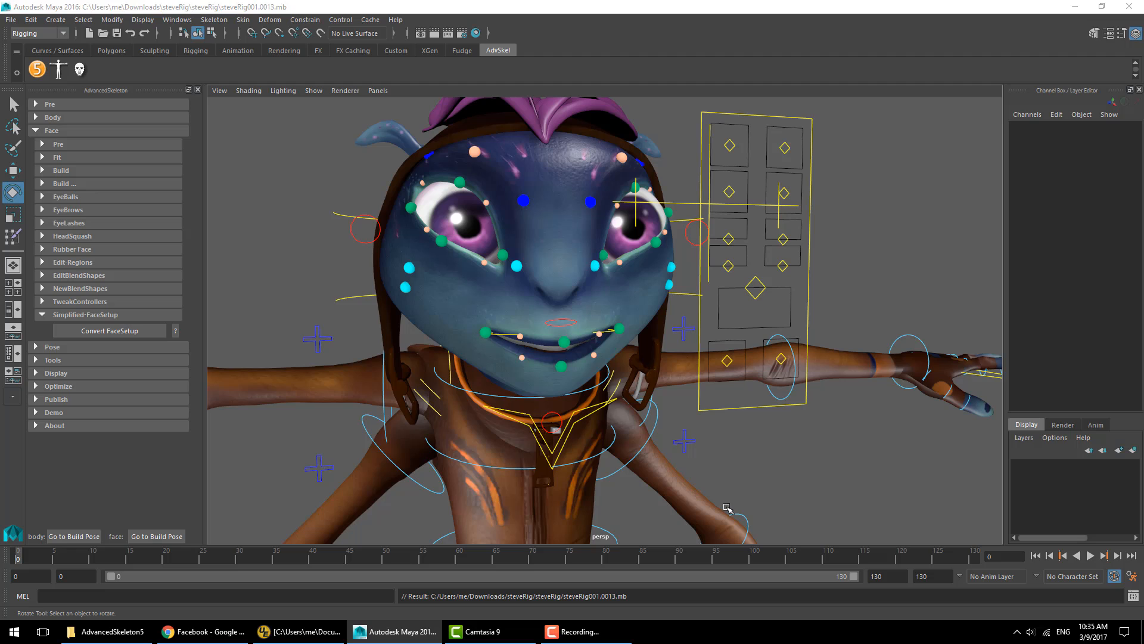
left_click_drag(217, 137, 265, 139)
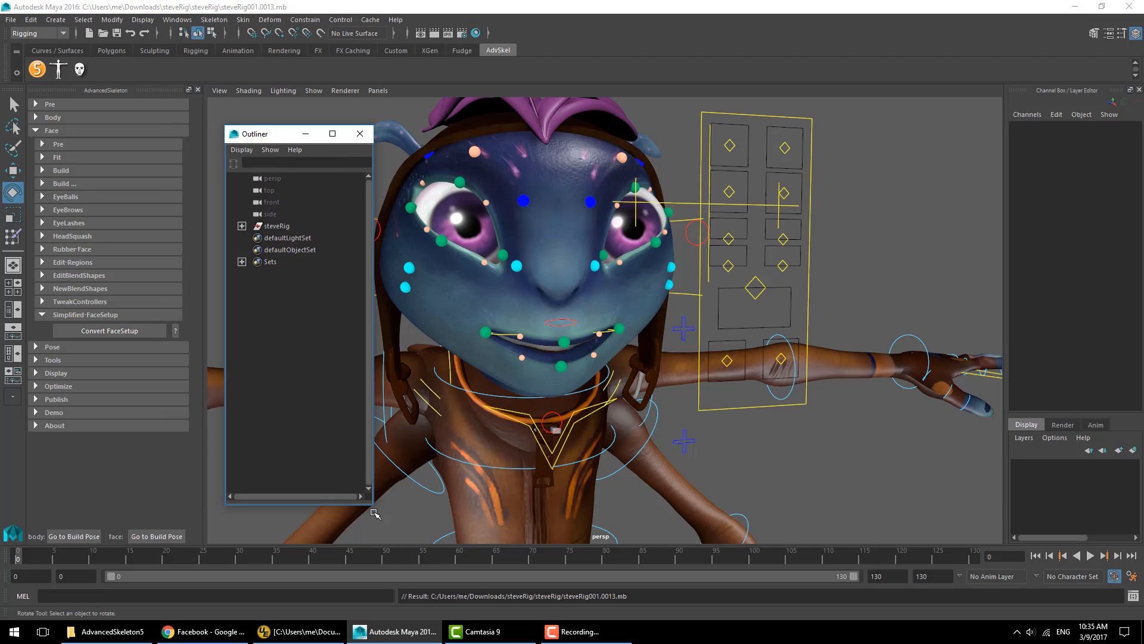
left_click_drag(373, 504, 425, 489)
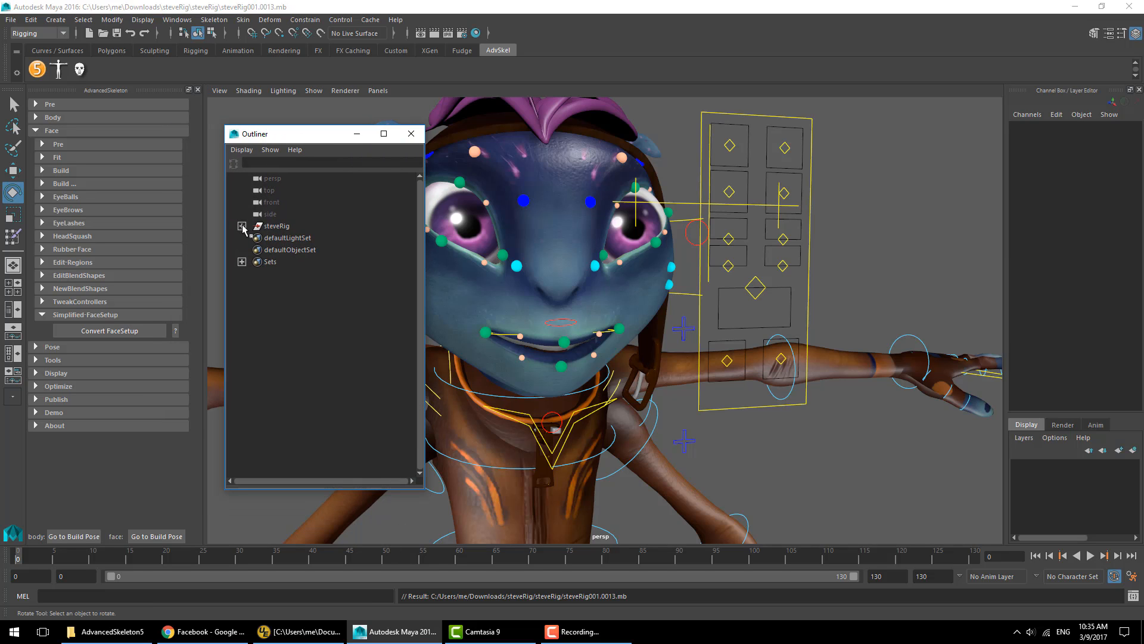
- Expand the steveRig hierarchy and select the DeformationSystem and Geometry groups
left_click(242, 226)
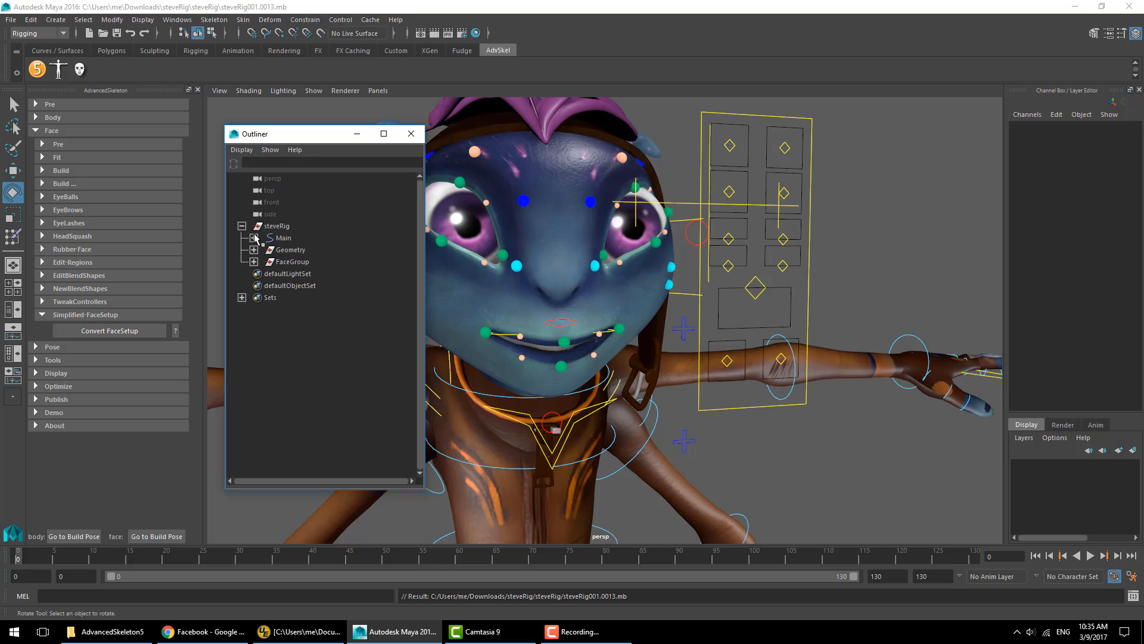
left_click(254, 238)
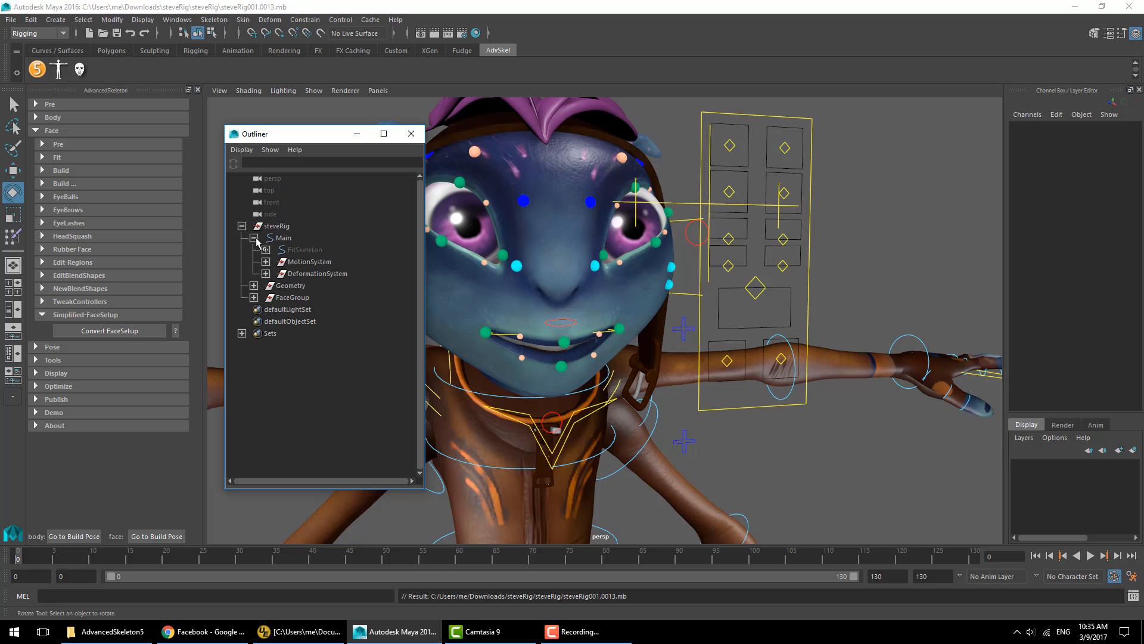
left_click(320, 255)
left_click(321, 261)
left_click(323, 273)
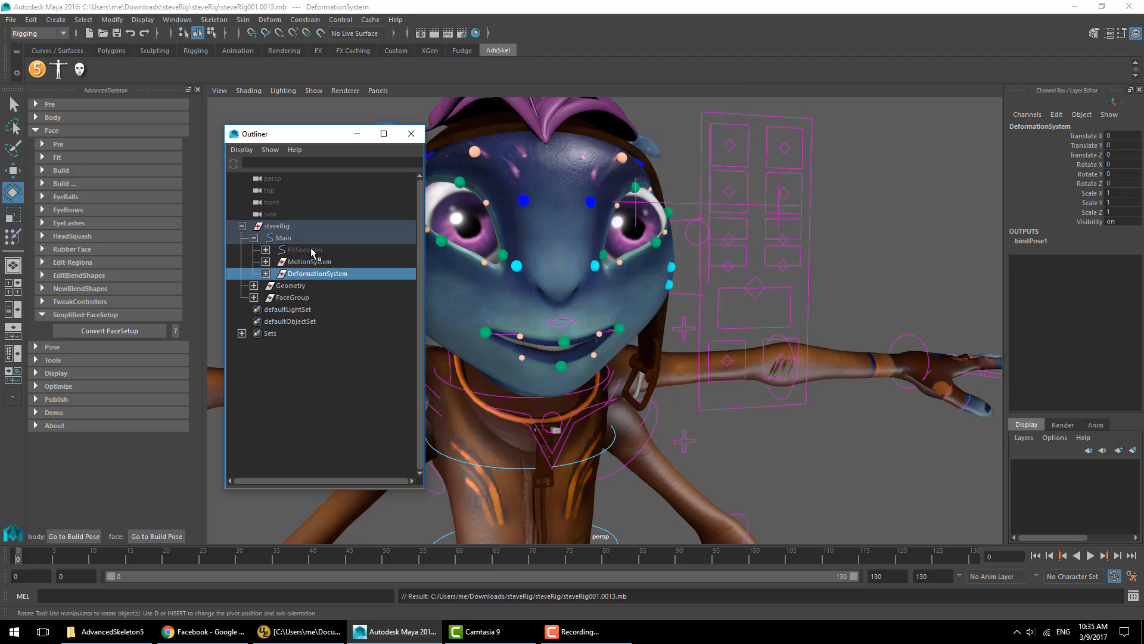
left_click(311, 250)
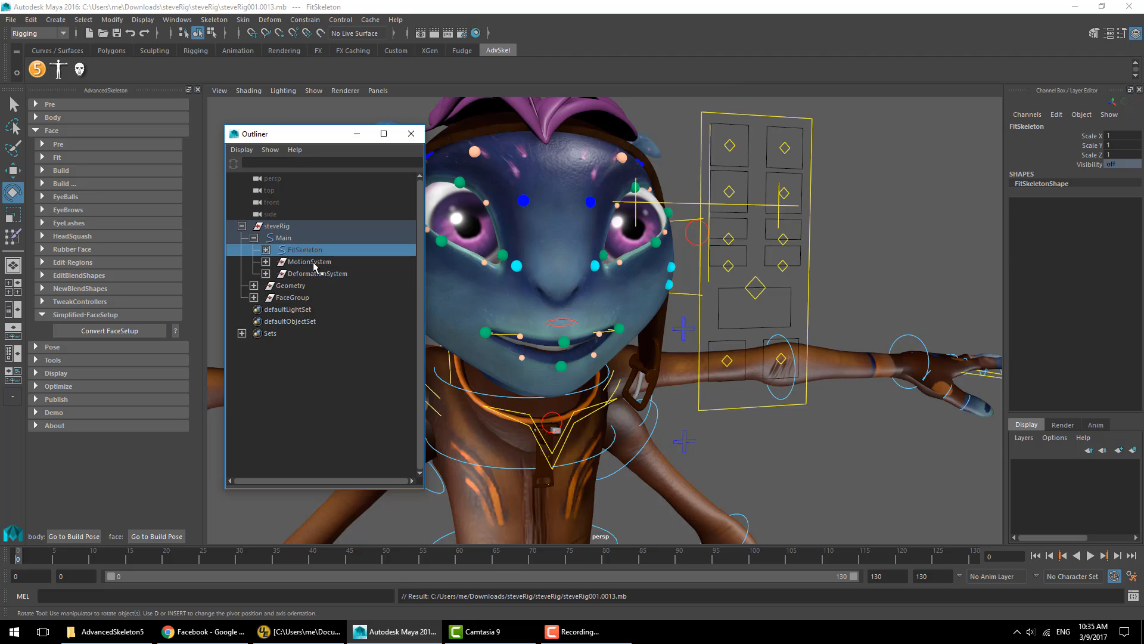
left_click(314, 262)
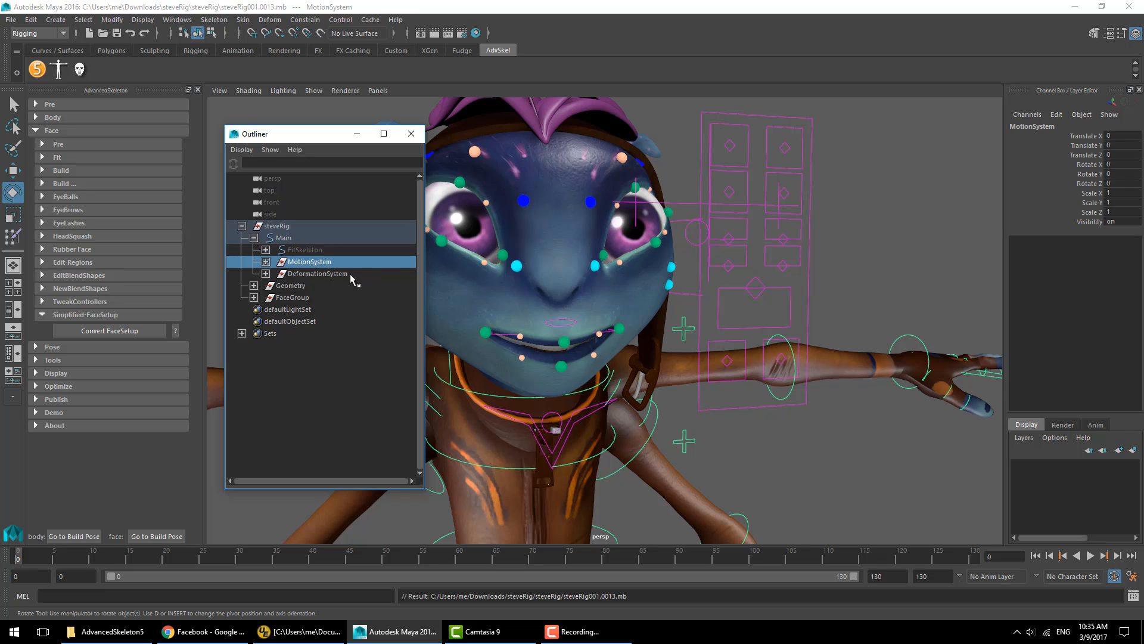
left_click(318, 274)
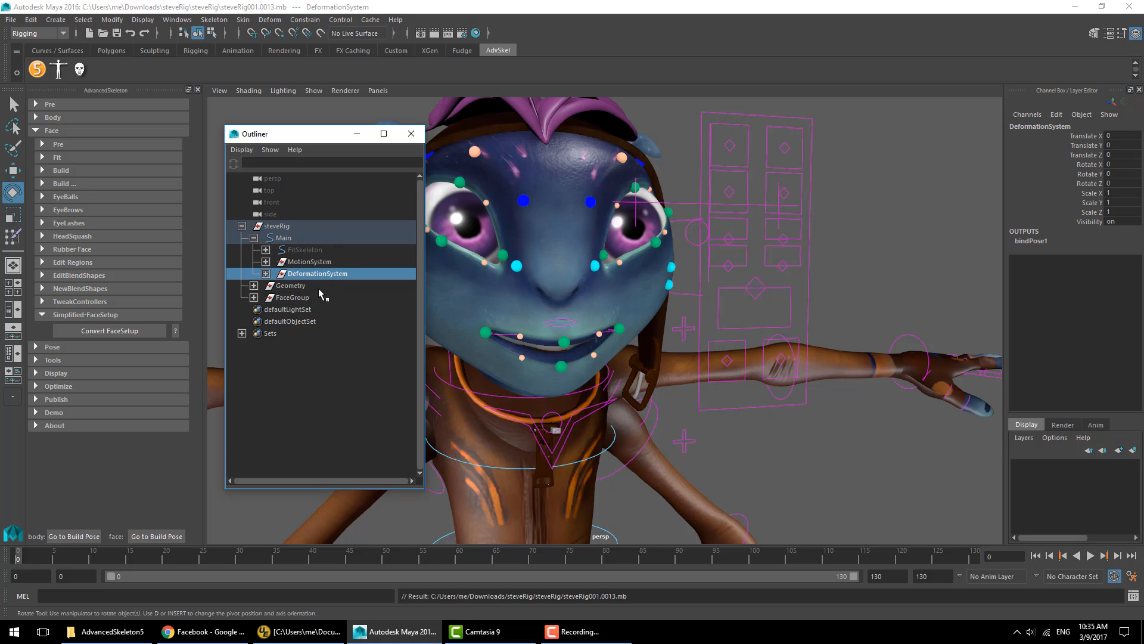
left_click(319, 286, "ctrl")
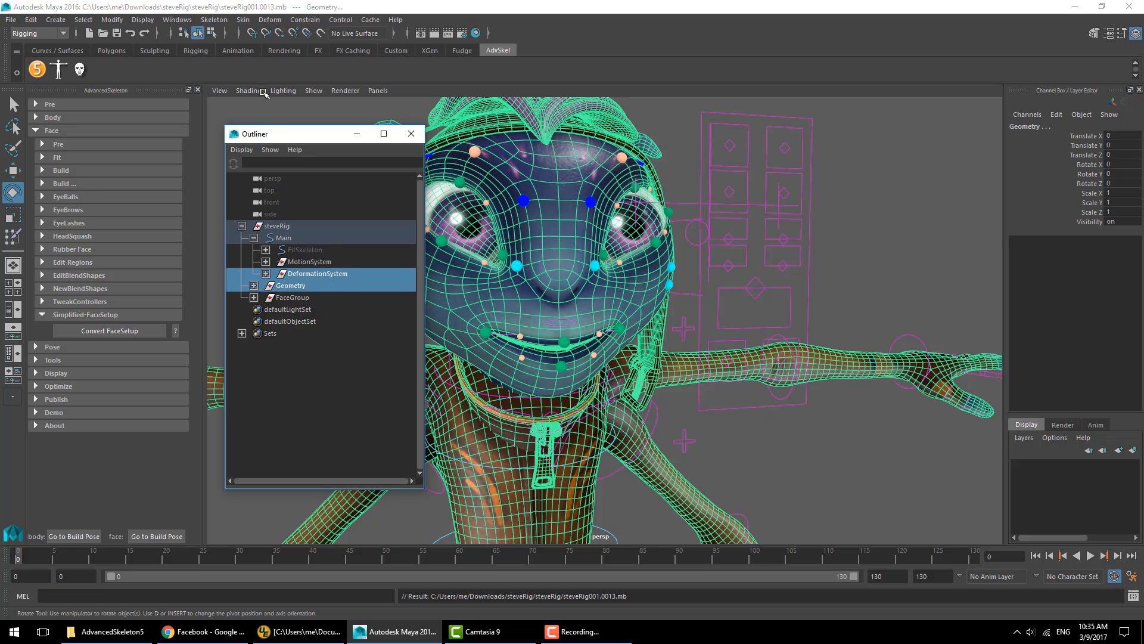
- Export the selection as test.fbx in FBX format with Animation and Bake Animation enabled, replacing the existing file
left_click(11, 19)
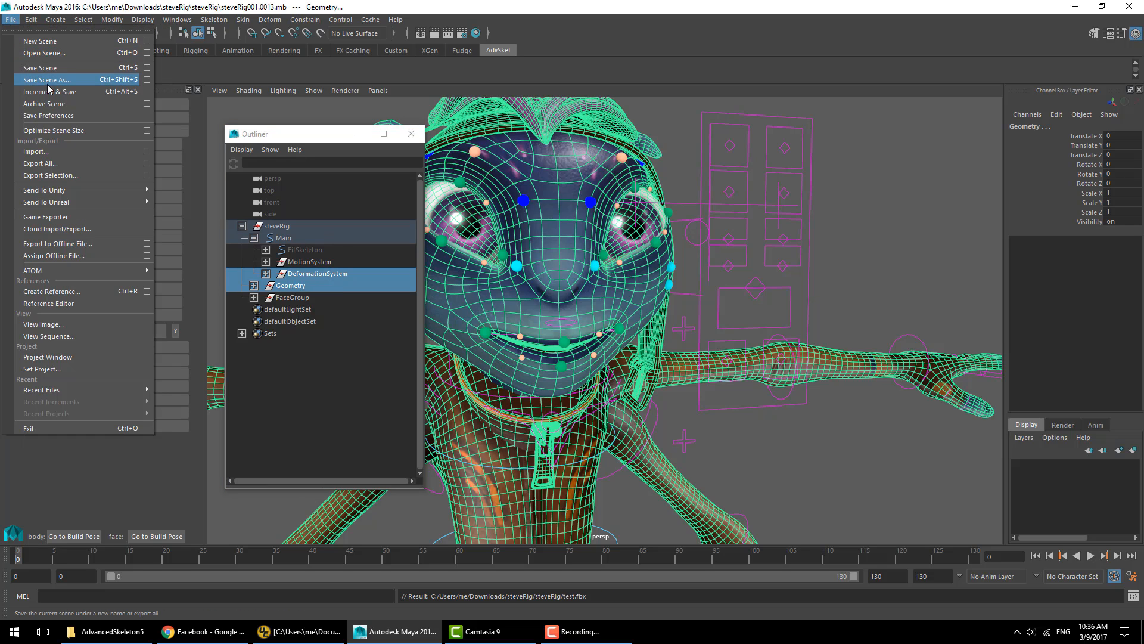
left_click(75, 176)
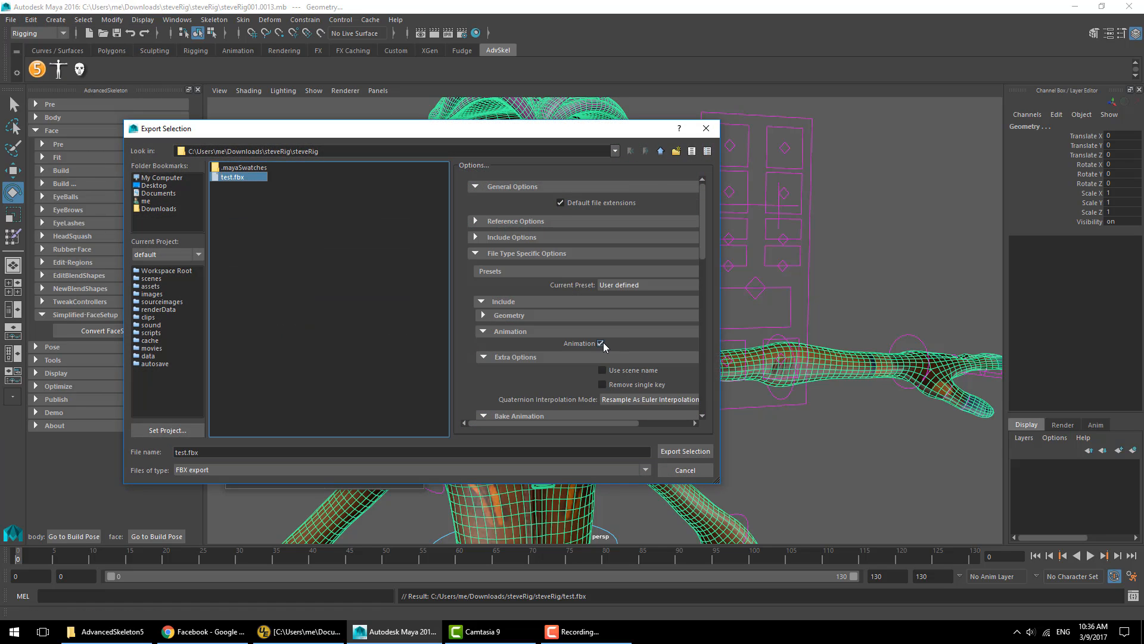
scroll(603, 342, "down", 1)
left_click_drag(703, 249, 682, 270)
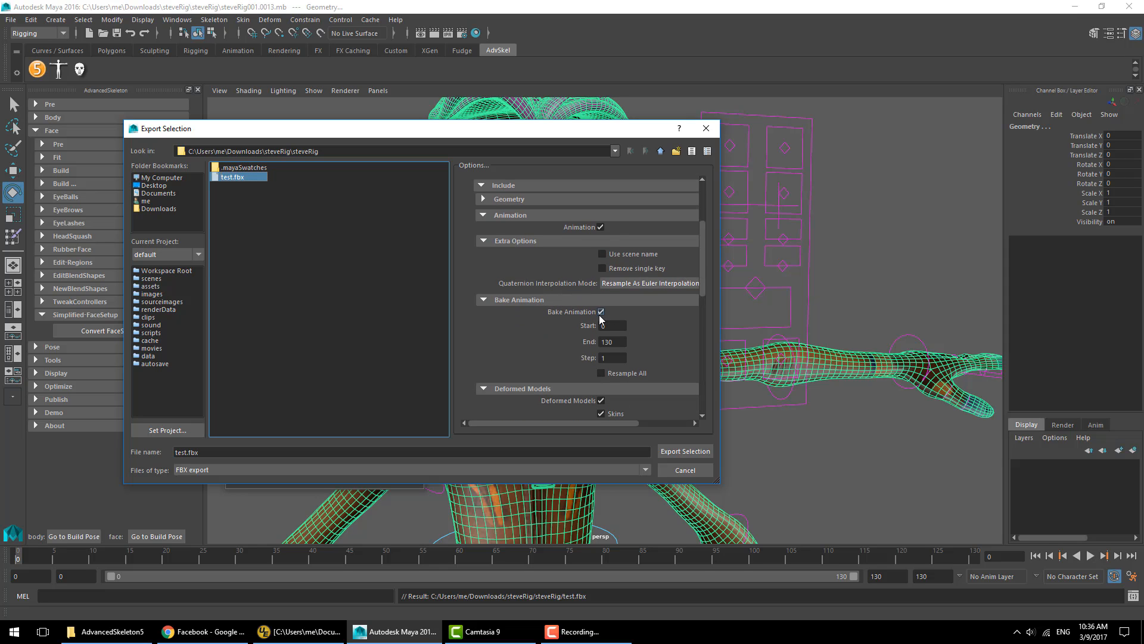
scroll(706, 275, "down", 1)
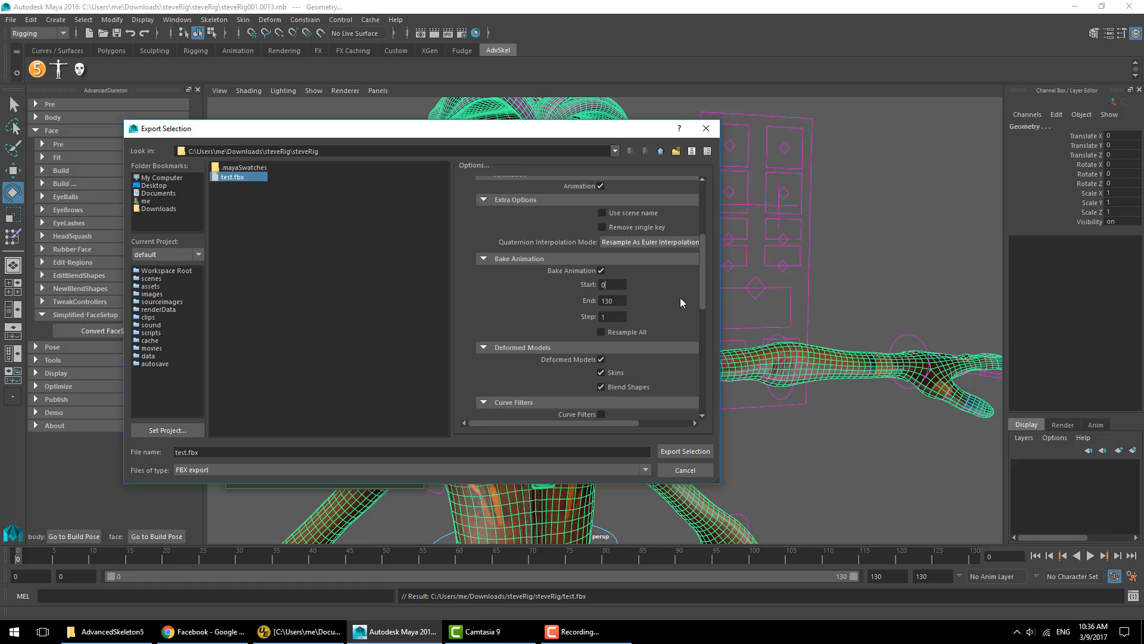
scroll(681, 298, "down", 2)
left_click(685, 451)
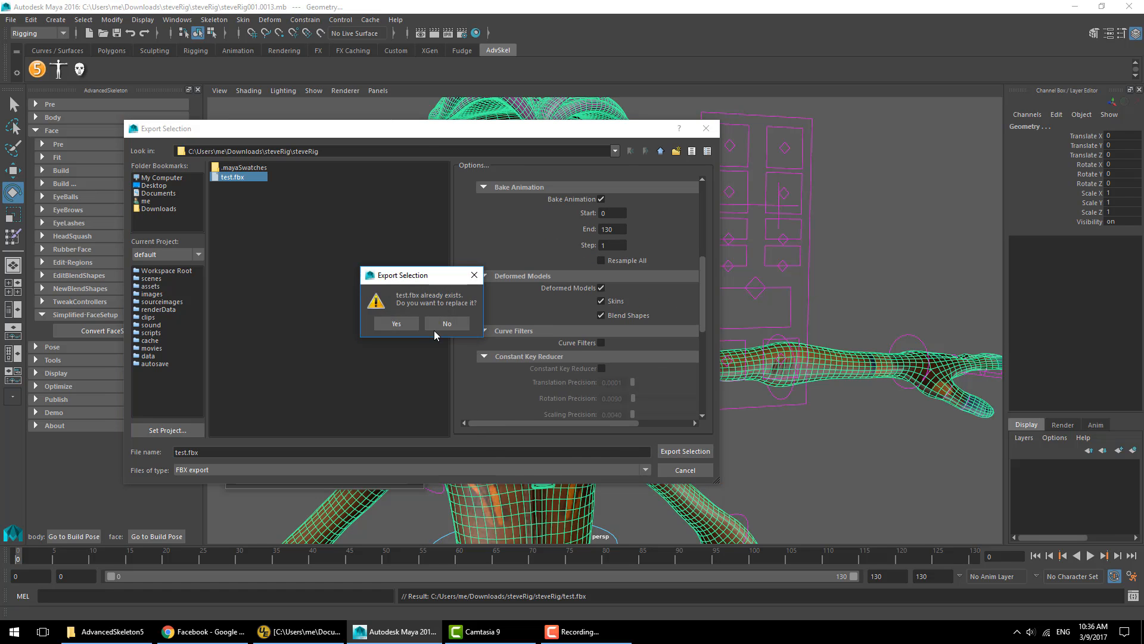
left_click(398, 325)
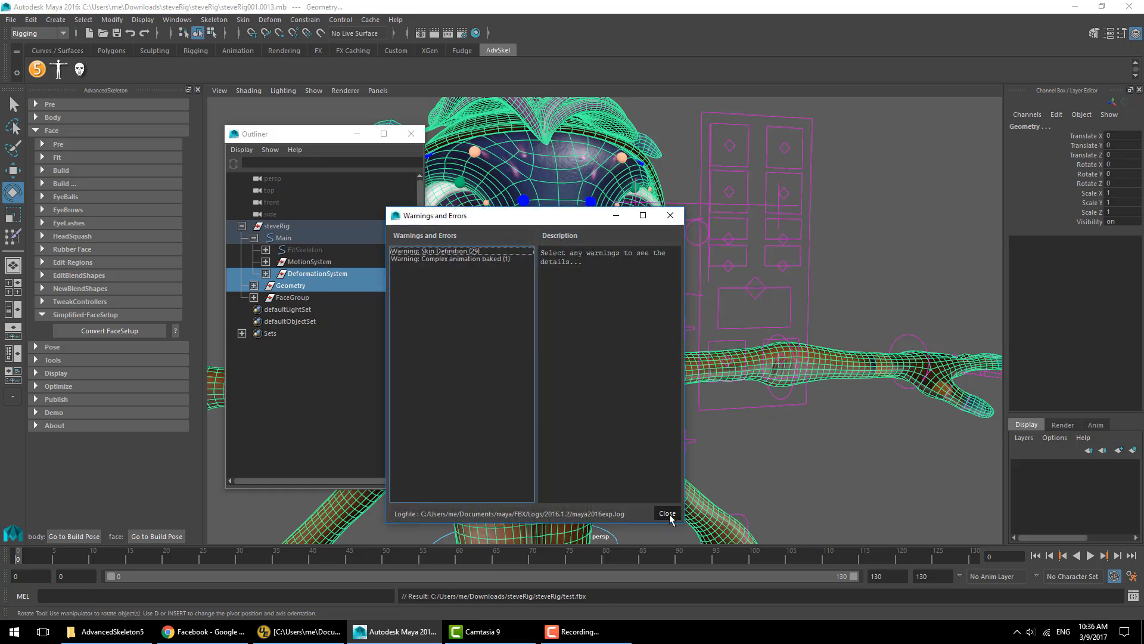
- Clear the viewport selection and launch Unity
left_click(669, 518)
left_click(776, 444)
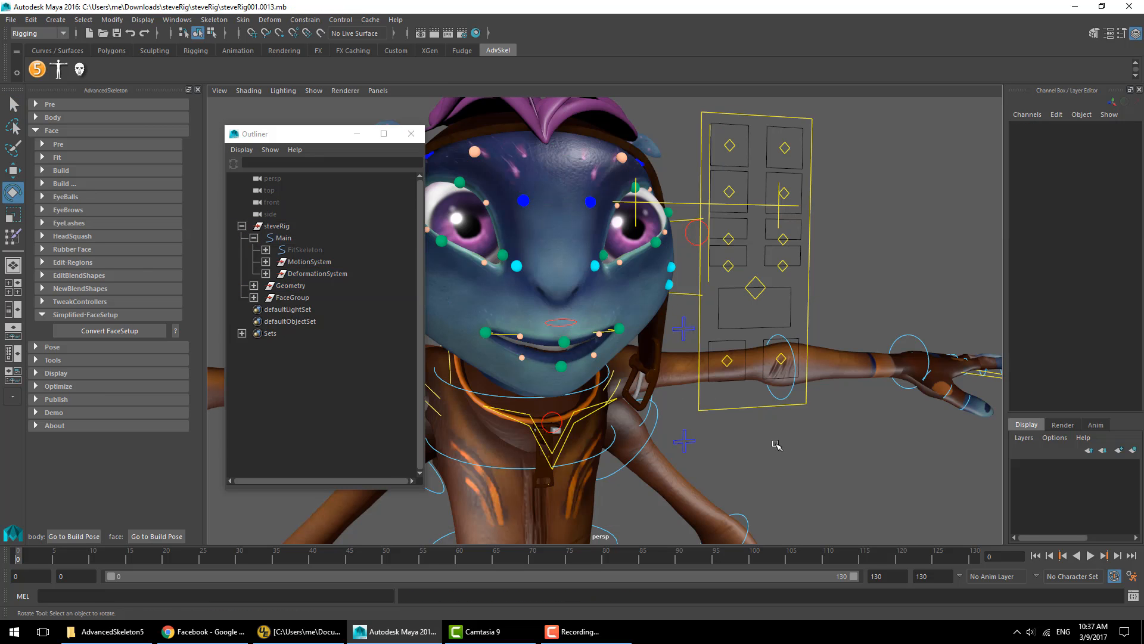
key("super")
type("unity")
key("Return")
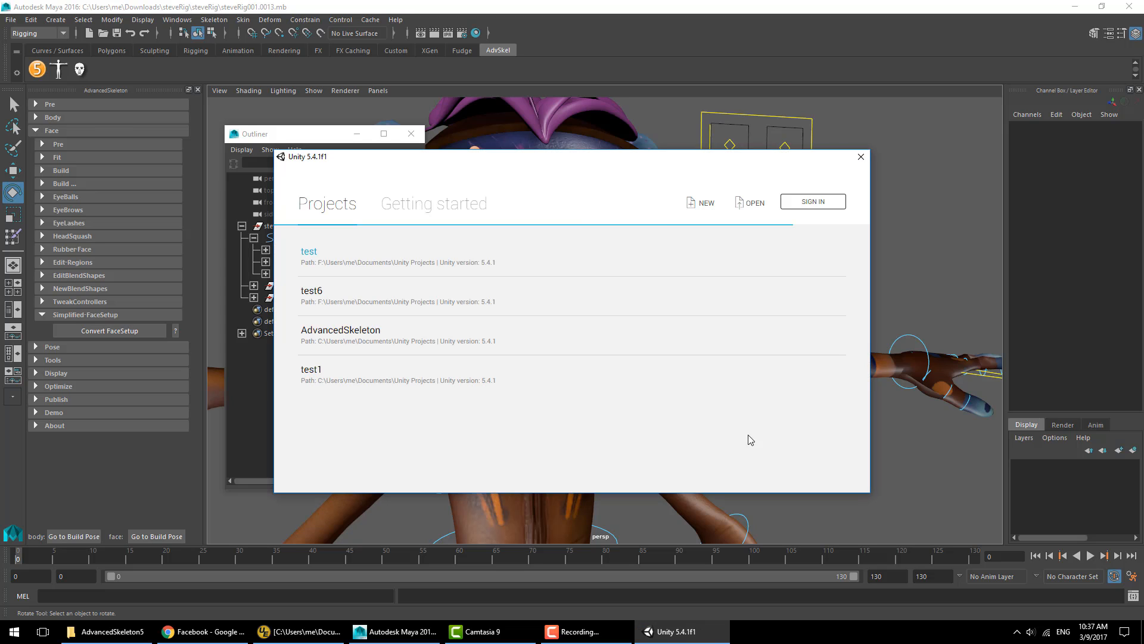
- Create a new 3D Unity project named face-test
left_click(703, 203)
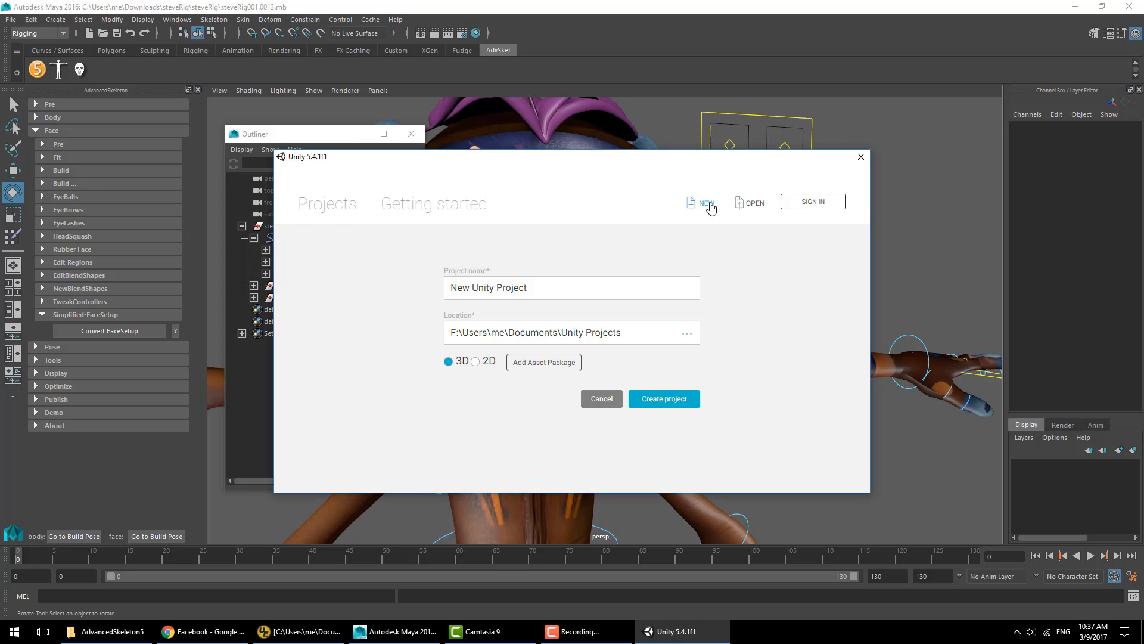
triple_click(600, 287)
type("face-test")
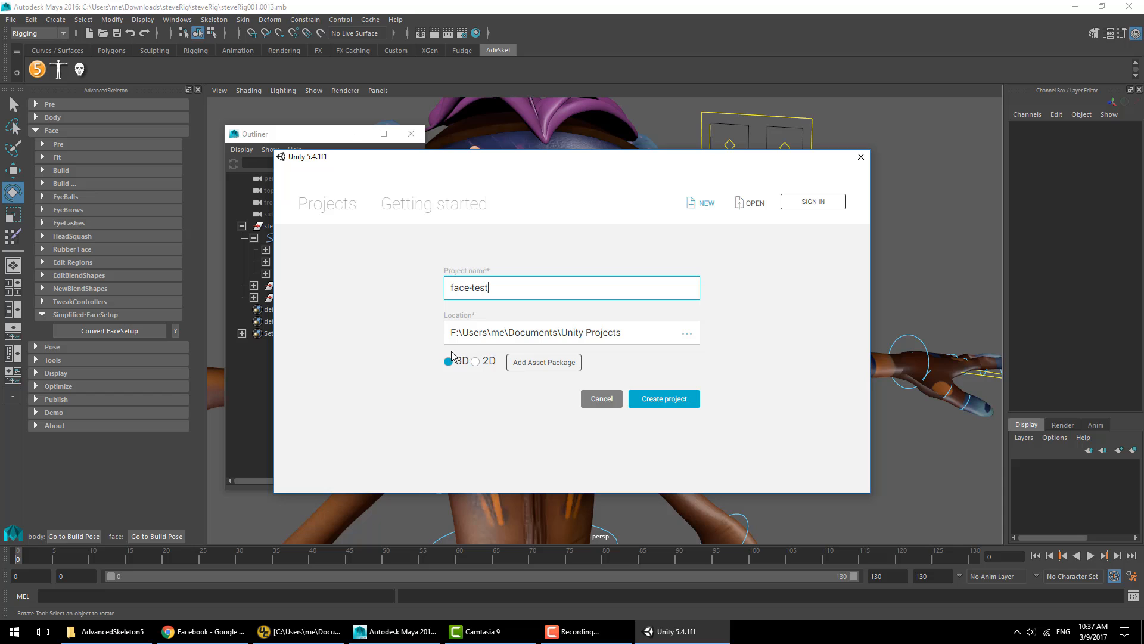
left_click(670, 398)
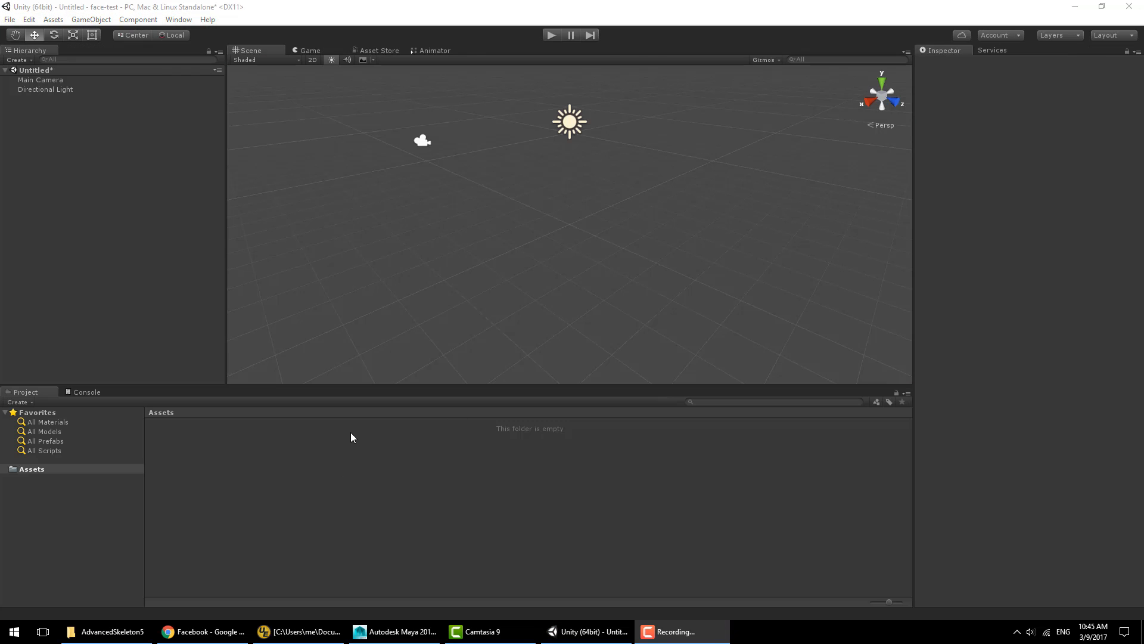
- Import test.fbx from the steveRig folder as a new asset
right_click(289, 466)
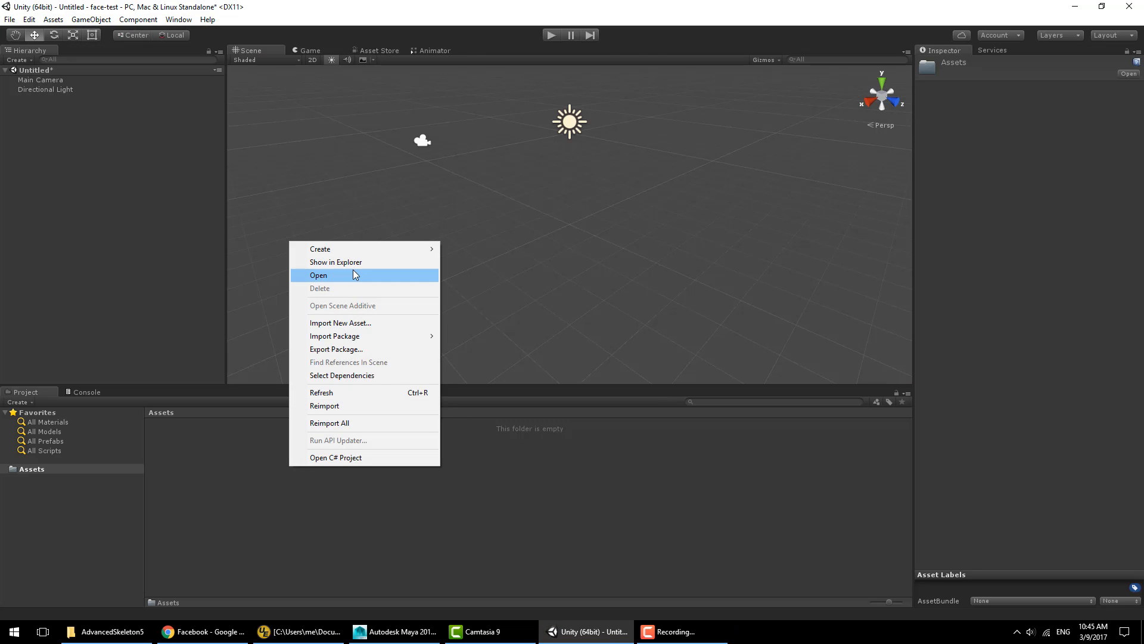
left_click(352, 323)
scroll(435, 269, "down", 1)
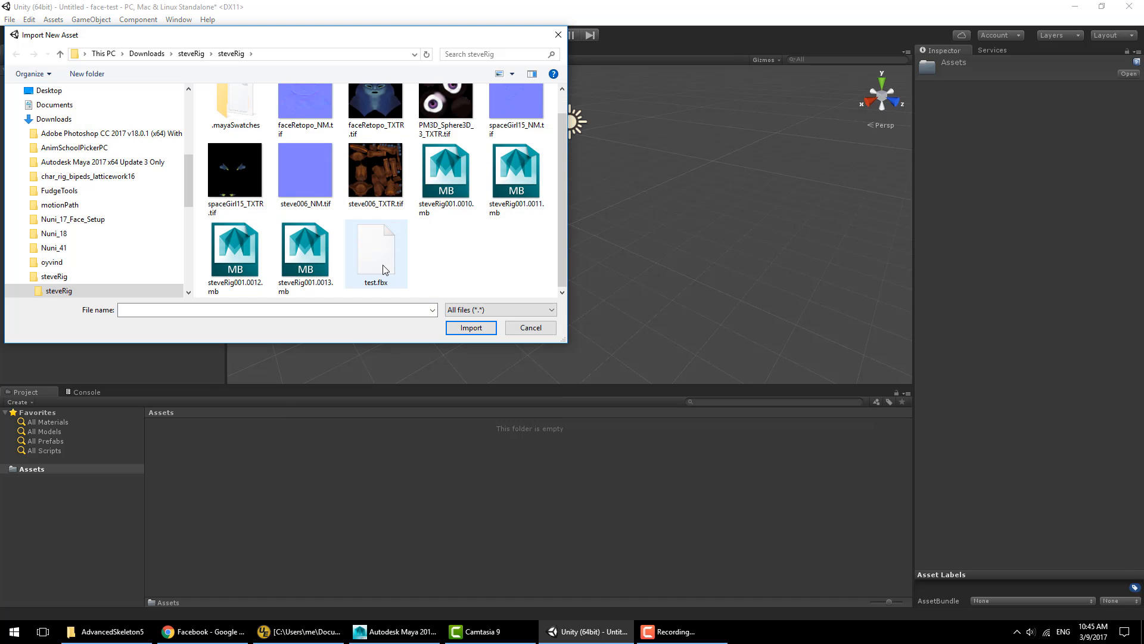
double_click(385, 264)
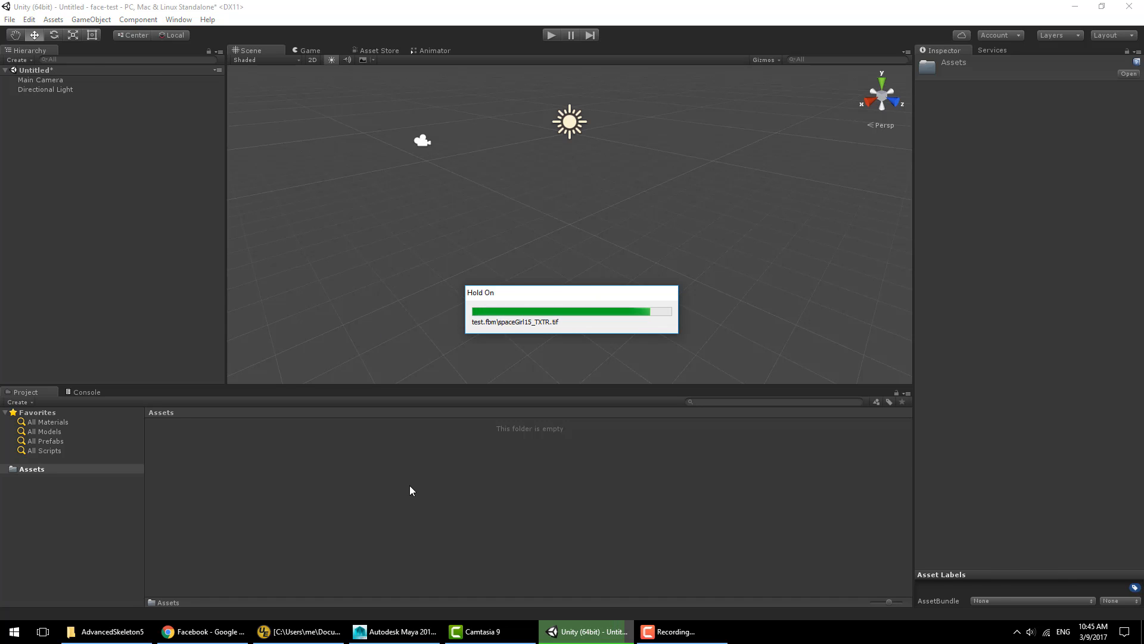
- Add the imported test model to the scene hierarchy
left_click(259, 237)
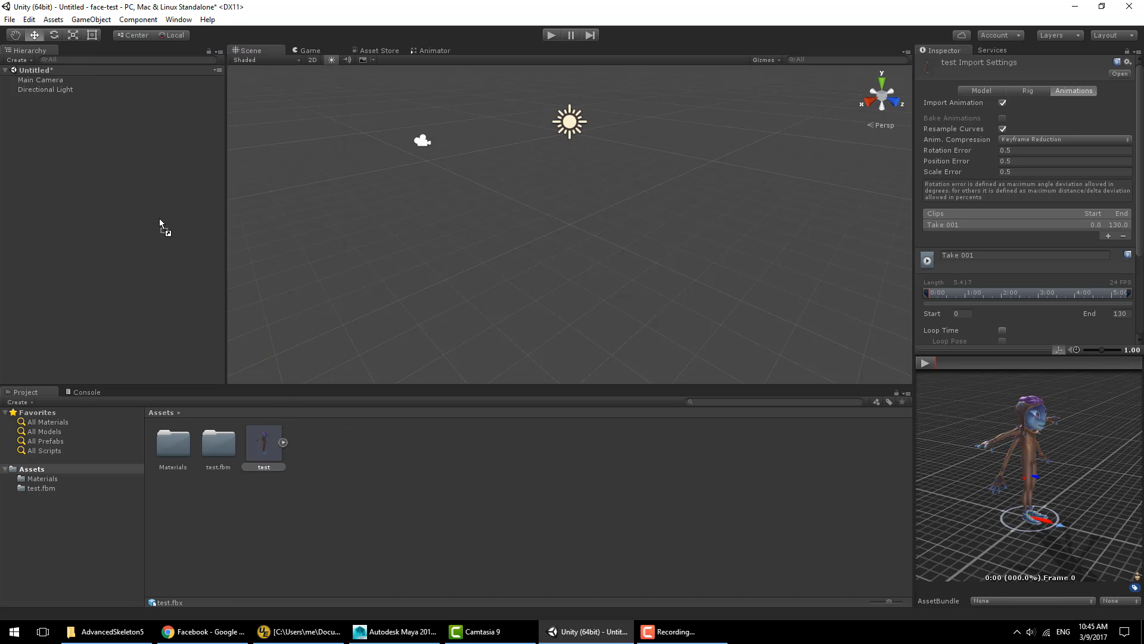
left_click_drag(159, 218, 149, 216)
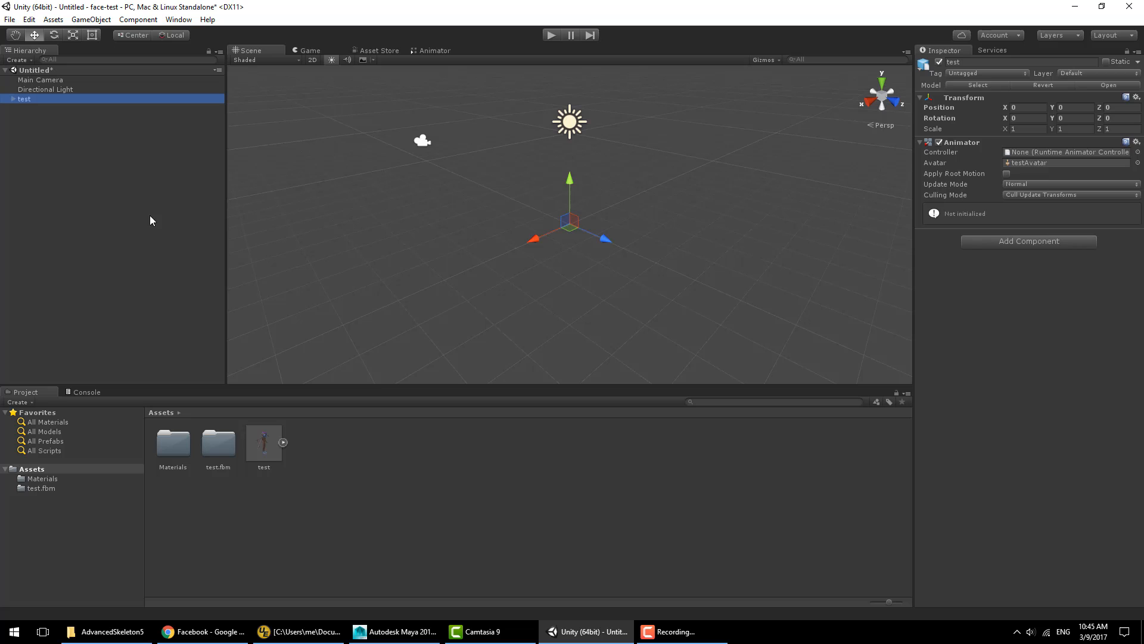
left_click(366, 516)
- Set the test model's import scale factor to 100 and apply the import settings
left_click(264, 443)
left_click(982, 90)
left_click(1017, 116)
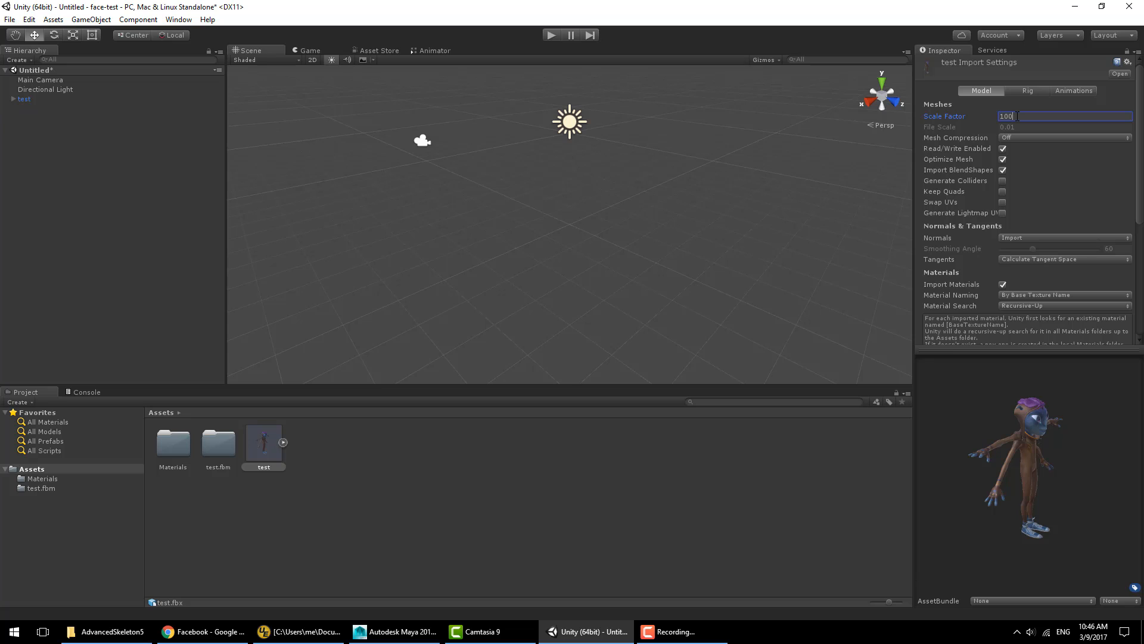
type("100")
left_click(1031, 90)
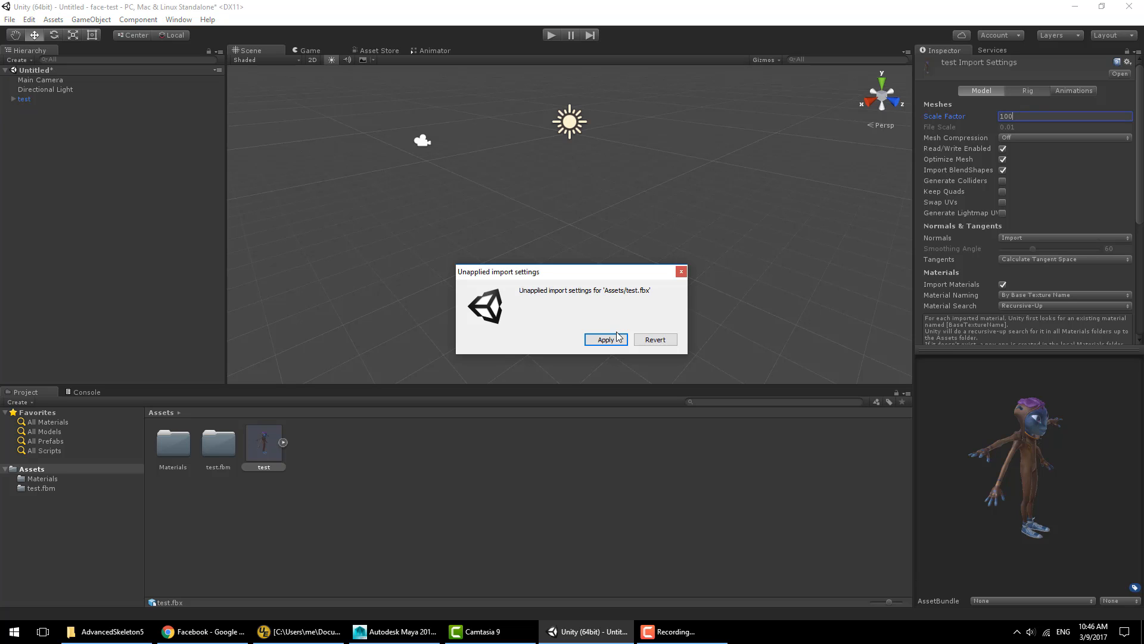
left_click(606, 339)
- Change the model's rig animation type to Legacy and apply it
left_click(269, 444)
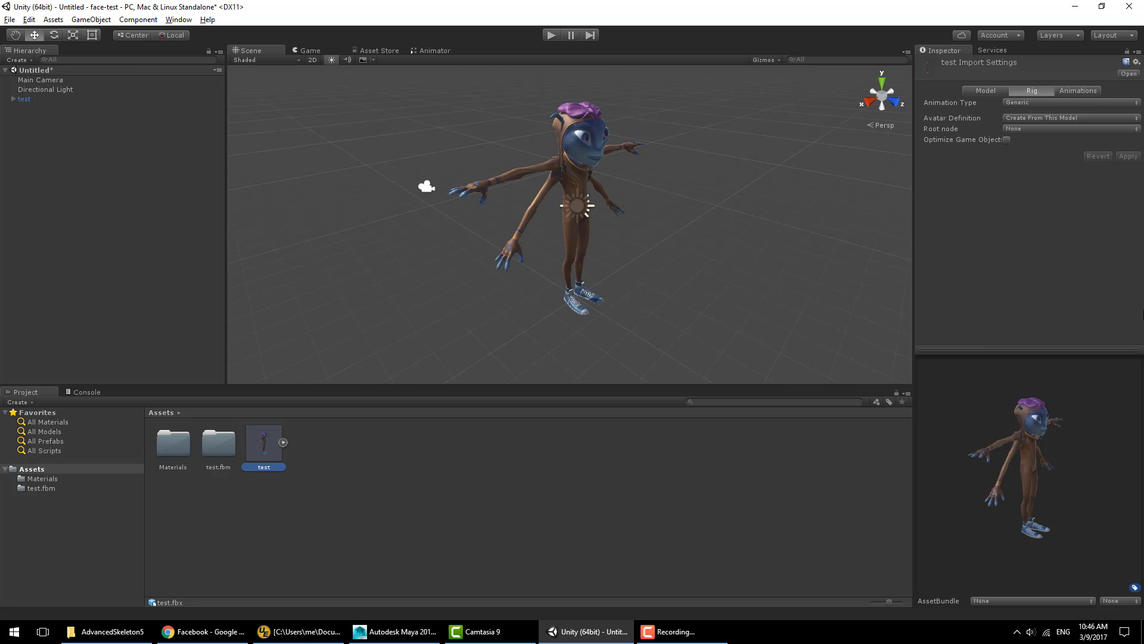
left_click(1051, 104)
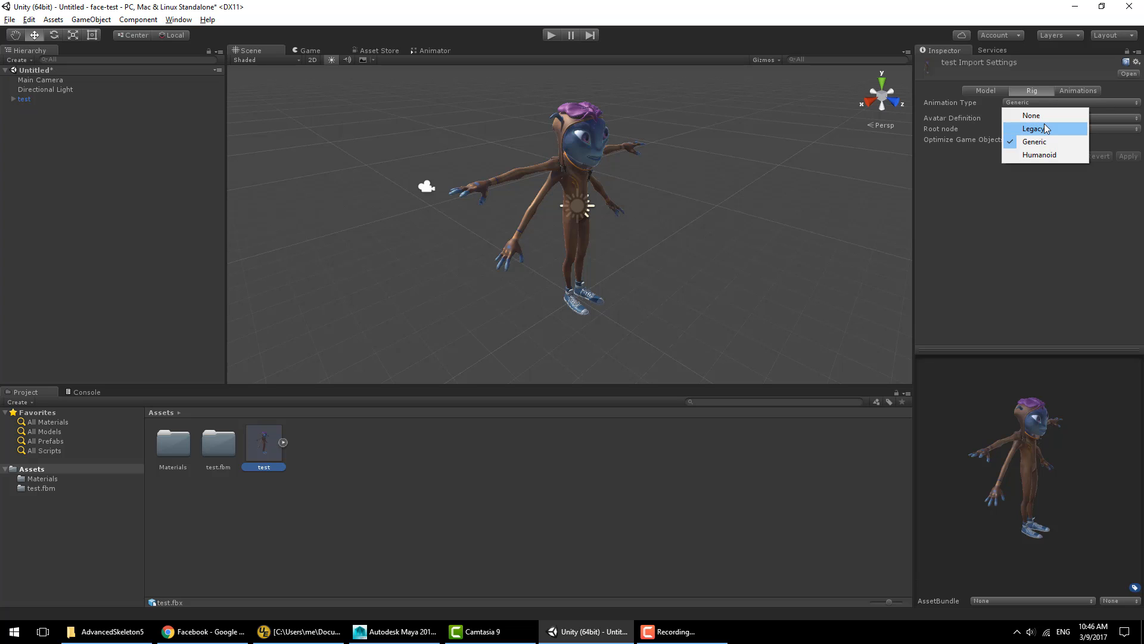
left_click(1045, 129)
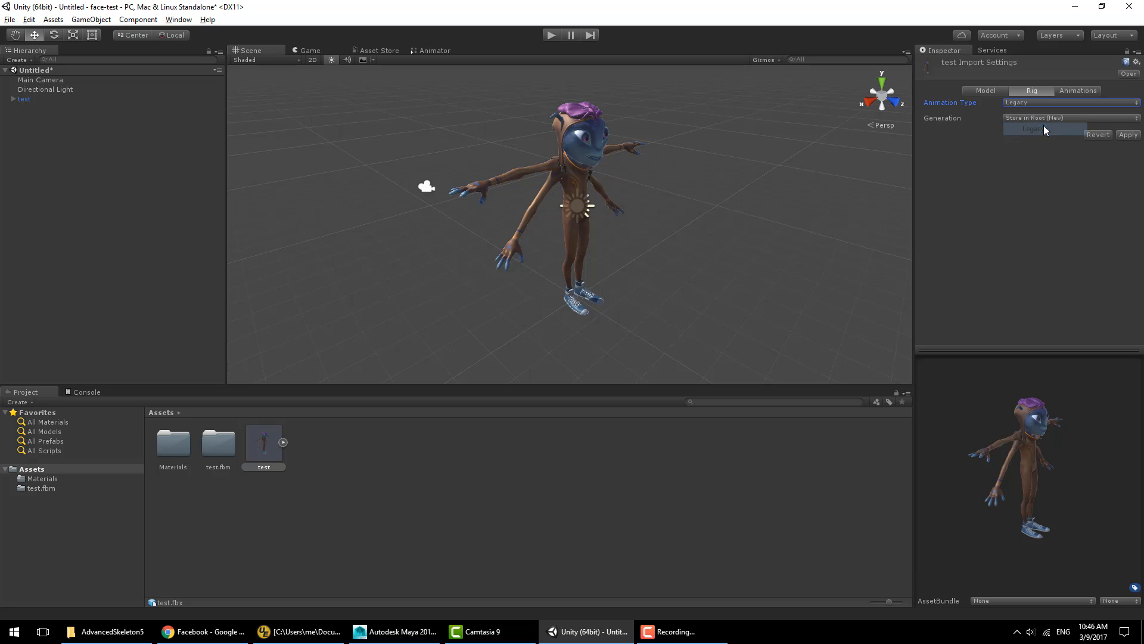
left_click(1078, 90)
left_click(615, 340)
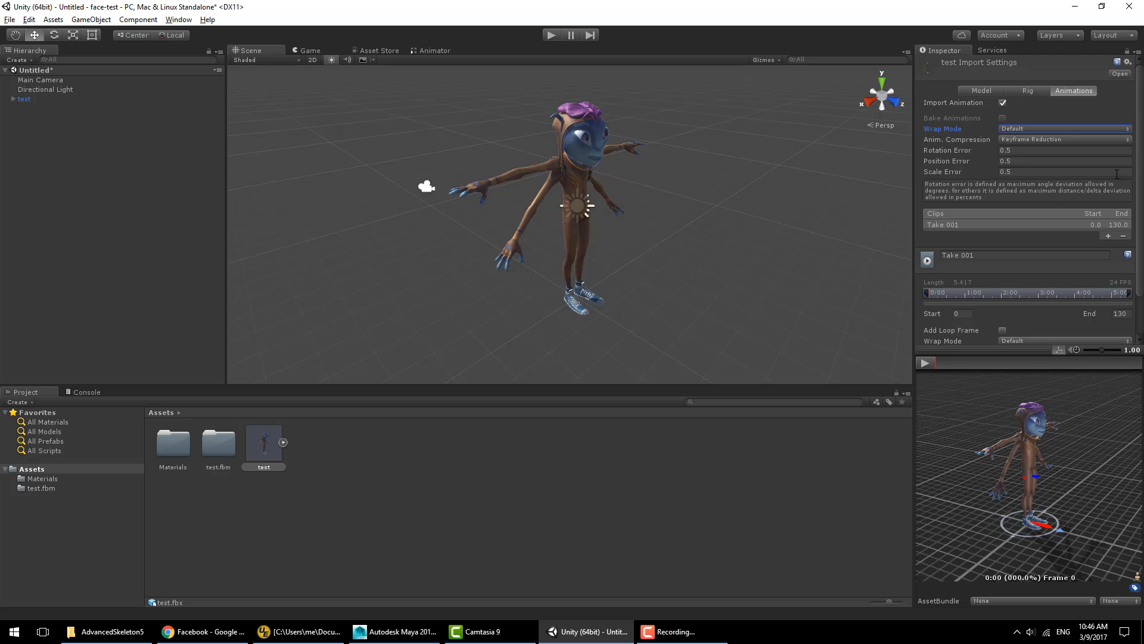
- Set the Take 001 clip's wrap mode to Loop, apply, and clear the selection
left_click(1031, 342)
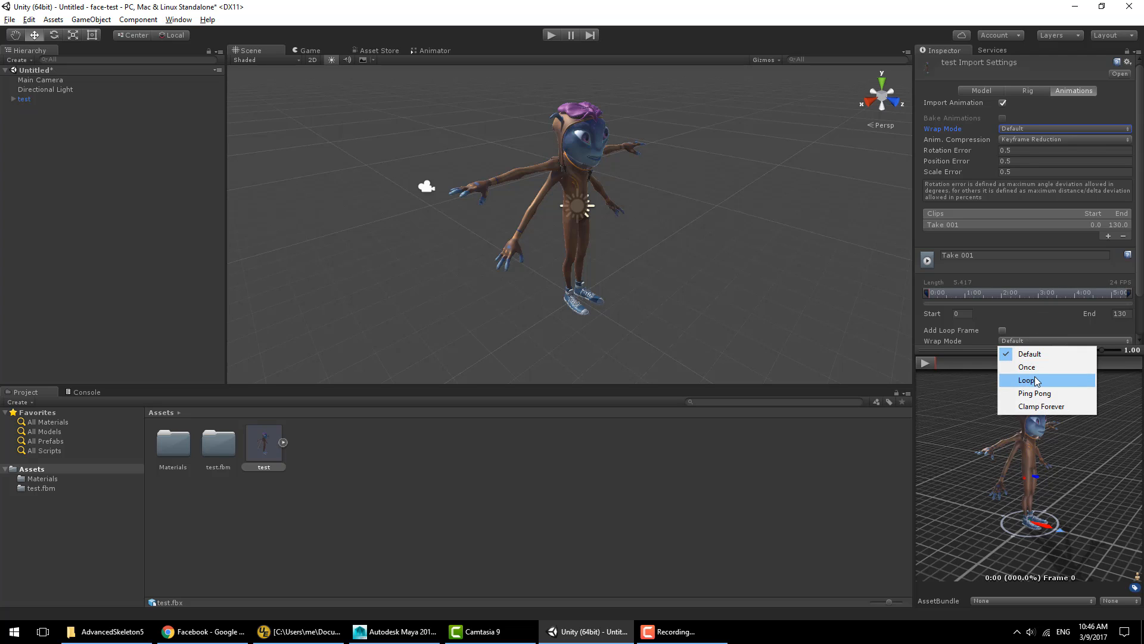
left_click(1026, 380)
scroll(1112, 327, "down", 2)
left_click(1113, 329)
left_click(127, 192)
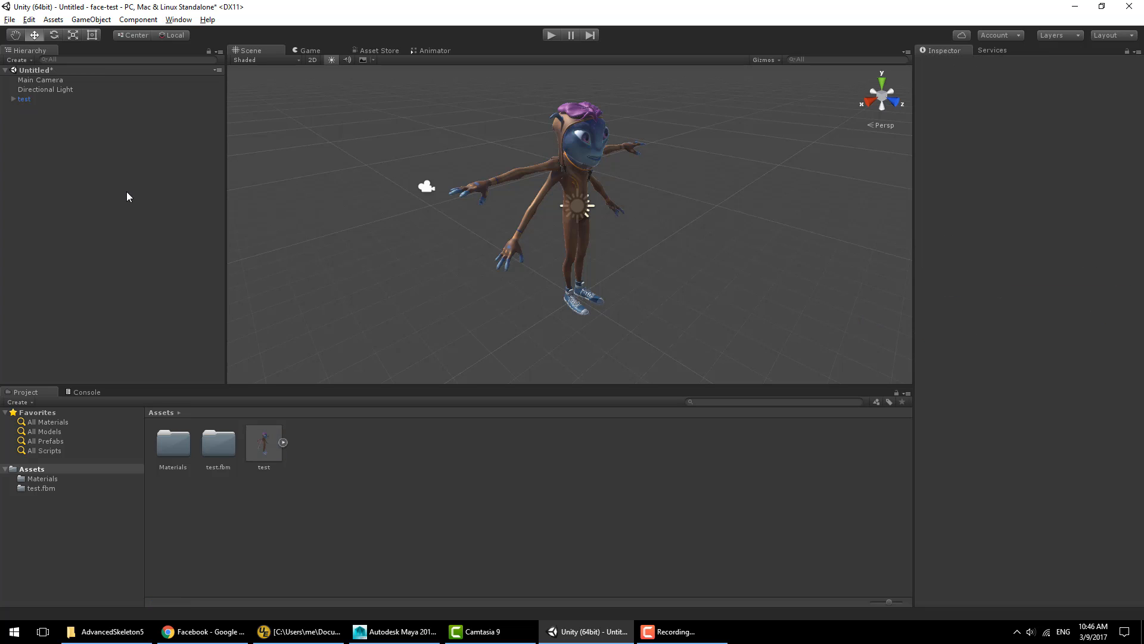
- Rotate the test object in the scene 180 degrees around Y
left_click(38, 97)
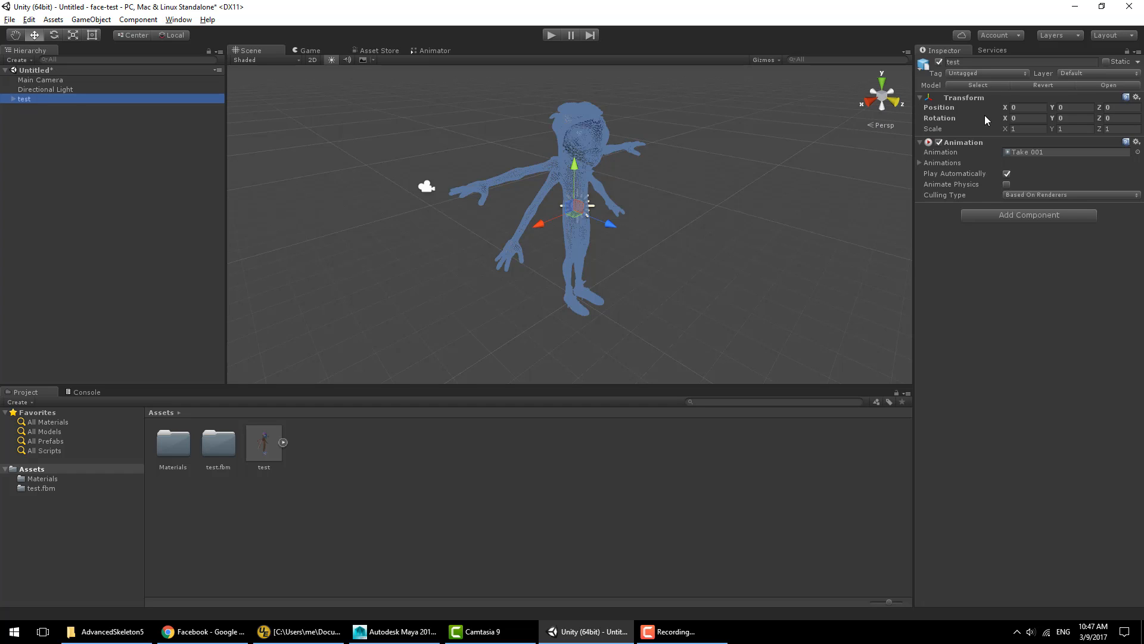
left_click(1022, 119)
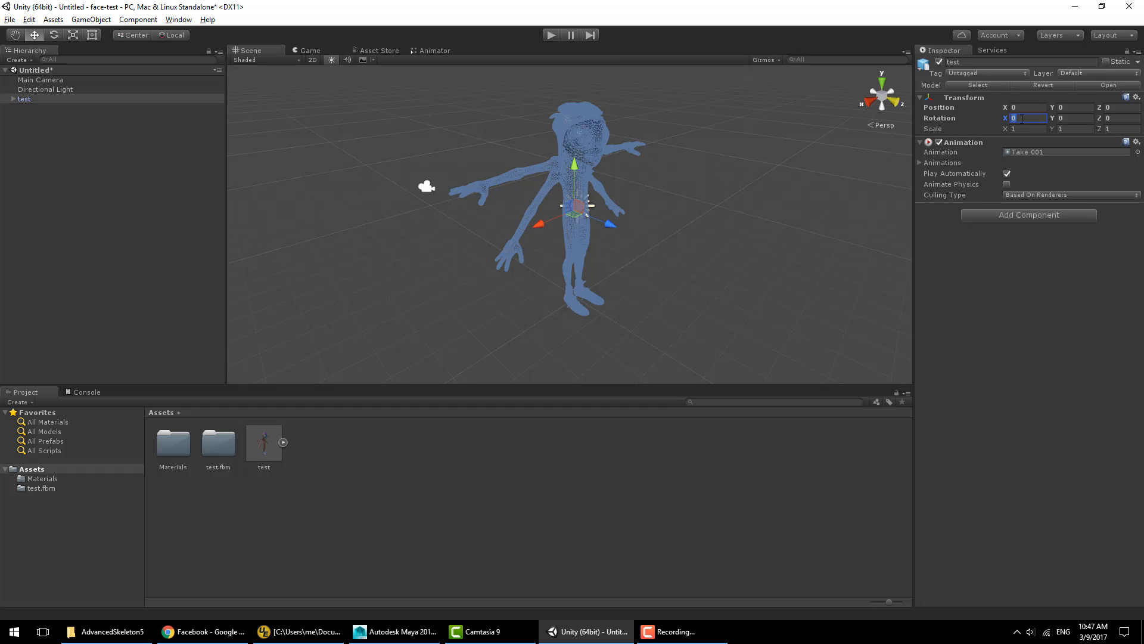
key("Tab")
type("180")
left_click(694, 253)
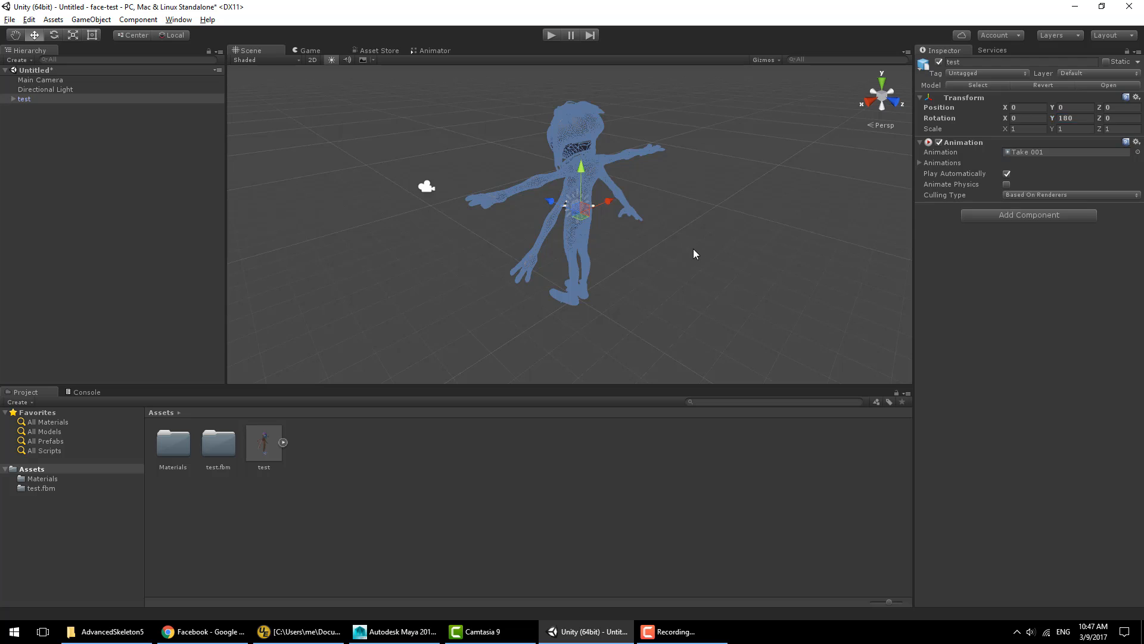
- Frame the character's face in the scene and play the scene to preview the animation
left_click_drag(506, 250, 805, 245, "alt")
left_click_drag(542, 238, 373, 230, "alt")
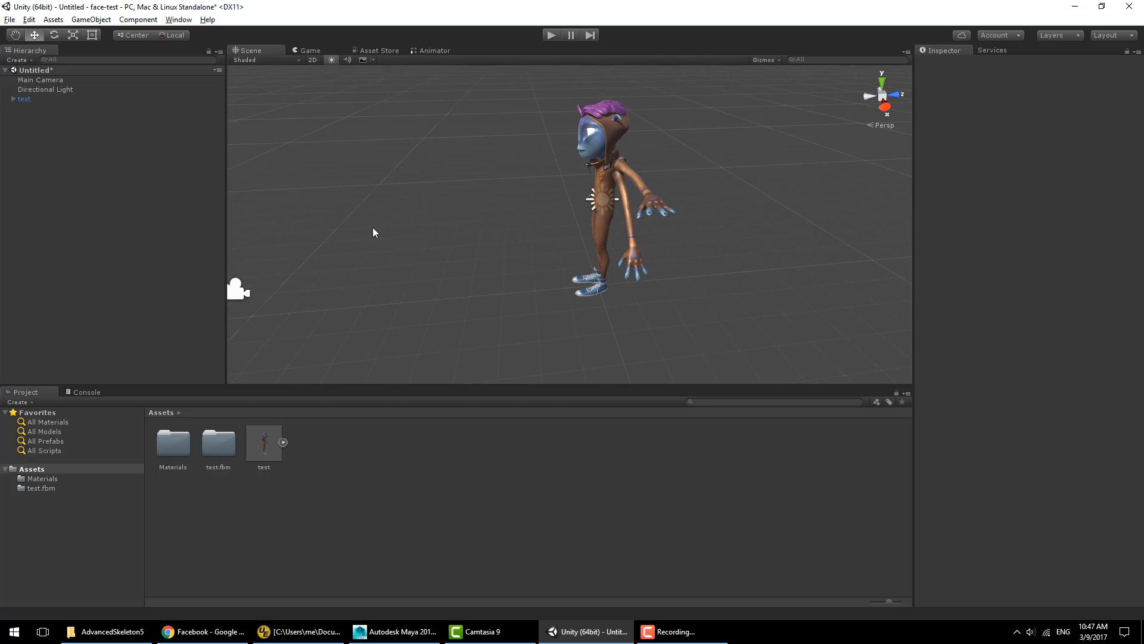
left_click(238, 284)
left_click_drag(309, 281, 517, 177)
left_click(525, 206)
left_click_drag(525, 205, 756, 194, "alt")
scroll(725, 253, "up", 5, "alt")
left_click_drag(725, 253, 647, 260, "alt")
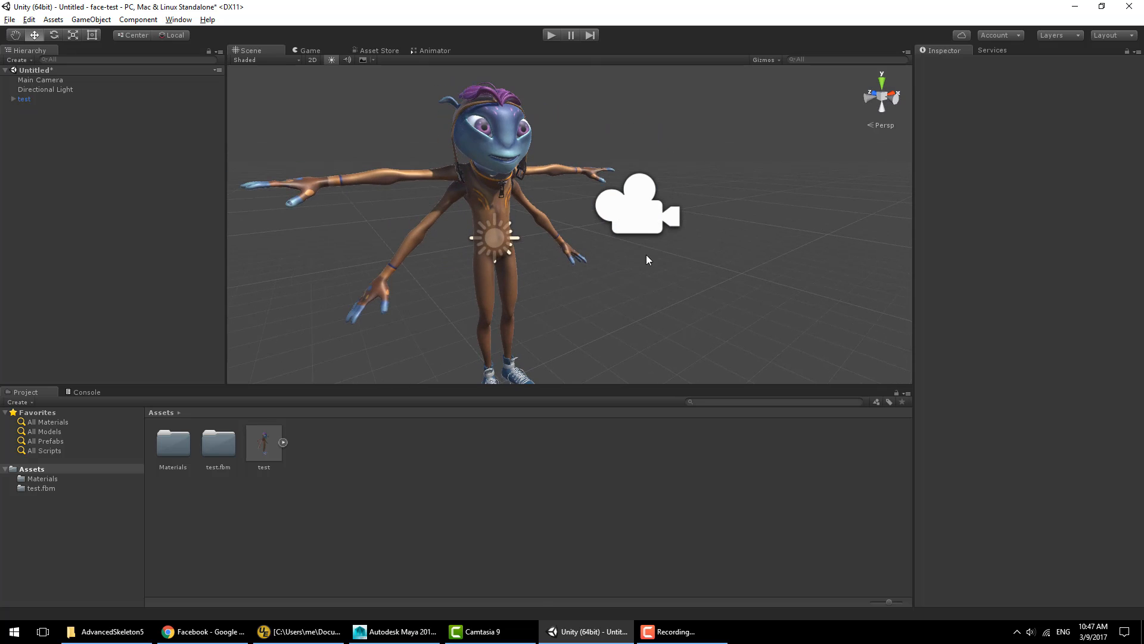
left_click(551, 35)
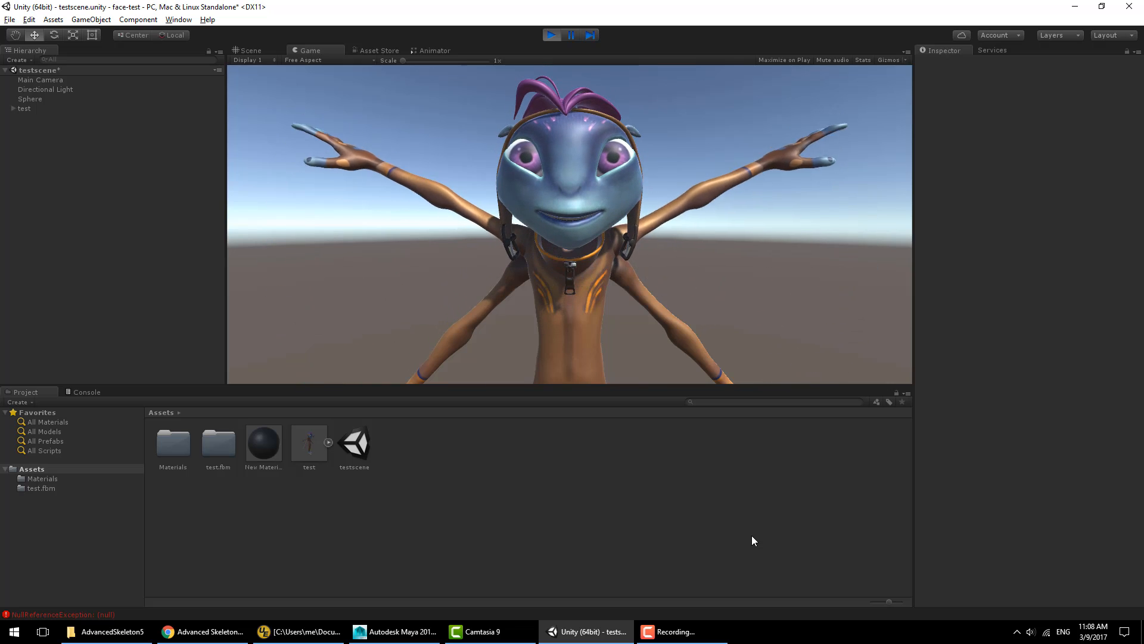
left_click(552, 34)
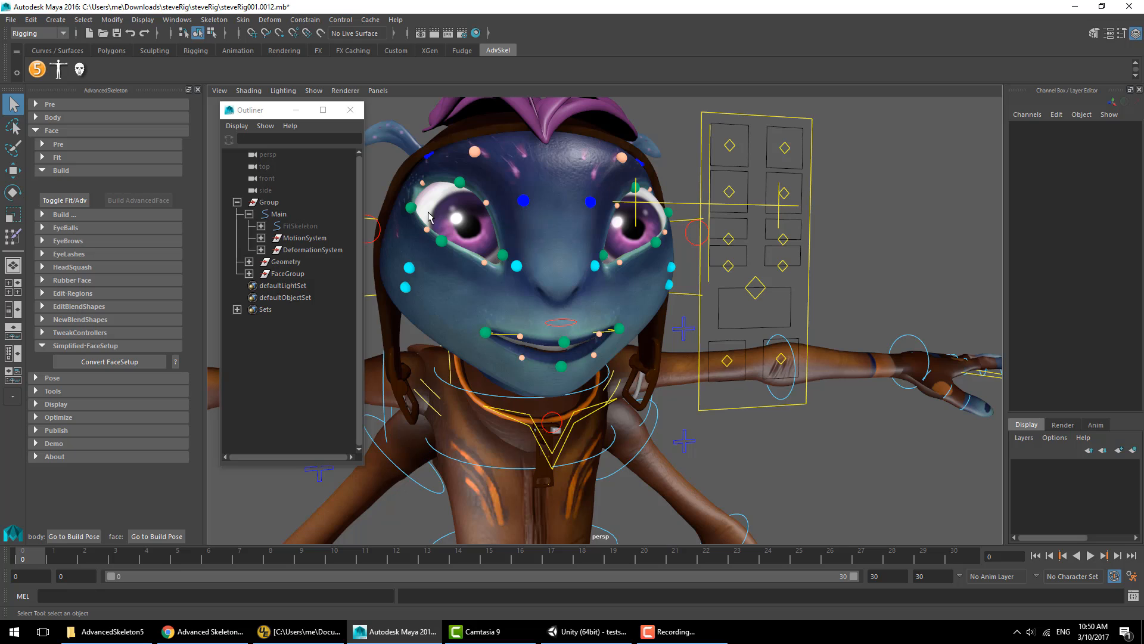
- Switch back to Maya, toggle the face rig back to fit mode and delete the FaceGroup hierarchy
left_click(64, 202)
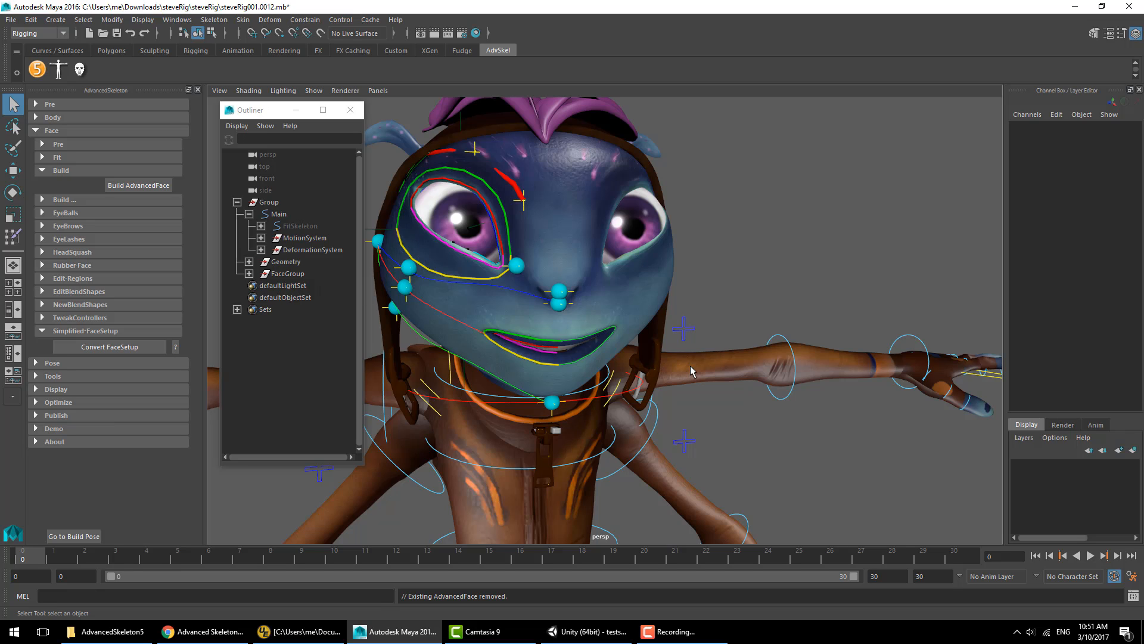
left_click(249, 274)
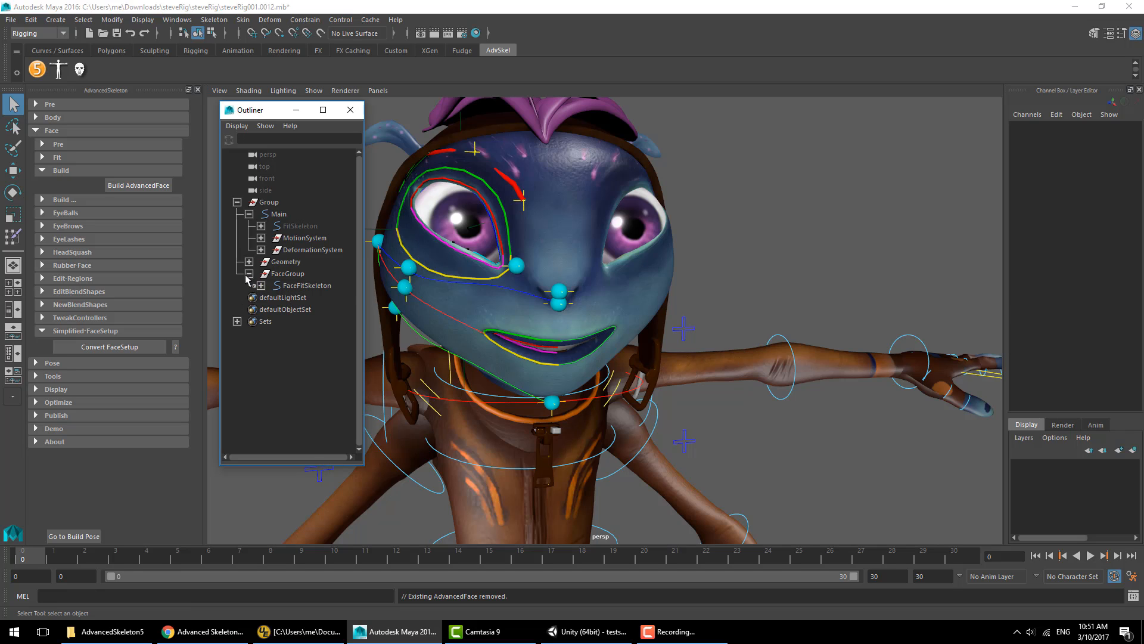
left_click(261, 285)
left_click(261, 285)
left_click(295, 274)
key("Delete")
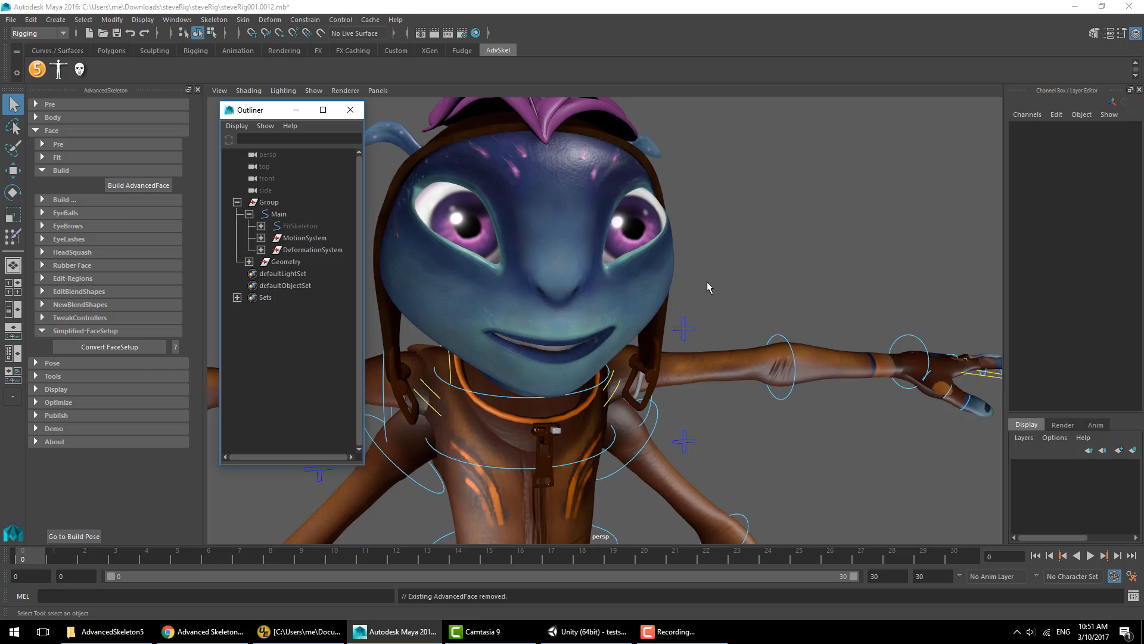
- Flood the face mesh's skin weights fully to the Head_M joint with the Paint Skin Weights tool
left_click(707, 281)
left_click(649, 295)
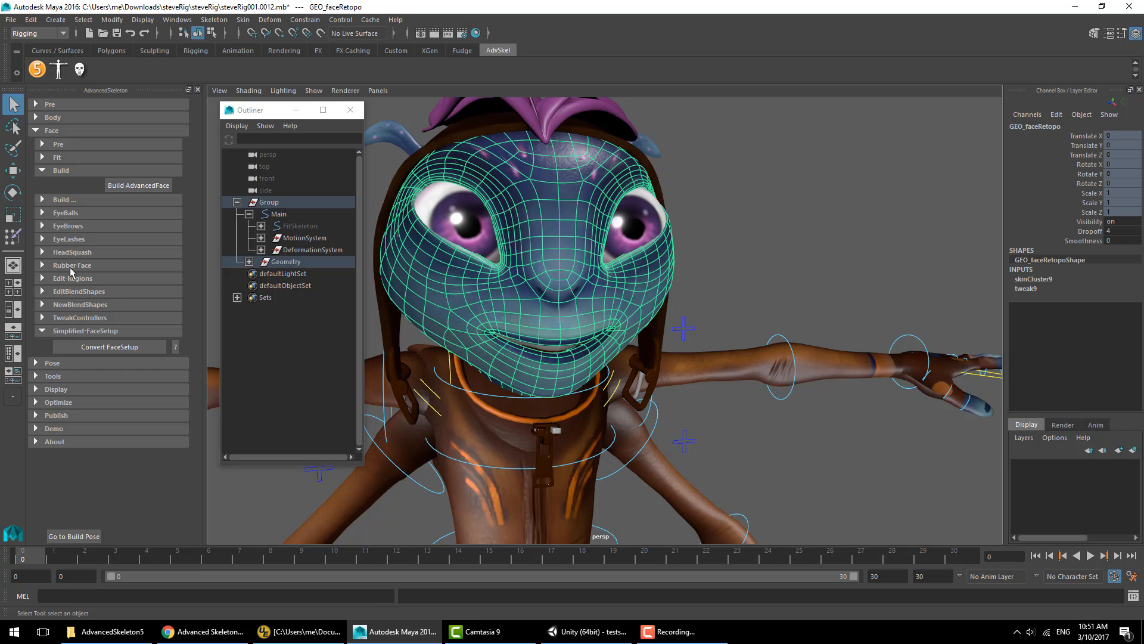
double_click(13, 237)
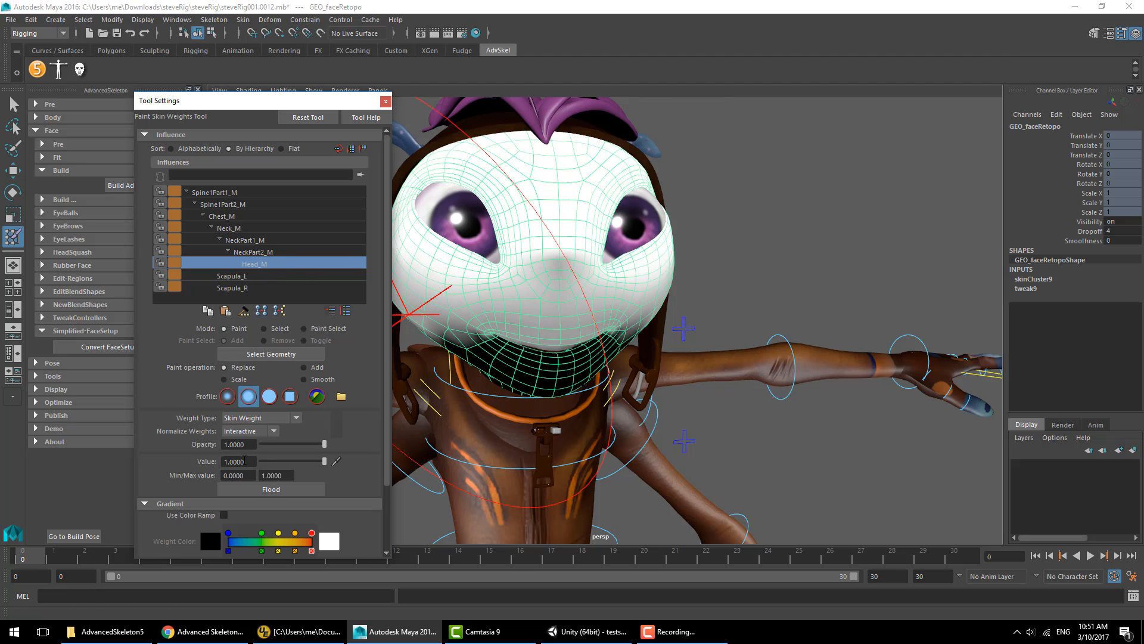
left_click(272, 490)
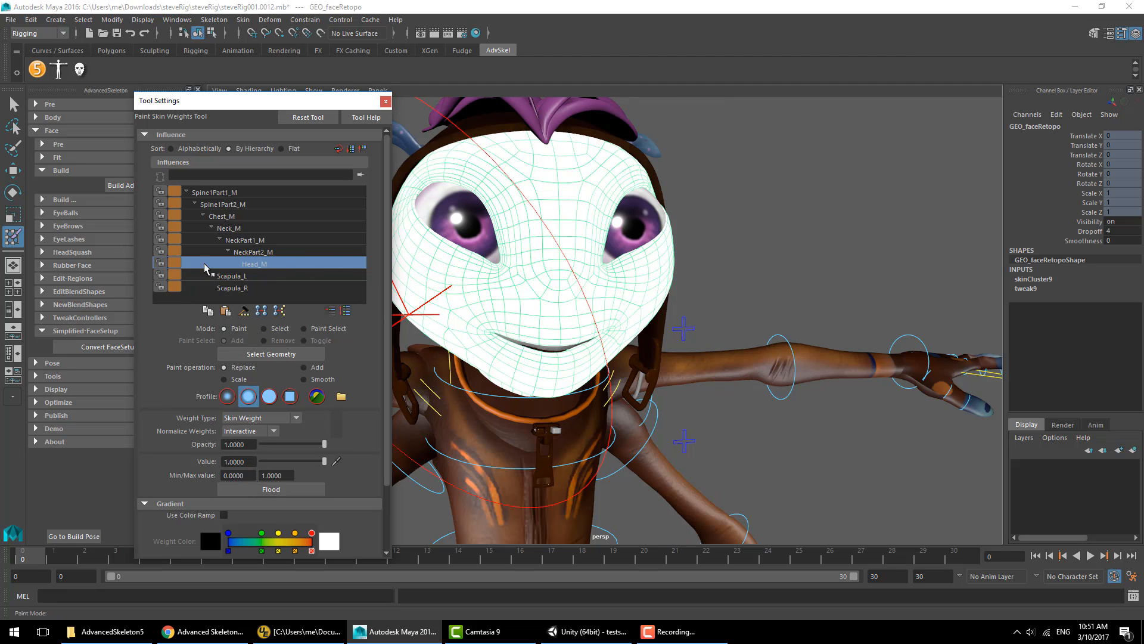
left_click(386, 102)
left_click(13, 105)
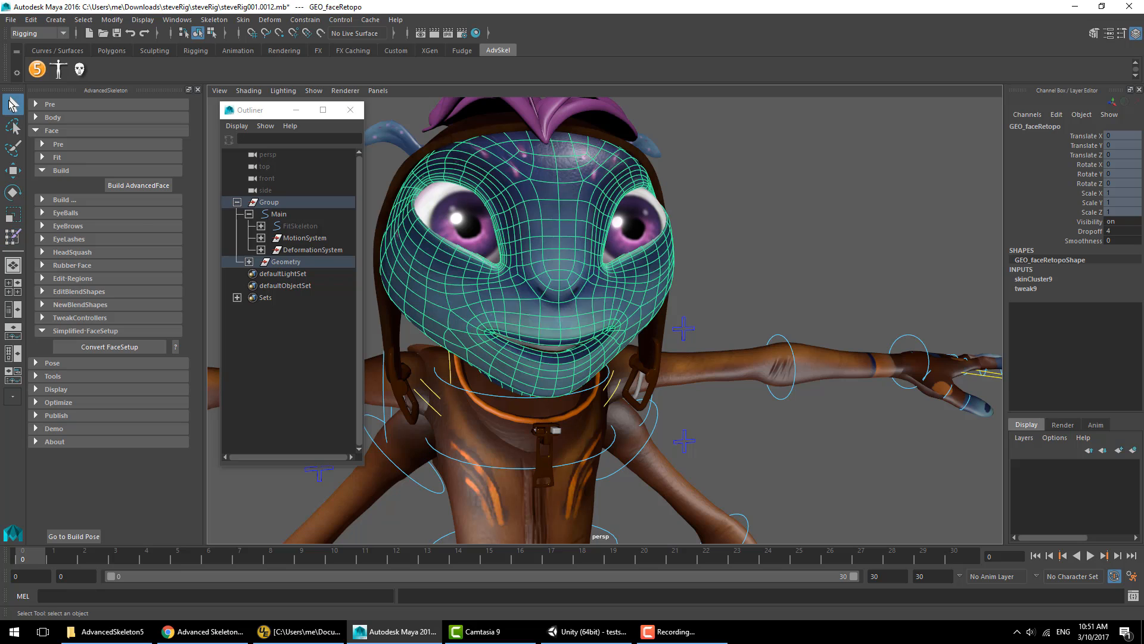
- Toggle the body rig back to its fit skeleton
left_click(52, 130)
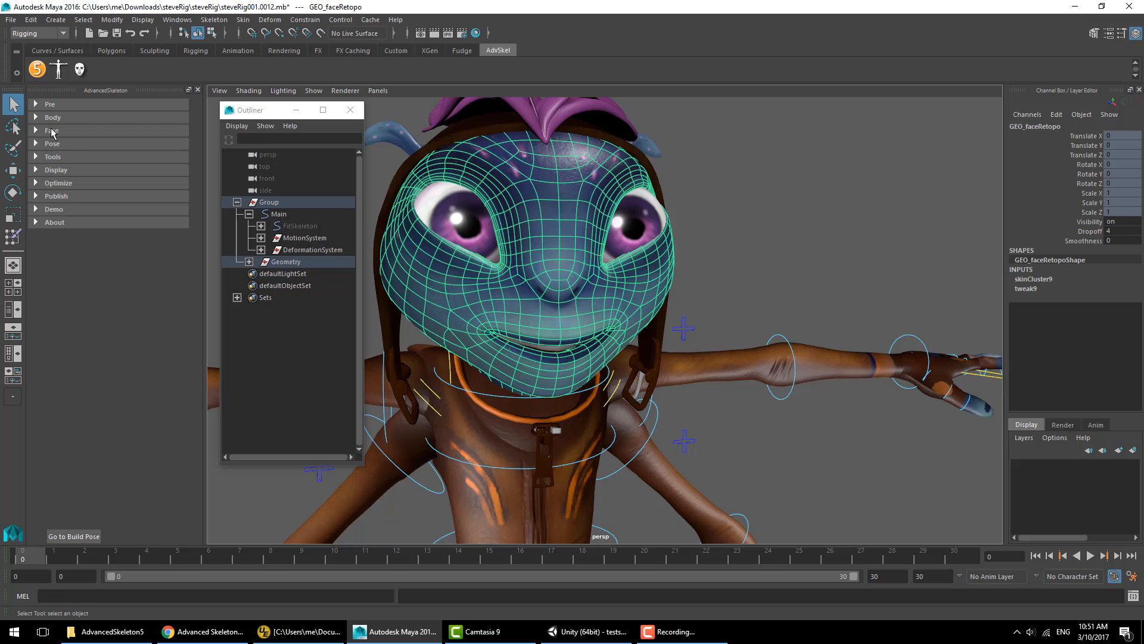
left_click(53, 117)
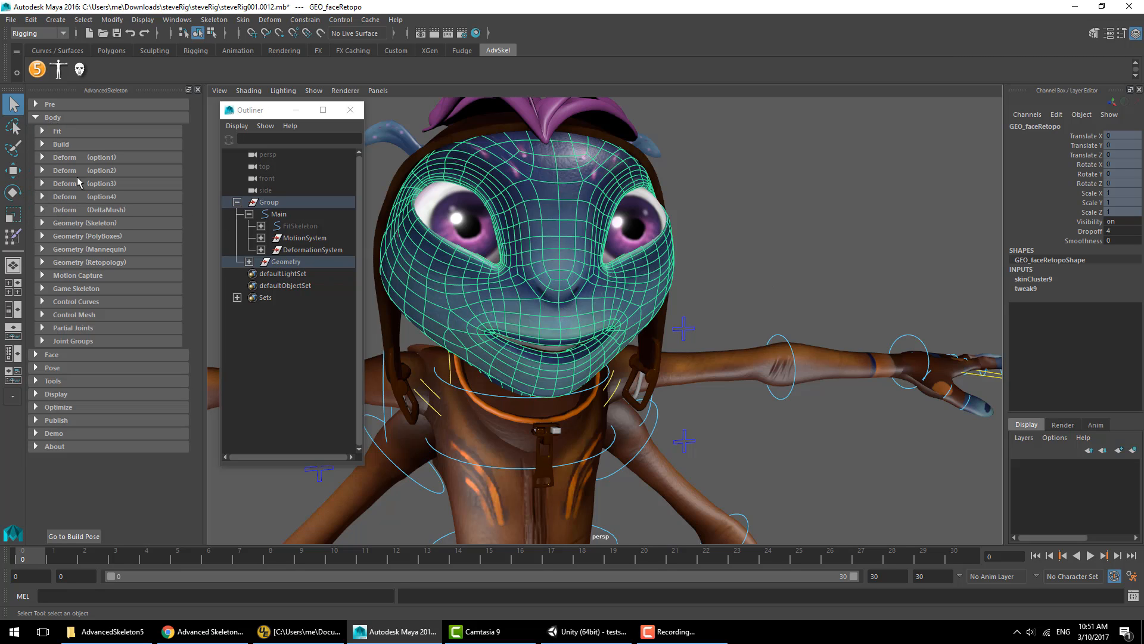
left_click(62, 144)
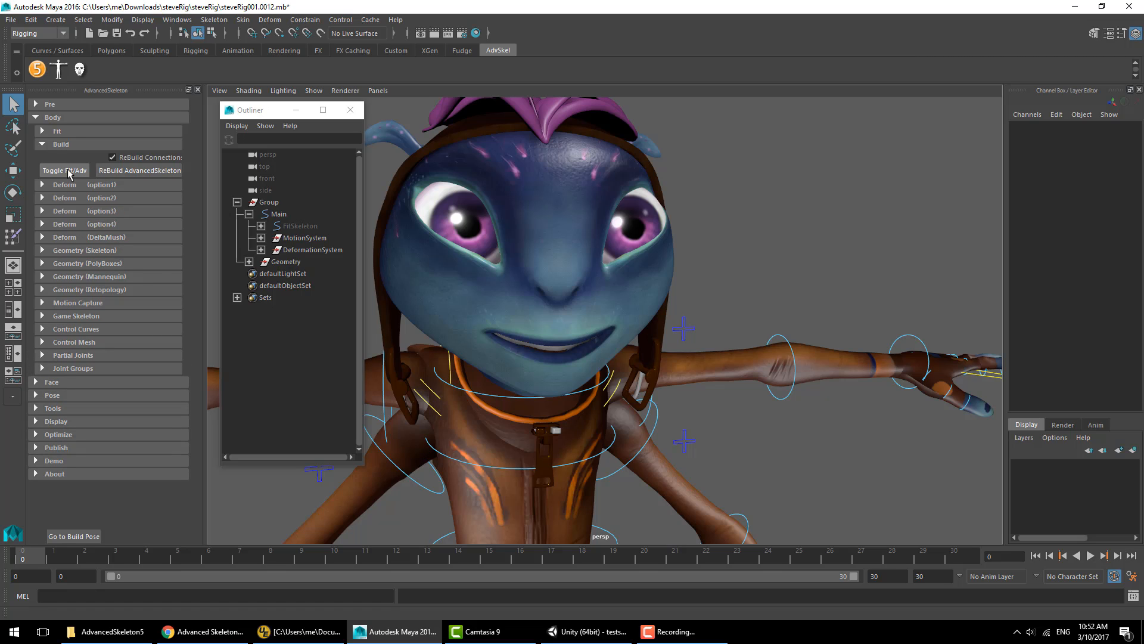
left_click(69, 171)
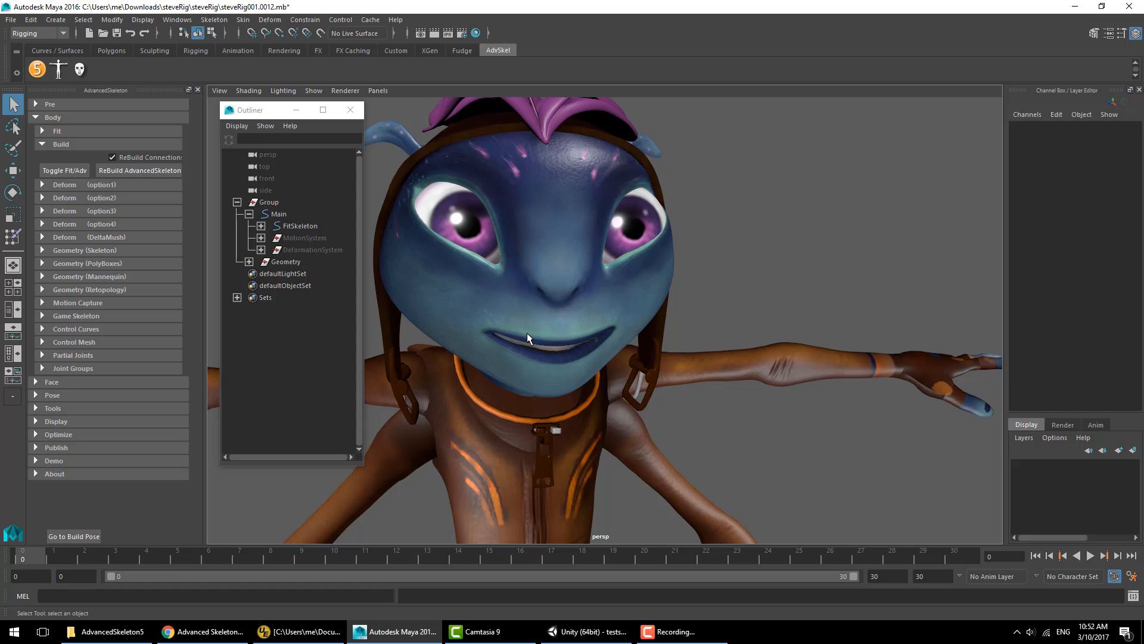
- Put the character geometry into a new display layer and hide it
right_click_drag(620, 226, 582, 319, "alt")
middle_click_drag(582, 318, 620, 164, "alt")
left_click_drag(639, 223, 861, 350, "alt")
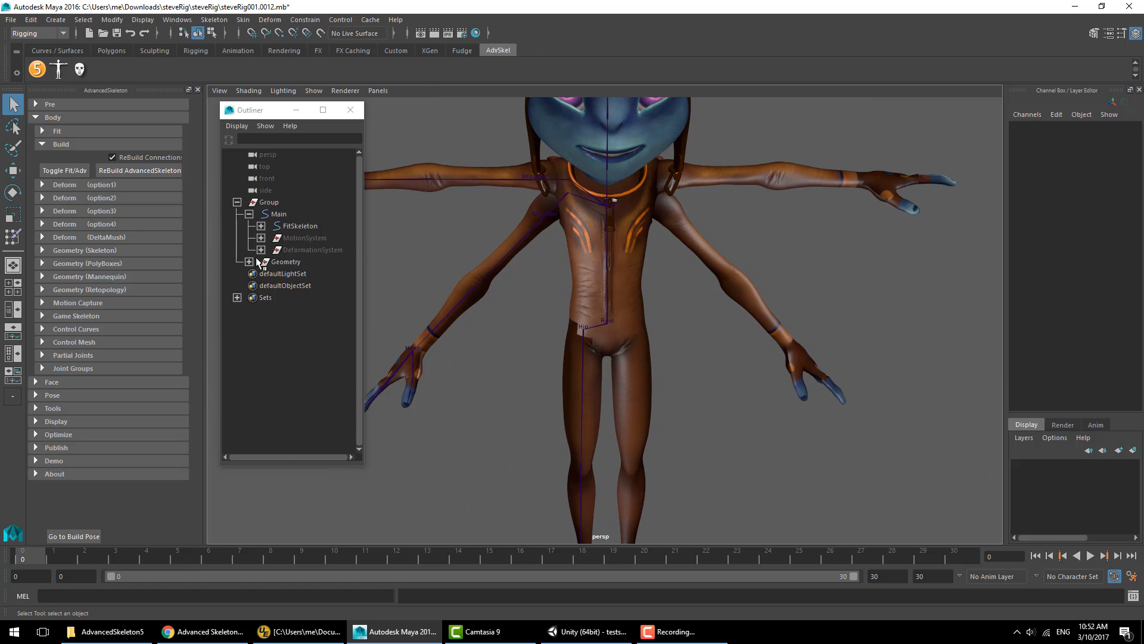
left_click(281, 262)
left_click(1132, 450)
left_click(1018, 465)
left_click(852, 405)
right_click_drag(715, 333, 607, 274, "alt")
left_click_drag(607, 274, 620, 310, "alt")
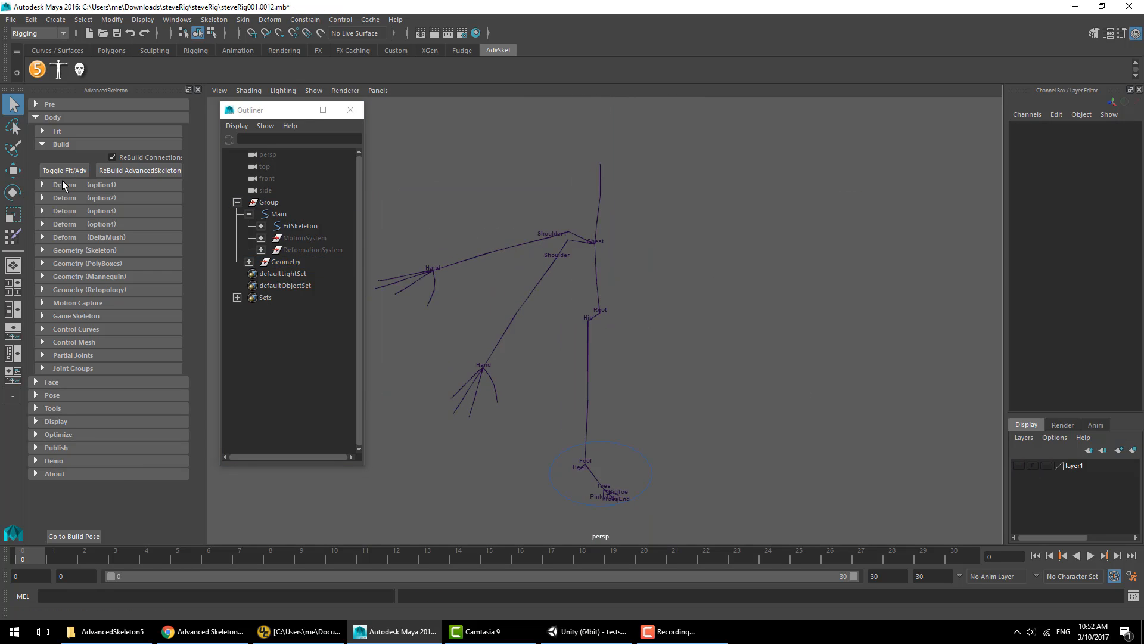
- Open the Body Fit options and show the geometry layer again
left_click(67, 132)
left_click_drag(112, 355, 113, 356)
left_click(1019, 466)
middle_click_drag(606, 205, 608, 330, "alt")
right_click_drag(560, 304, 611, 308, "alt")
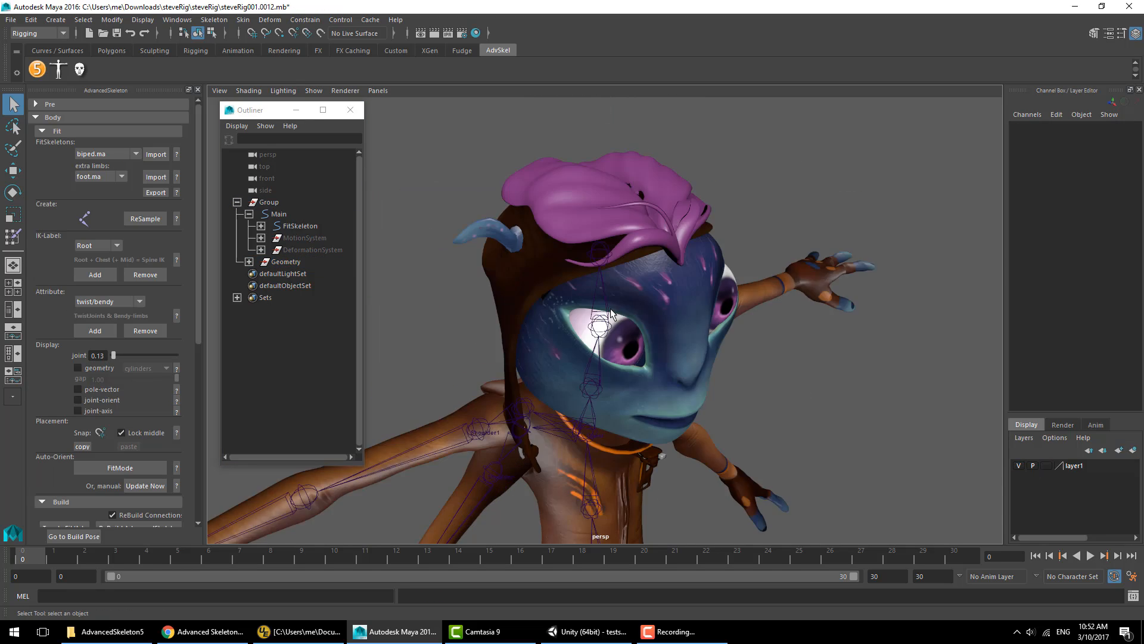
left_click_drag(611, 313, 778, 376, "alt")
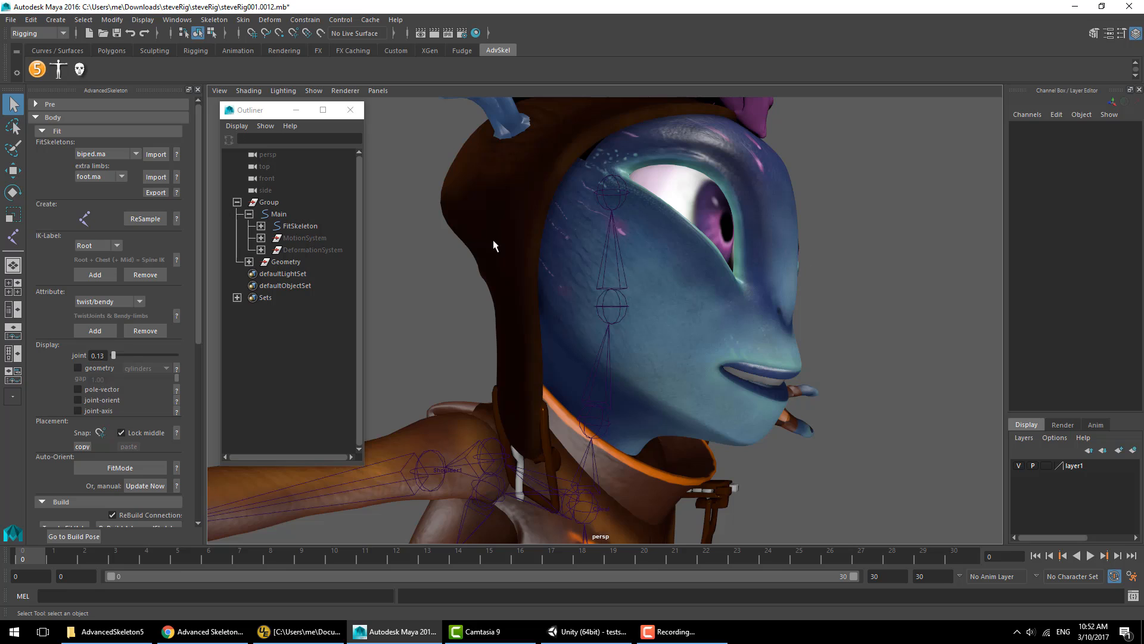
- Create a new face joint with the Joint tool near the eye in the side view
left_click(85, 219)
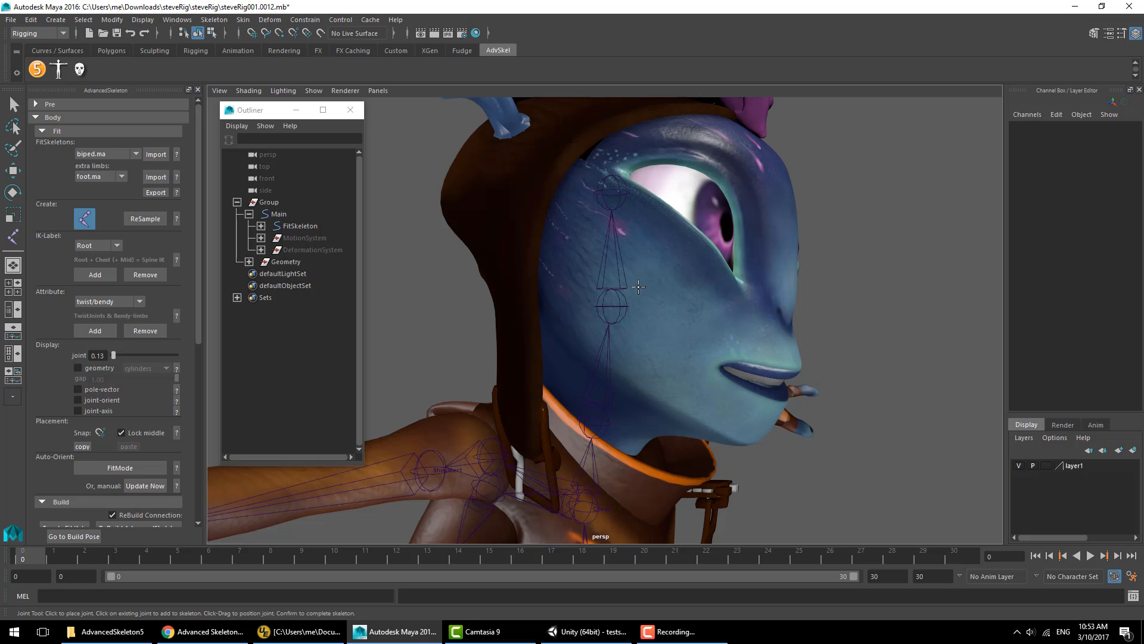
key("space")
key("space")
scroll(715, 369, "down", 10)
scroll(674, 278, "up", 10)
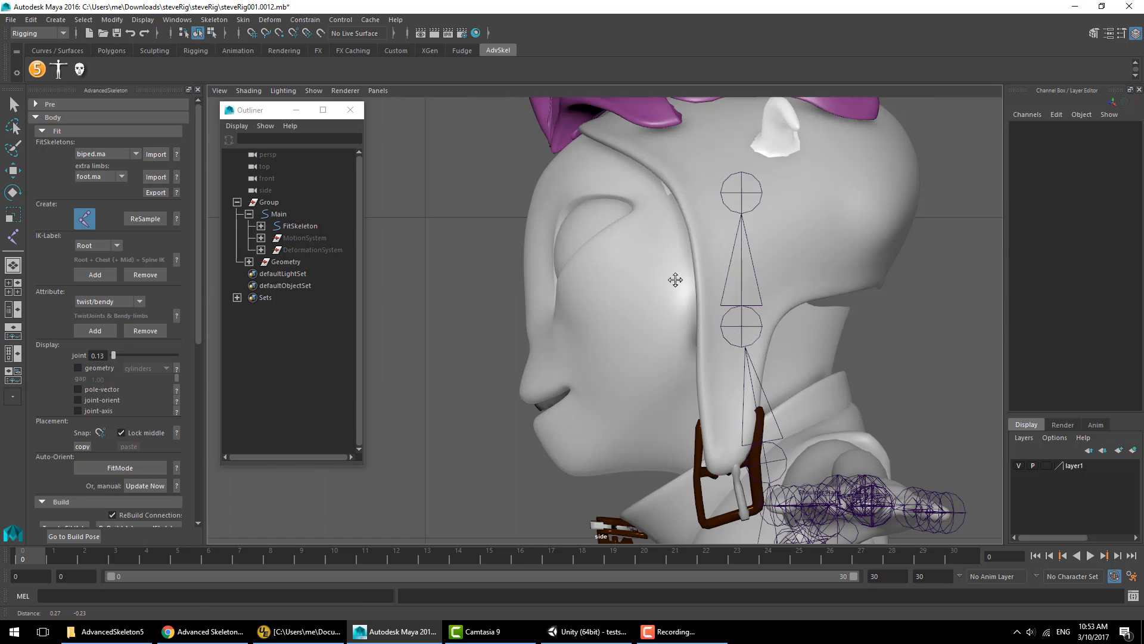
left_click(741, 326)
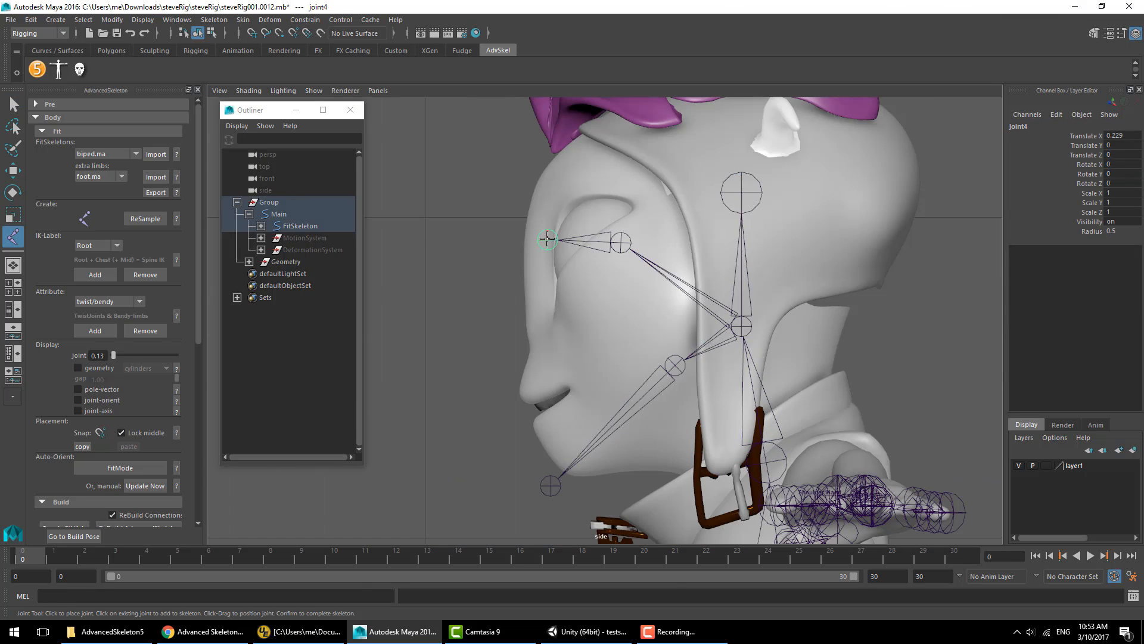
left_click(85, 219)
key("space")
key("space")
key("w")
- Reduce the fit joint display size to 0.01
key("space")
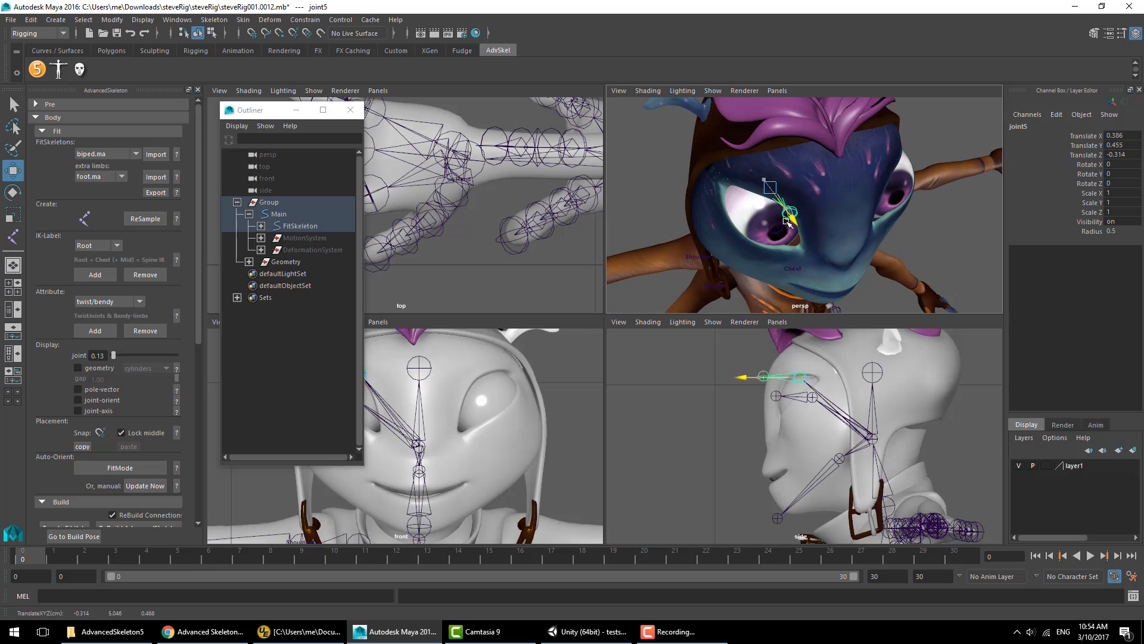
- Duplicate the face joint twice and move the copies around the eye
key("ctrl+d")
left_click_drag(445, 371, 476, 414)
left_click_drag(823, 259, 829, 267)
key("ctrl+d")
left_click_drag(448, 401, 413, 398)
- Duplicate more face joints and move the copies around the eye and cheek in the perspective view
key("space")
left_click_drag(114, 355, 113, 355)
key("5")
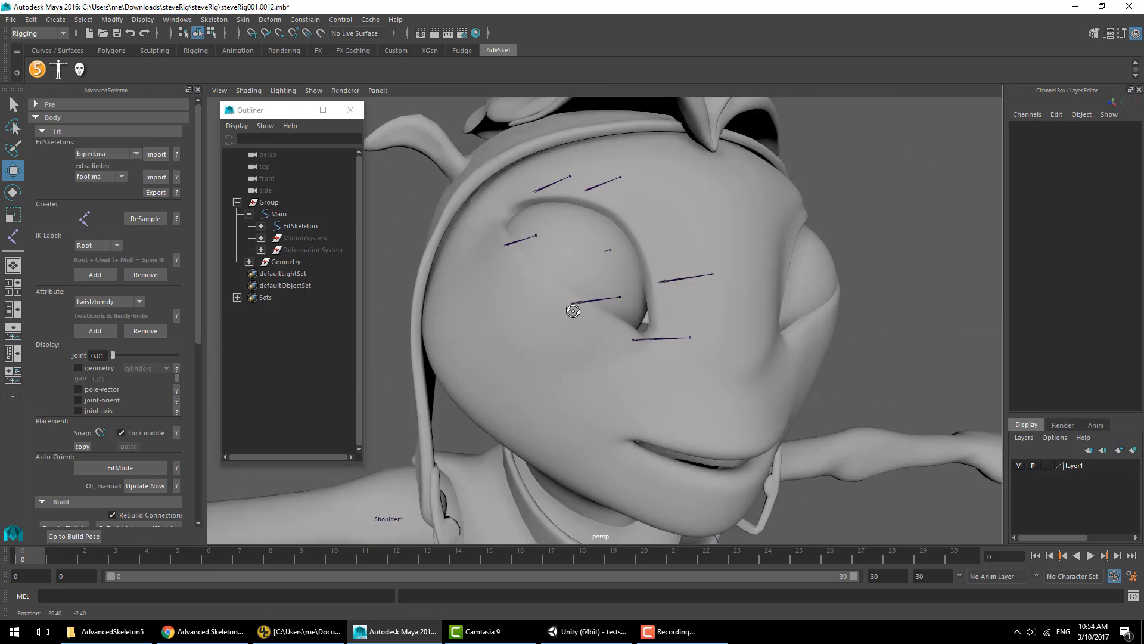
key("space")
key("ctrl+d")
left_click_drag(463, 440, 456, 501)
scroll(456, 500, "up", 5)
left_click(1116, 155)
key("w")
key("ctrl+d")
left_click_drag(435, 423, 464, 444)
key("ctrl+d")
left_click_drag(858, 196, 834, 221, "alt")
scroll(476, 417, "down", 4)
key("ctrl+d")
left_click_drag(485, 404, 429, 411)
key("ctrl+z")
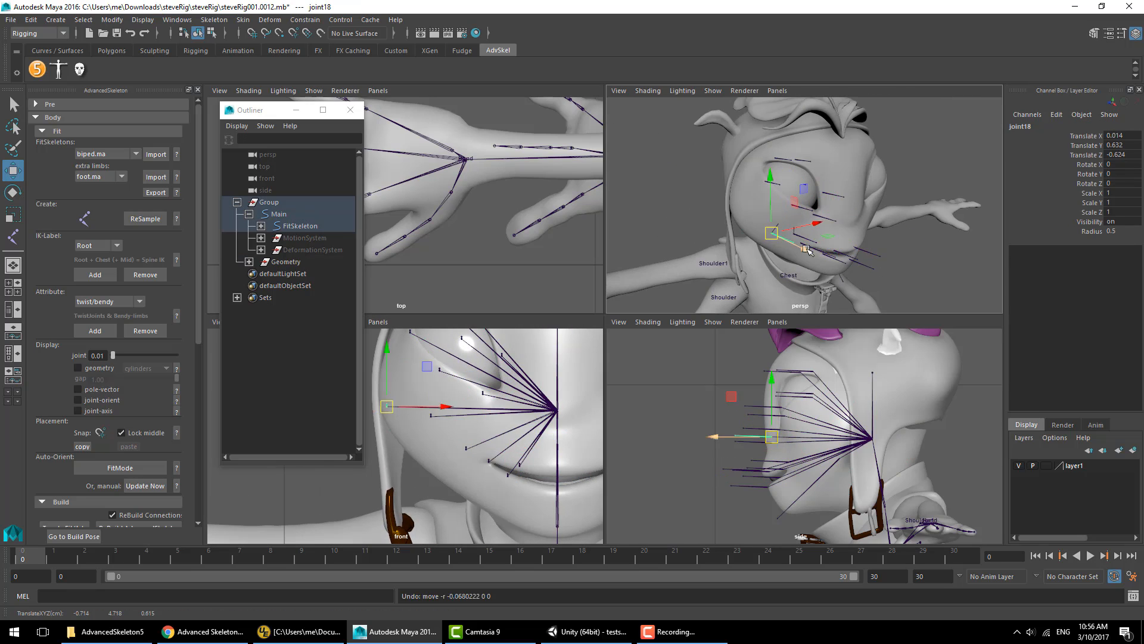
- Duplicate further face joints and position them around the mouth and jaw using the four-view layout
key("space")
left_click(715, 266)
key("f")
left_click_drag(365, 373, 398, 373)
left_click(1087, 136)
key("space")
key("ctrl+d")
left_click_drag(758, 470, 756, 381)
key("ctrl+d")
right_click_drag(843, 238, 863, 252, "alt")
key("ctrl+d")
left_click_drag(757, 382, 757, 350)
key("ctrl+d")
left_click_drag(560, 424, 499, 417)
left_click(959, 179)
left_click_drag(863, 238, 855, 217, "alt")
key("space")
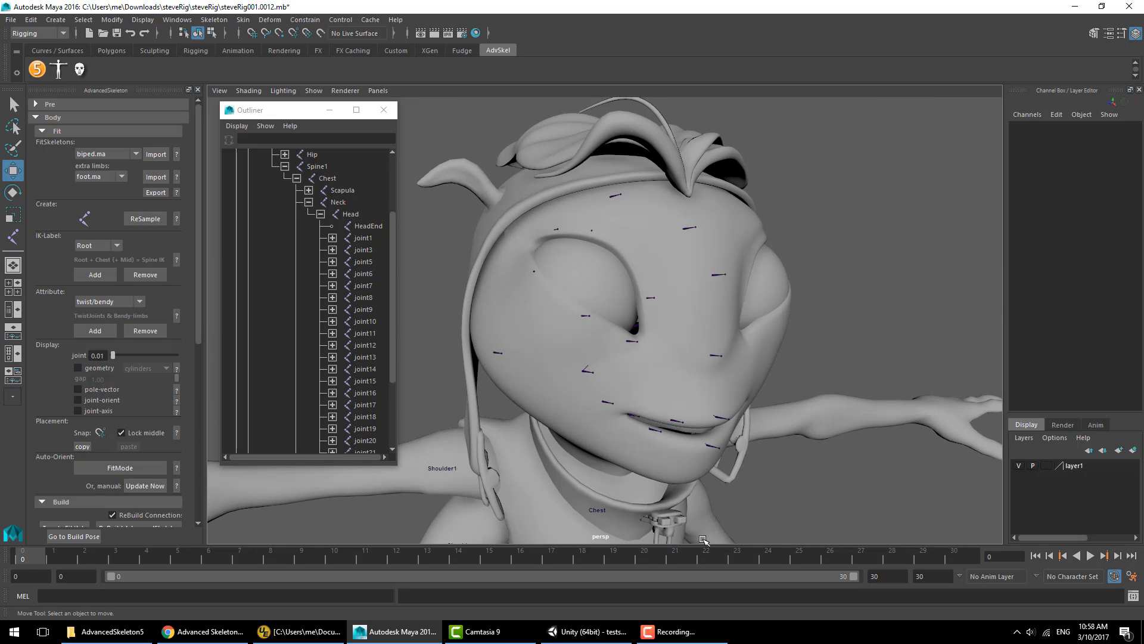
- Rebuild the AdvancedSkeleton rig so the new face joints get controls
left_click(59, 131)
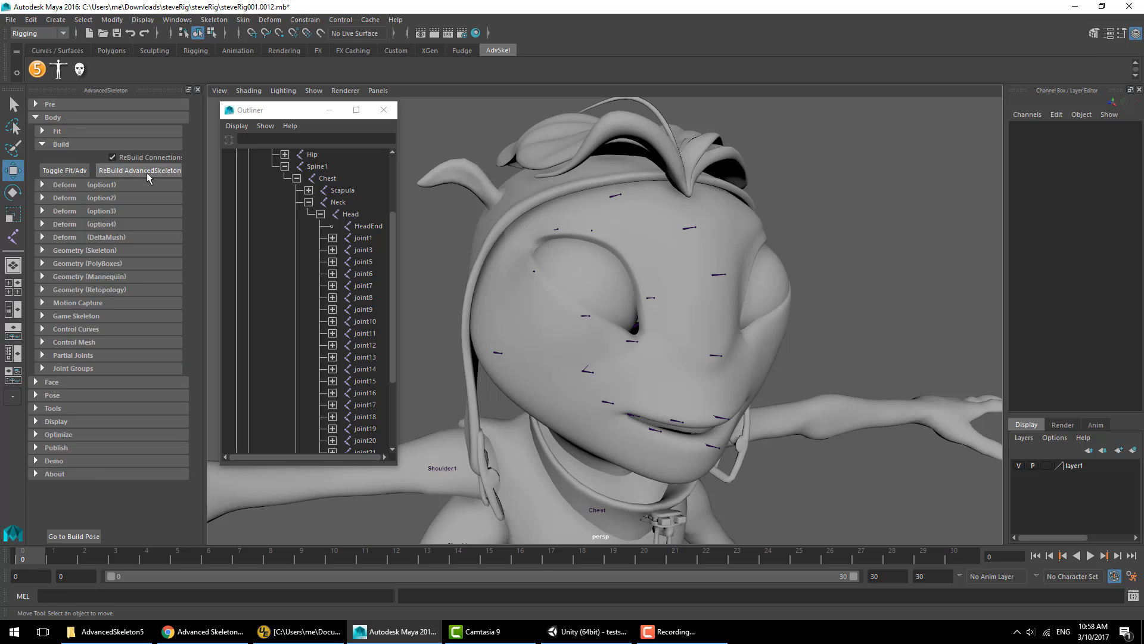
left_click(147, 173)
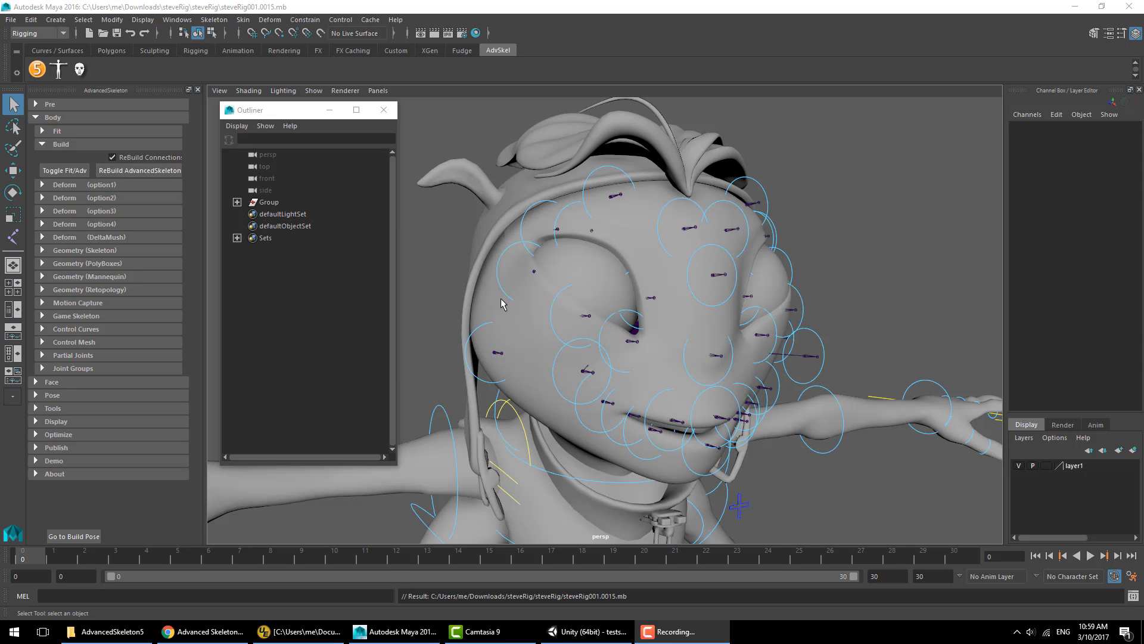
- Color the selected face controls red with the Control Curves color settings
left_click(77, 329)
scroll(149, 417, "down", 3)
left_click(153, 360)
left_click(127, 396)
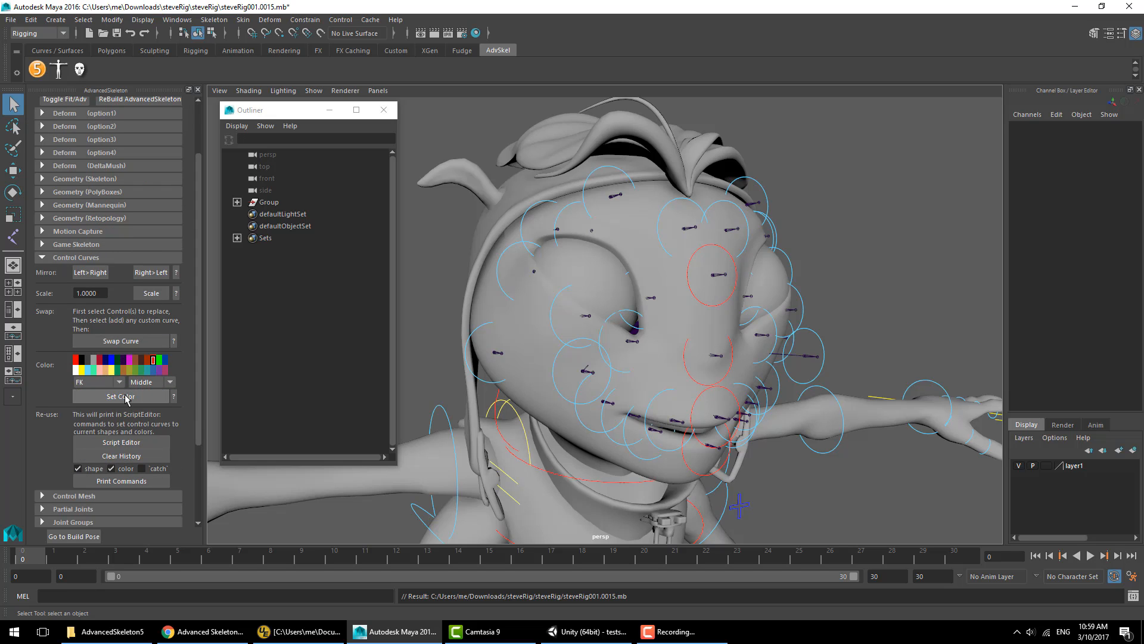
left_click(147, 383)
left_click(1019, 466)
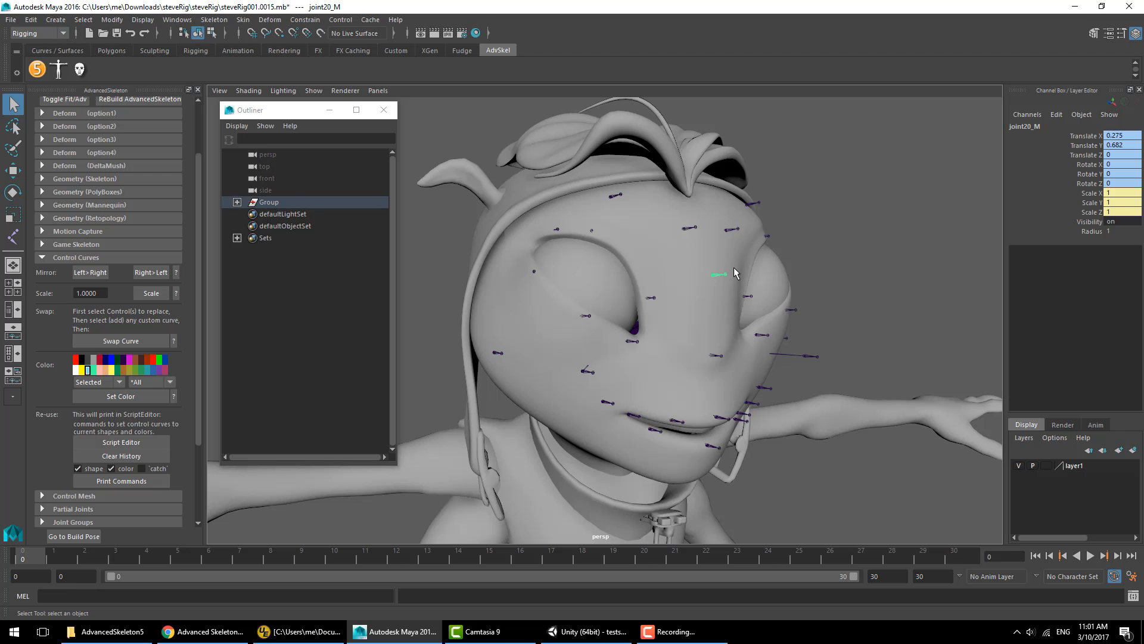
key("alt+1")
left_click(646, 305)
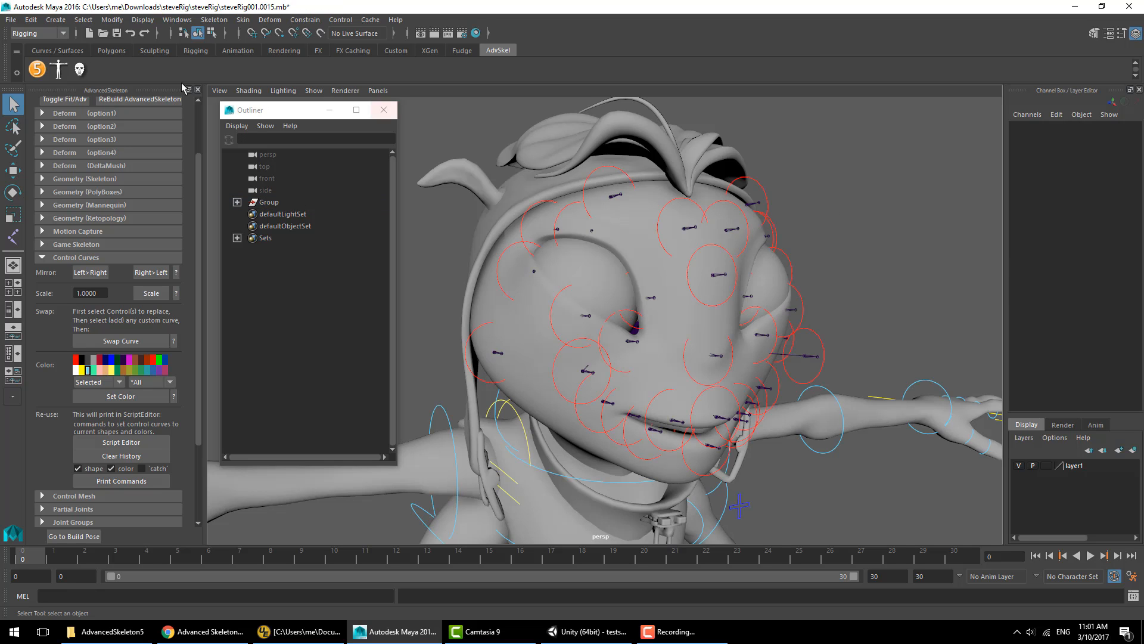
- Open the biped picker and add the control-visibility toggle hotkey, confirming the dialog
left_click(58, 69)
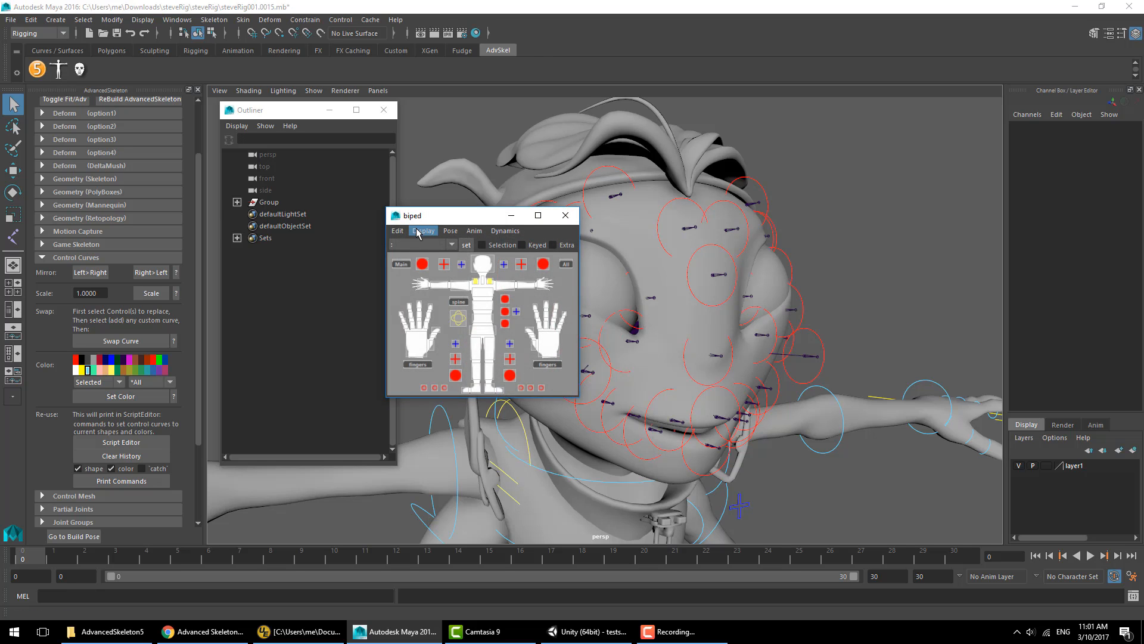
left_click(419, 233)
left_click(438, 250)
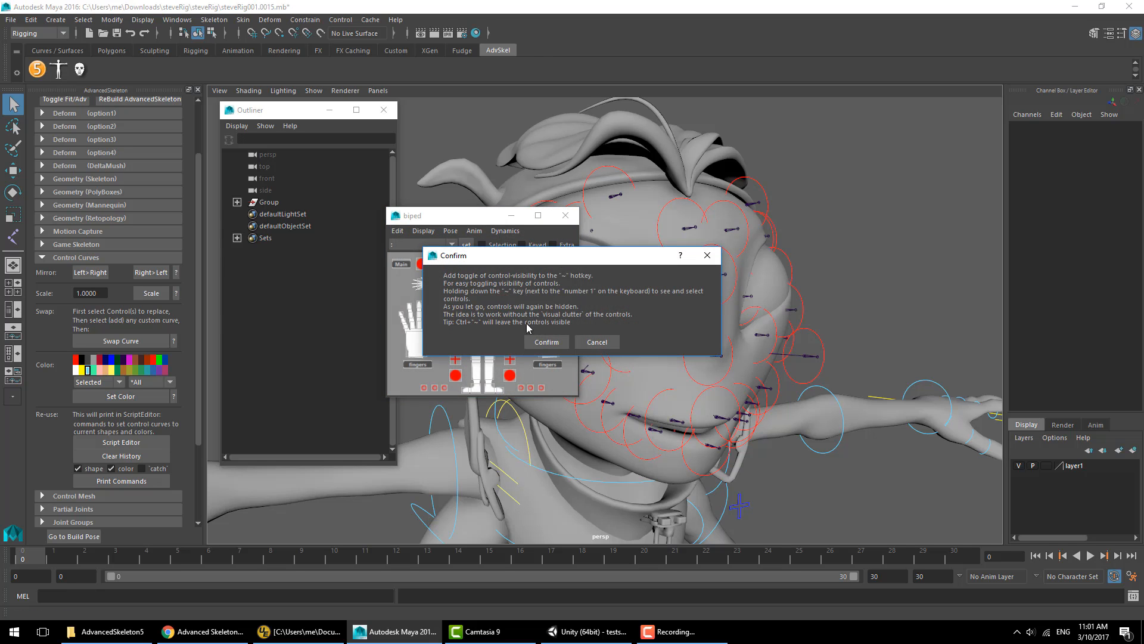
left_click(547, 342)
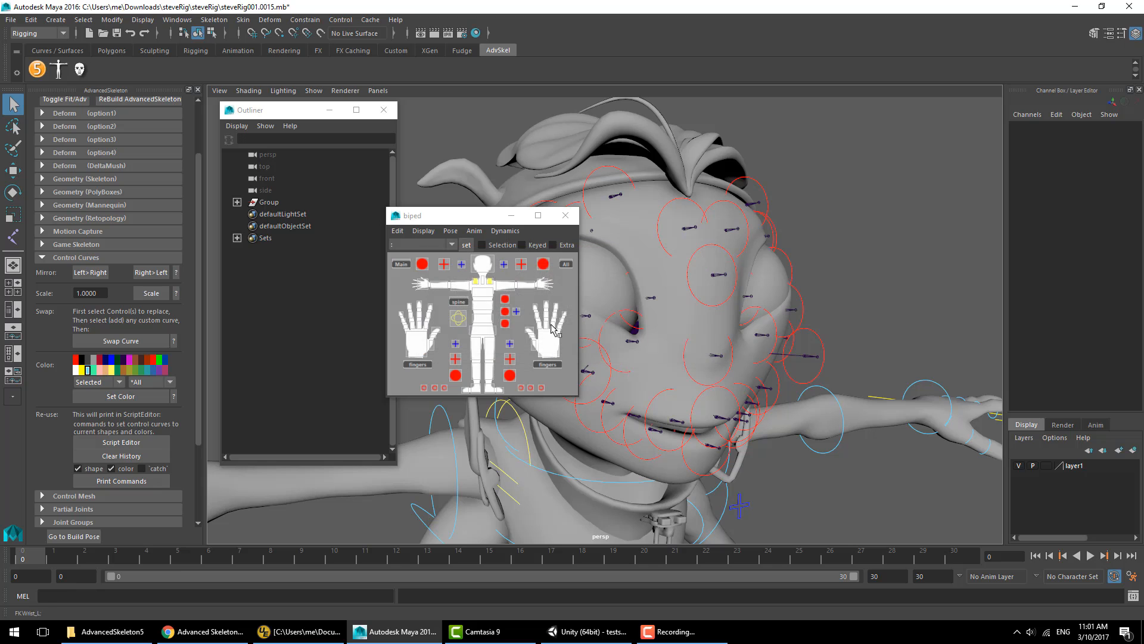
left_click(565, 215)
- Expand the Group and Main hierarchy in the outliner and toggle the controls' visibility off
left_click(237, 202)
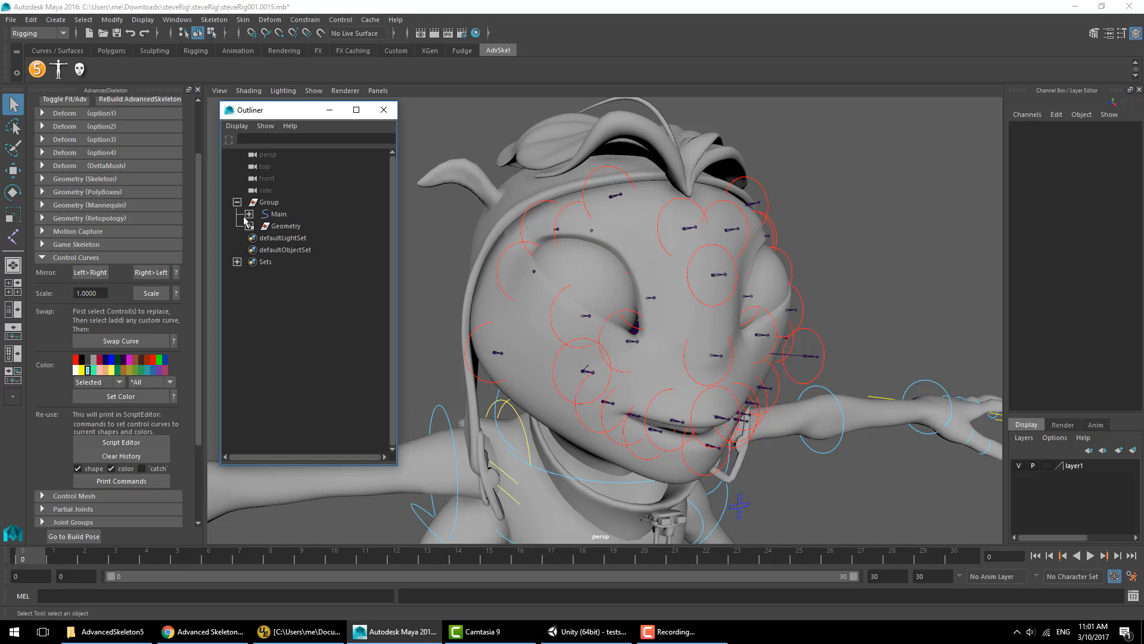
left_click(249, 214)
left_click(842, 295)
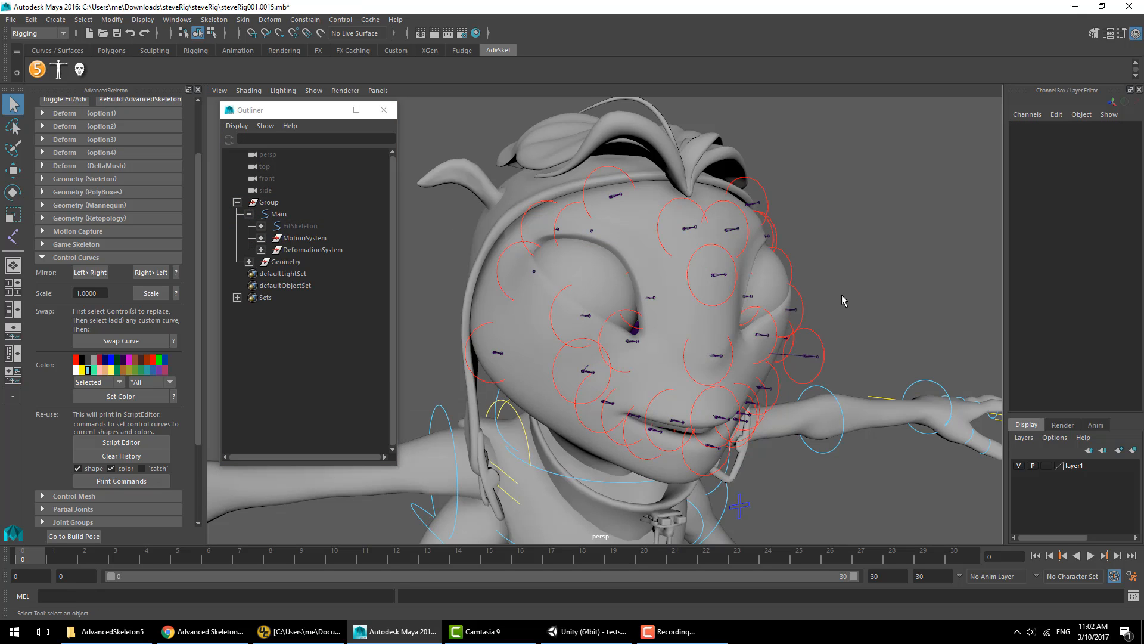
key("ctrl+z")
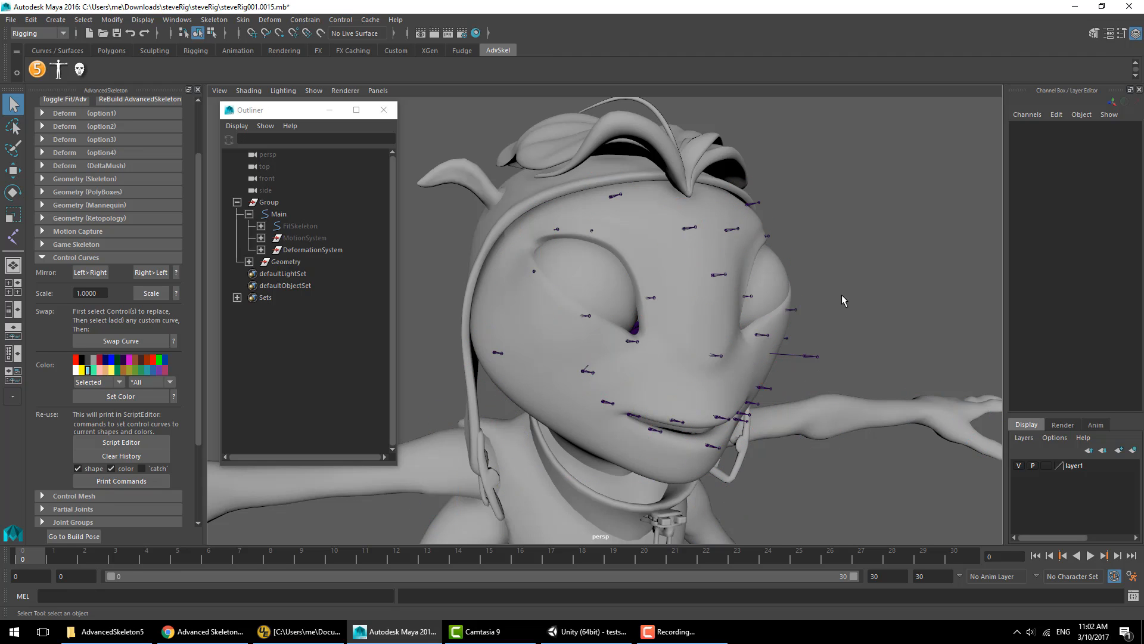
key("shift+z")
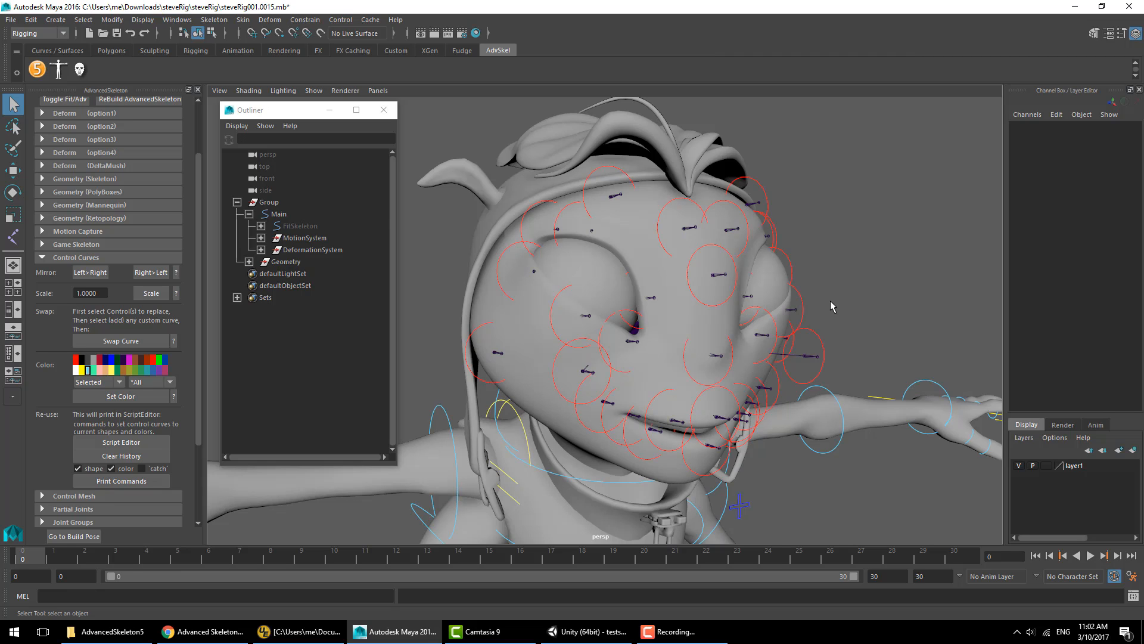
key("ctrl+z")
- Select the new face joints and the face retopology mesh, then add the joints as influences without using geometry
left_click(718, 274)
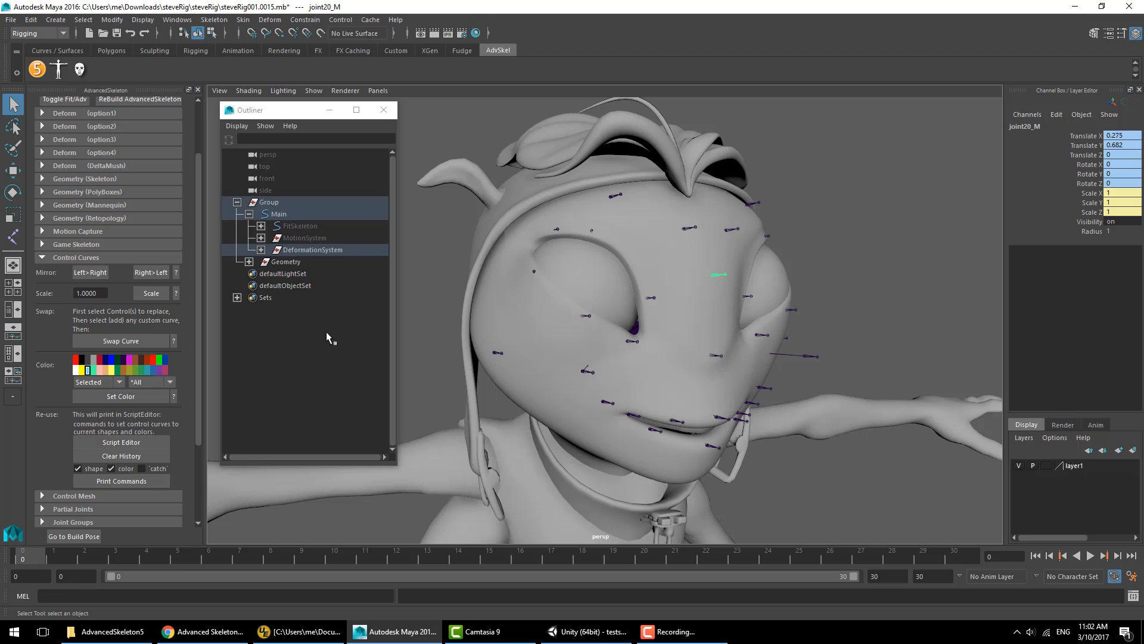
left_click_drag(395, 332, 827, 334)
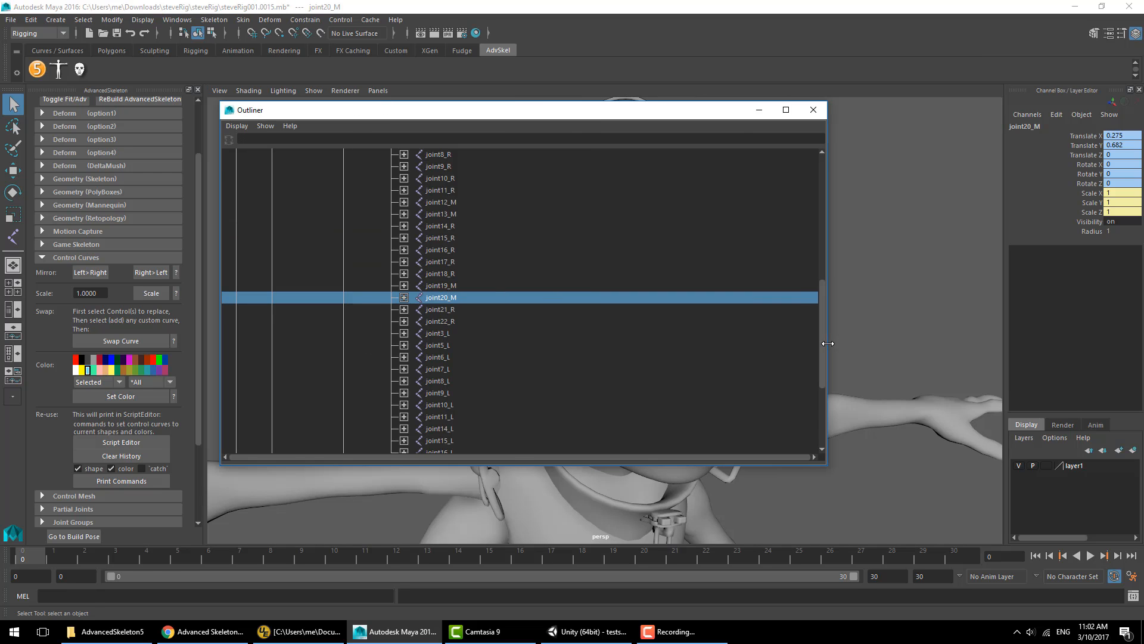
left_click(468, 392)
scroll(491, 339, "down", 15)
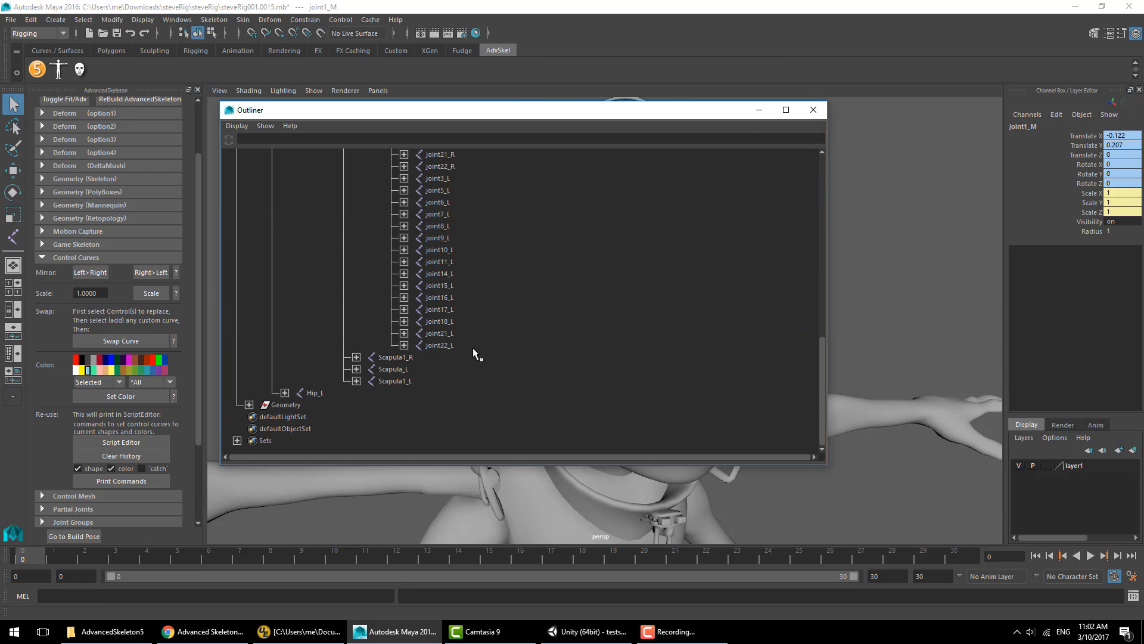
left_click(471, 346, "shift")
left_click_drag(826, 145, 421, 145)
mouse_move(699, 332)
left_mouse_down("alt")
mouse_move(615, 347)
mouse_move(629, 312)
mouse_move(694, 317)
left_mouse_up("alt")
left_click(529, 295, "shift")
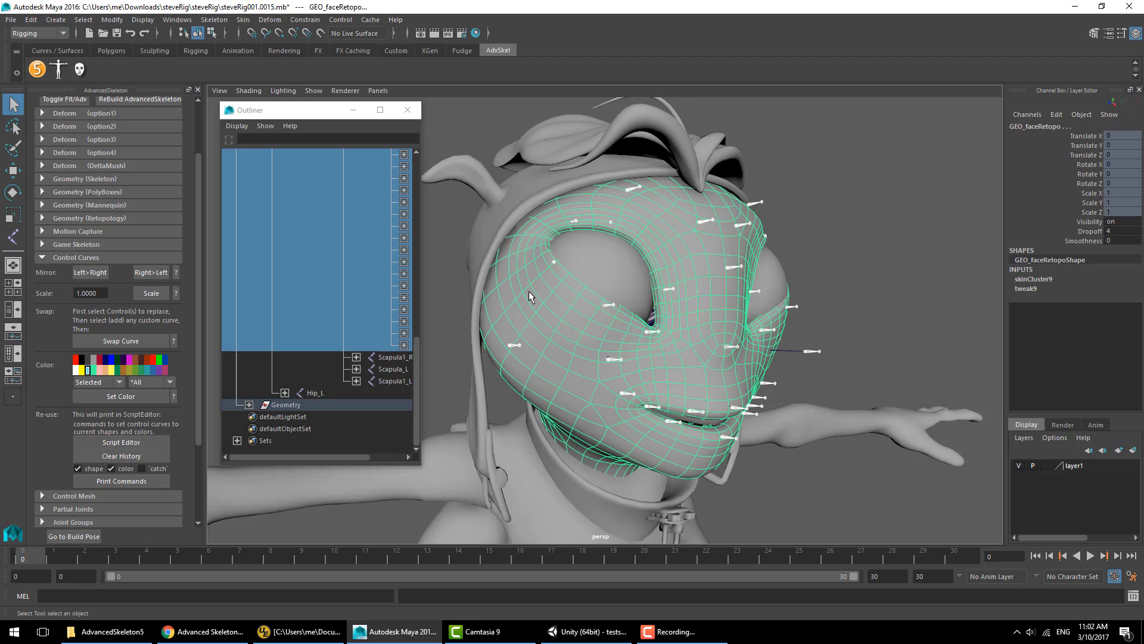
left_click(244, 20)
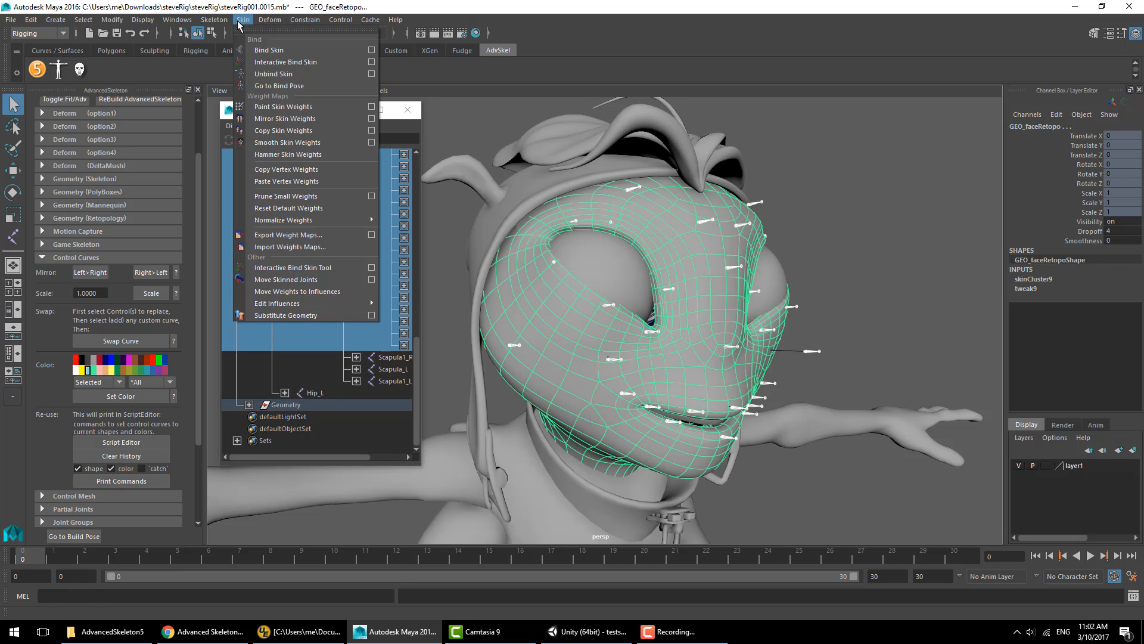
mouse_move(310, 303)
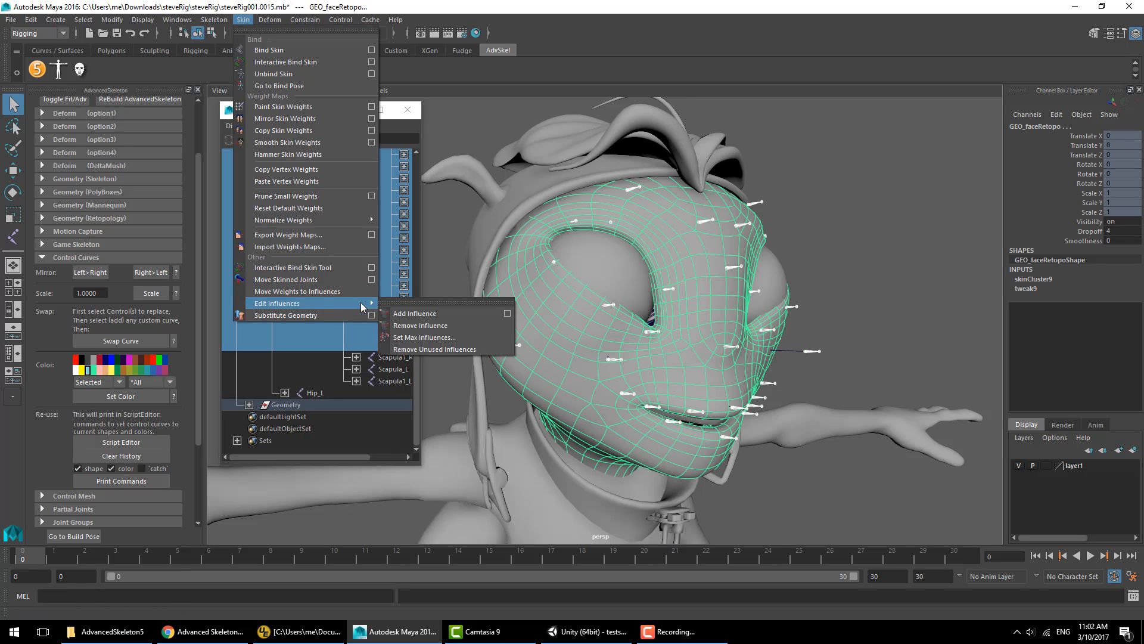
left_click(510, 316)
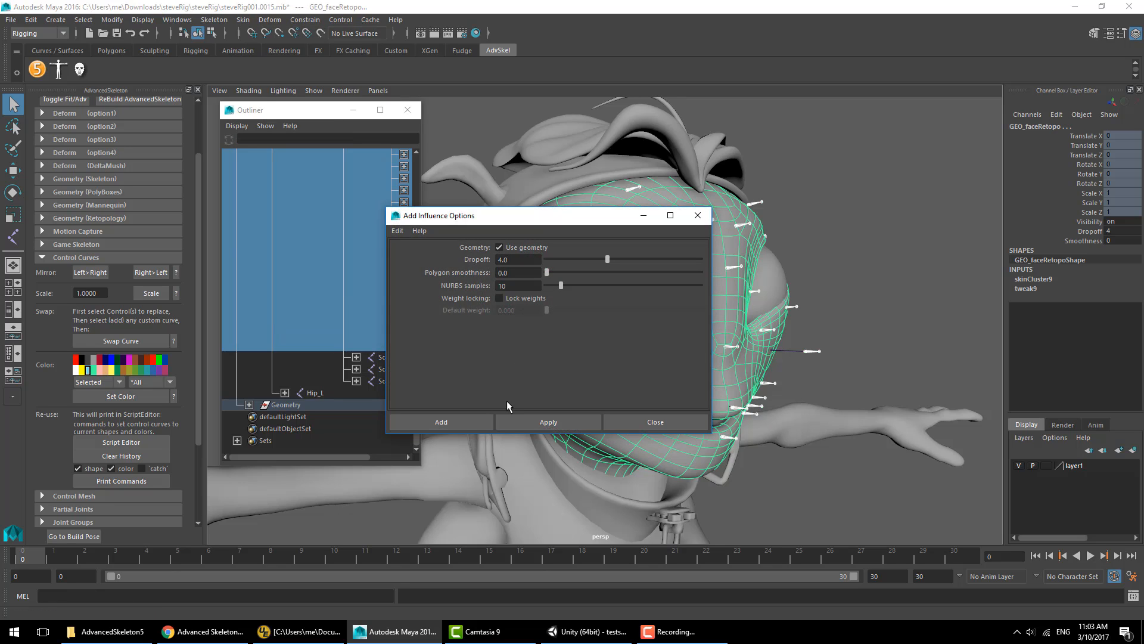
left_click(524, 246)
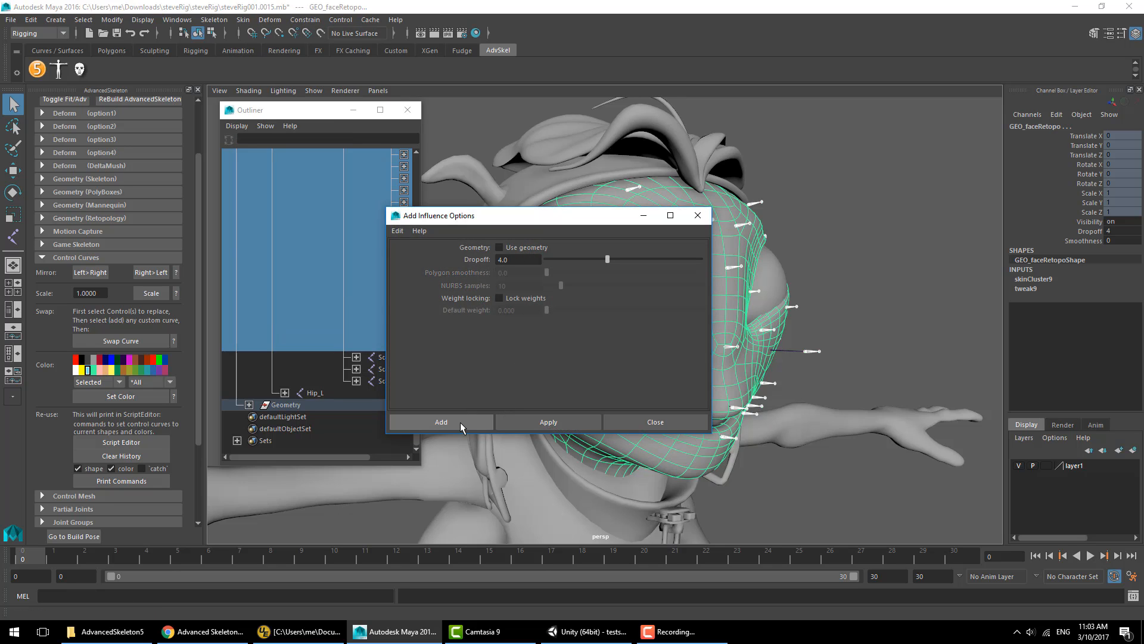
left_click(441, 422)
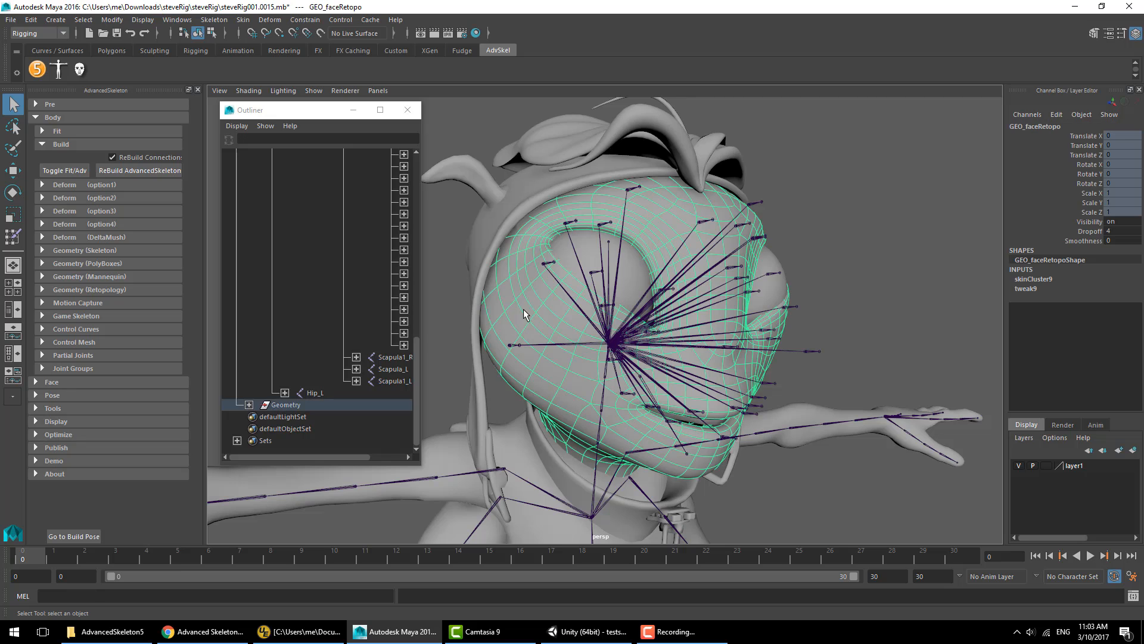
- Open the Paint Skin Weights tool and paint weights for the face joints around the mouth
left_click(257, 21)
mouse_move(246, 22)
left_click(373, 107)
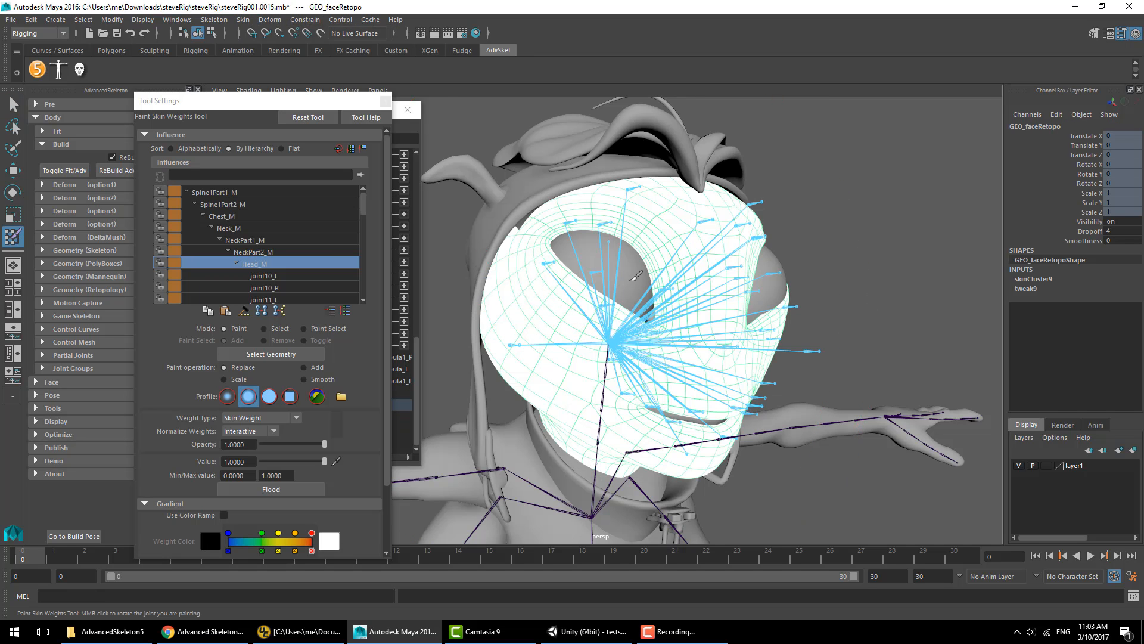
right_click_drag(677, 274, 664, 277, "alt")
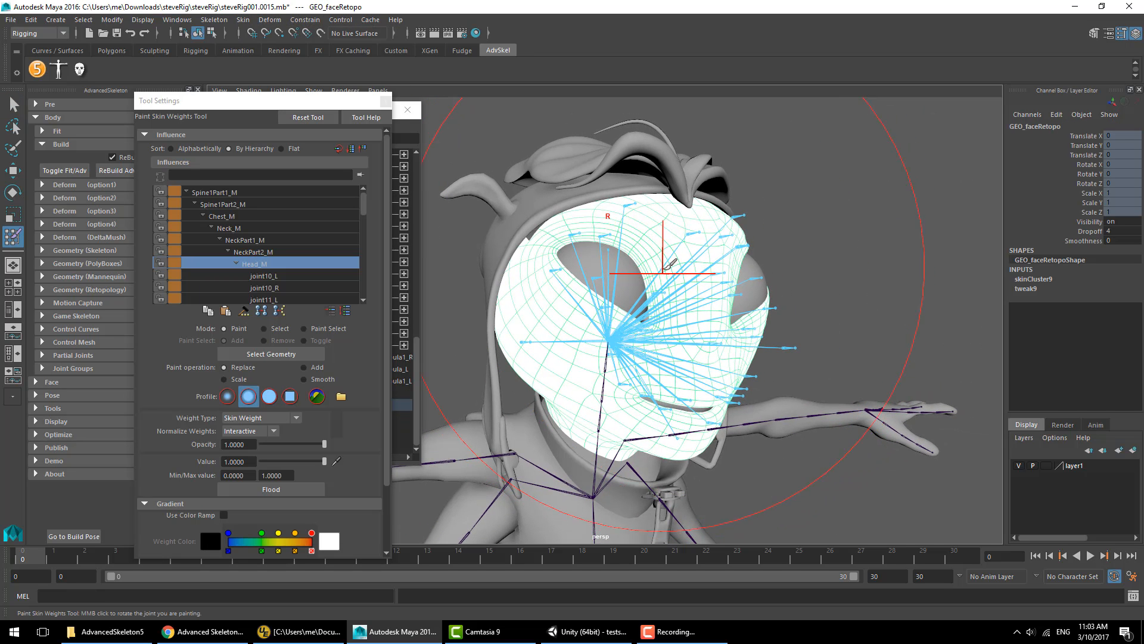
left_click(273, 274)
left_click(273, 287)
left_click(274, 297)
left_click(274, 297)
left_click_drag(539, 449, 581, 470)
left_click(276, 296)
left_click_drag(652, 444, 686, 450)
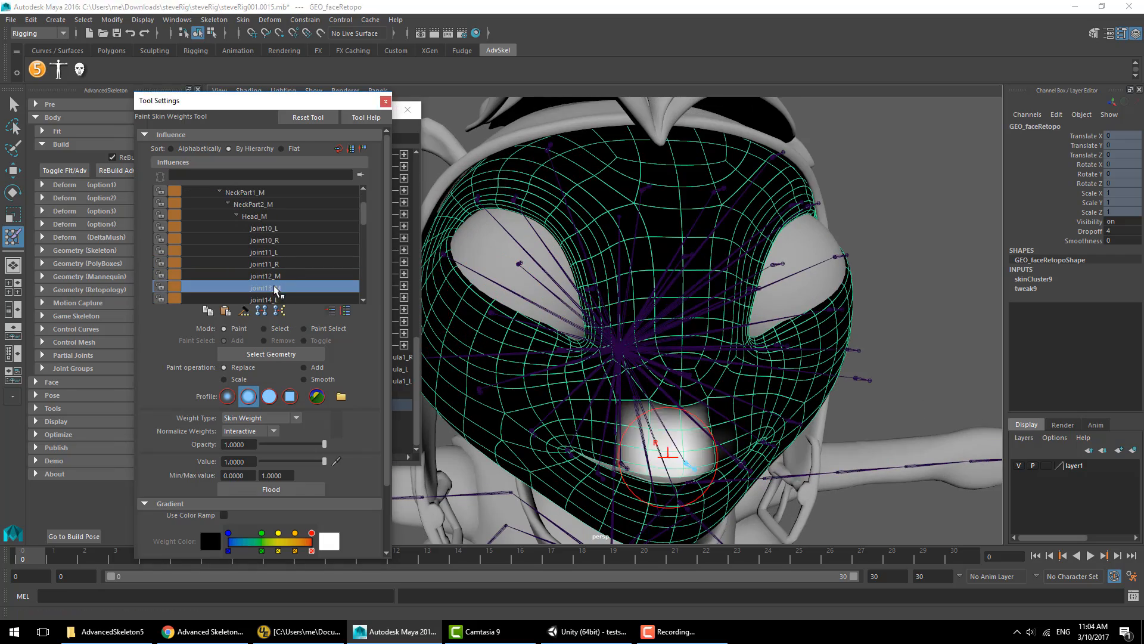
- Paint skin weights for the cheek and lip joints on the face mesh
left_click(276, 297)
left_click_drag(596, 503, 614, 486)
left_click(270, 276)
left_click_drag(480, 394, 534, 423)
left_click(270, 287)
right_click_drag(596, 357, 562, 358, "alt")
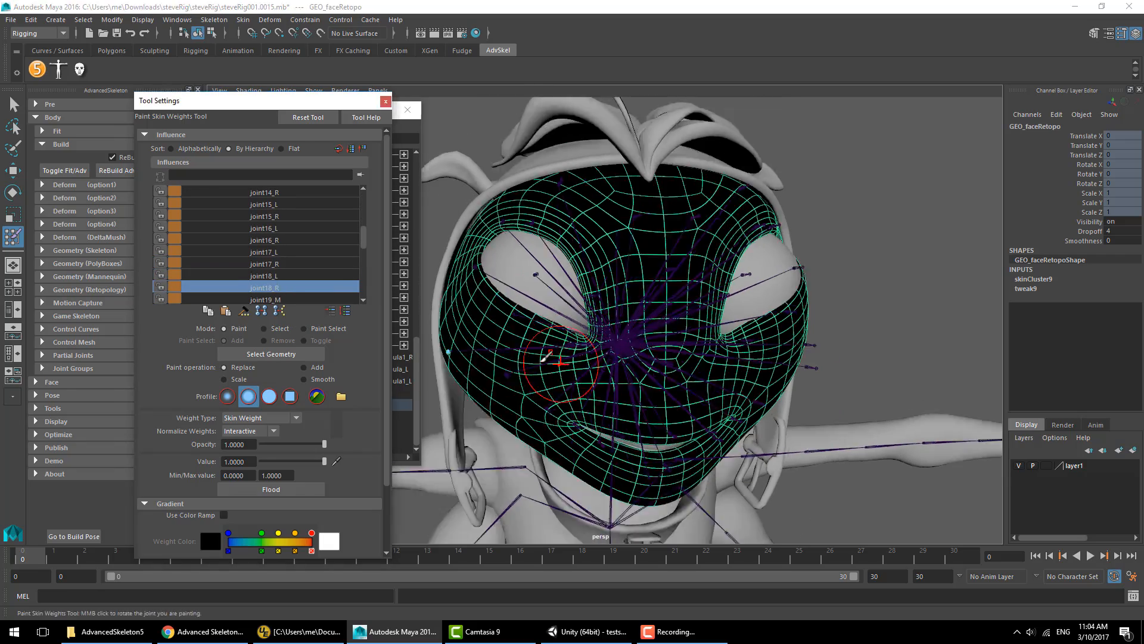
left_click_drag(562, 358, 620, 355, "alt")
left_click(265, 275)
mouse_move(706, 370)
left_mouse_down()
mouse_move(702, 347)
mouse_move(638, 283)
left_mouse_up()
left_click(265, 277)
left_click_drag(537, 418, 703, 450)
left_click(268, 287)
left_click_drag(679, 197, 683, 229)
- Paint skin weights for the joints around the eyes and brow
scroll(270, 285, "down", 2)
left_click(268, 265)
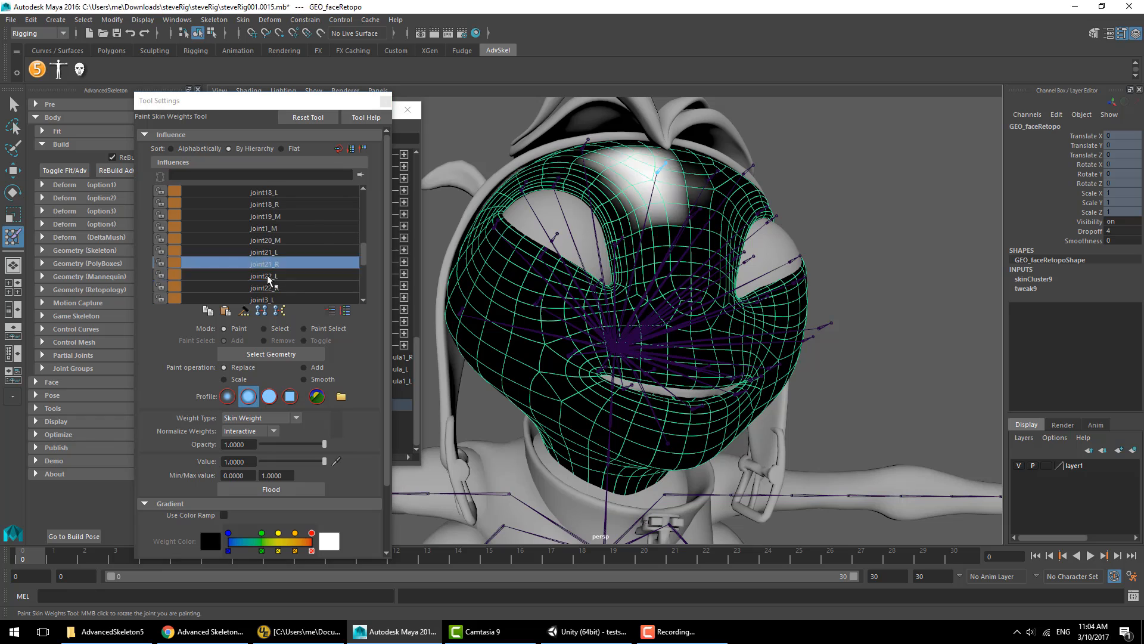
left_click(270, 286)
left_click(292, 276)
left_click(290, 288)
left_click(285, 297)
left_click_drag(515, 257, 552, 271)
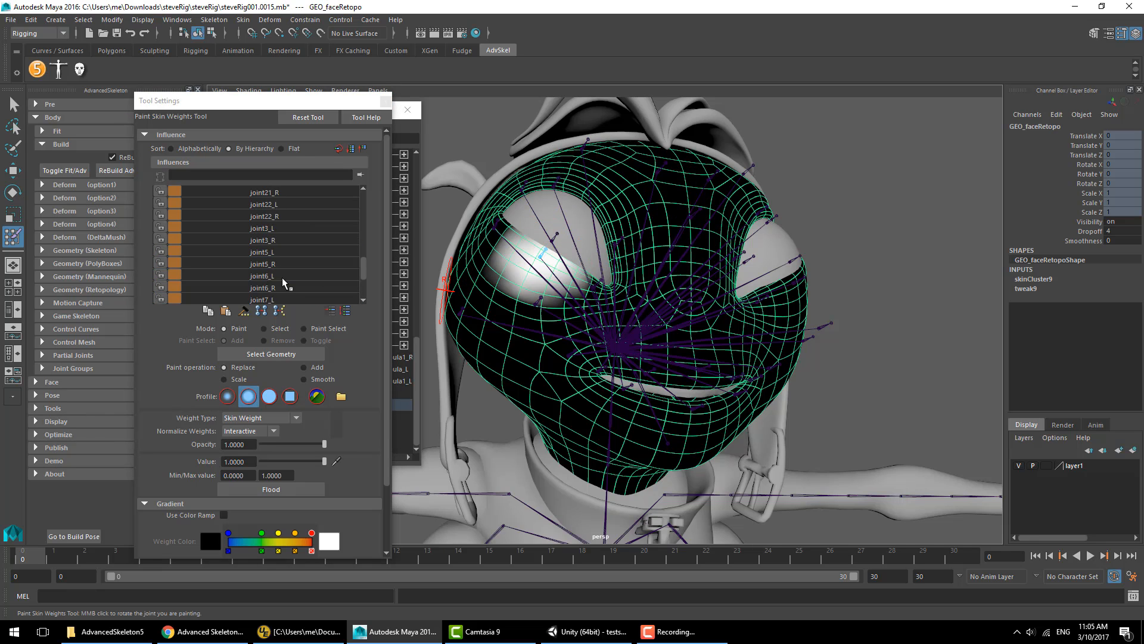
scroll(284, 282, "up", 10)
left_click(274, 264)
- Exit the paint tool and close the Tool Settings and Outliner windows
left_click(13, 106)
left_click(816, 296)
left_click(386, 101)
left_click(408, 110)
left_click(249, 91)
left_click(271, 238)
mouse_move(517, 199)
left_mouse_down("alt")
mouse_move(520, 233)
mouse_move(533, 205)
left_mouse_up("alt")
left_click(76, 329)
left_click_drag(649, 290, 629, 258, "alt")
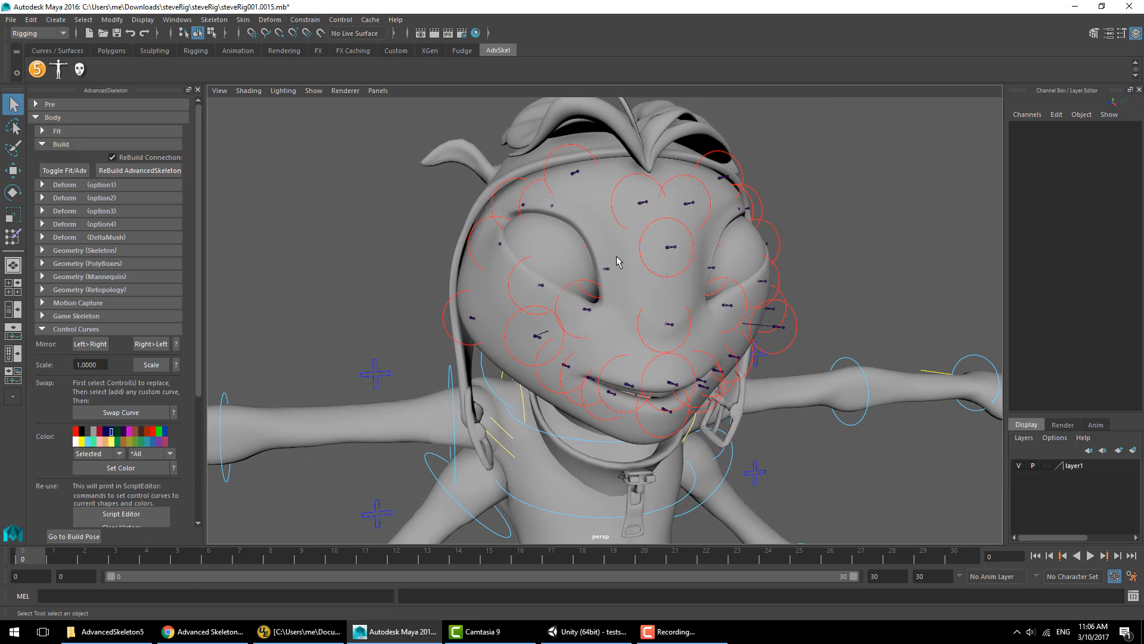
left_click(54, 25)
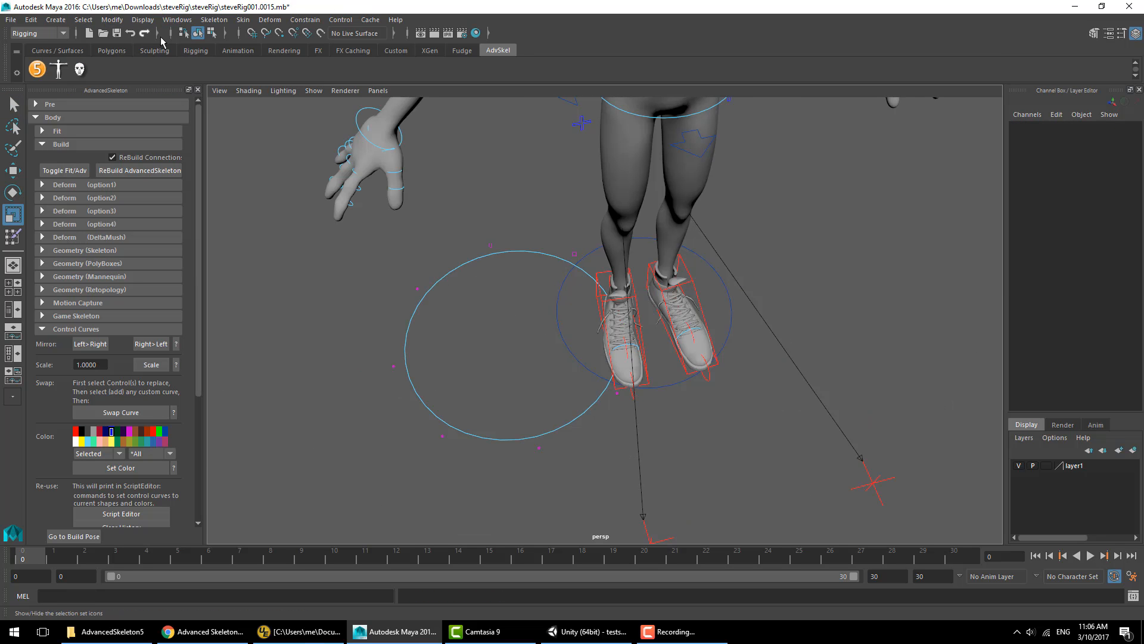
key("w")
left_click_drag(277, 321, 338, 296)
key("r")
left_click_drag(416, 360, 289, 375)
key("w")
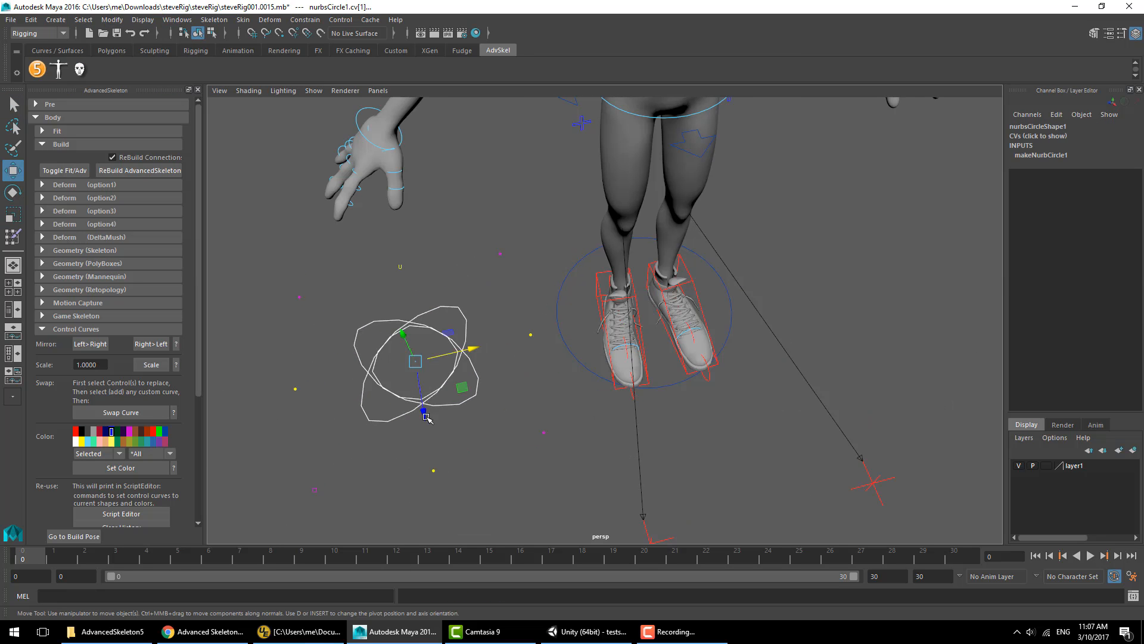
key("ctrl+z")
key("ctrl+z")
key("ctrl+z")
- Scale up the NURBS circle near the feet and adjust it into a yellow crossed-circle control
key("r")
left_click_drag(415, 360, 538, 391)
left_click(517, 352)
key("ctrl+a")
left_click(780, 302)
left_click(781, 291)
left_click(830, 303)
left_click_drag(879, 401, 945, 407)
left_click(969, 105)
left_click(643, 276)
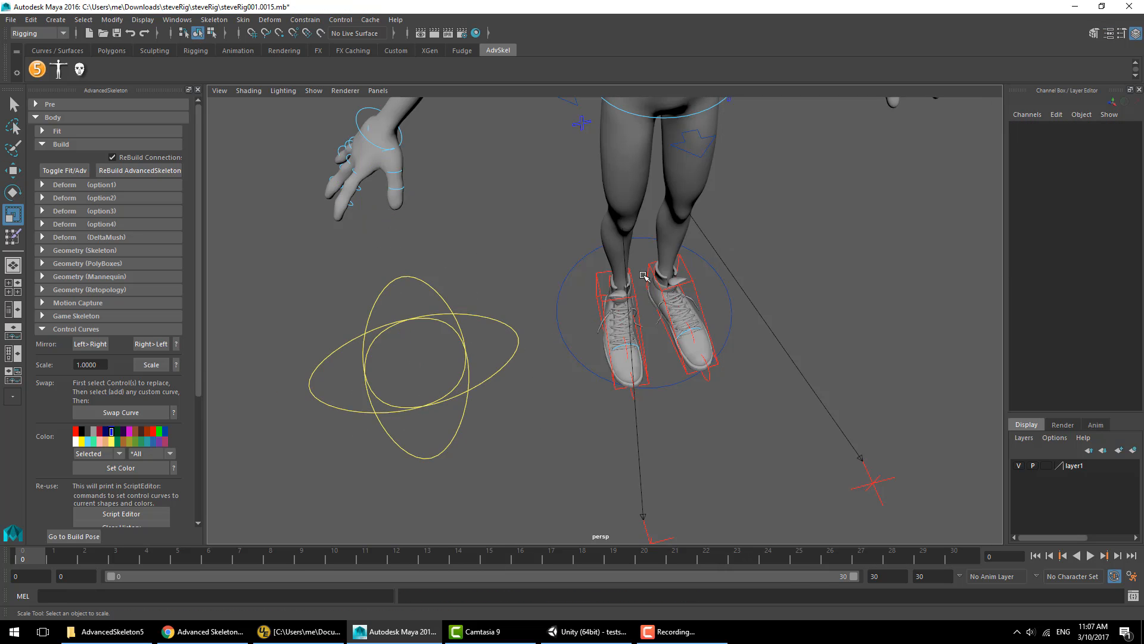
left_click_drag(559, 233, 572, 258, "alt")
right_click_drag(572, 258, 578, 332, "alt")
left_click_drag(577, 332, 590, 242, "alt")
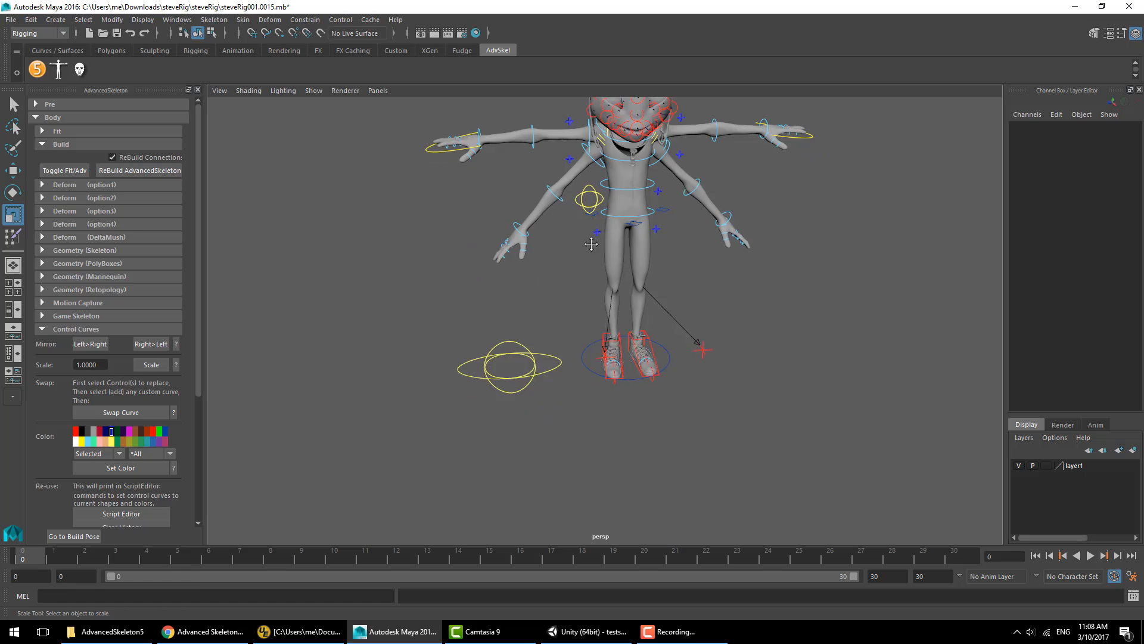
middle_click_drag(590, 242, 566, 417, "alt")
right_click_drag(567, 417, 912, 440, "alt")
middle_click_drag(602, 324, 632, 369, "alt")
left_click_drag(632, 370, 723, 366, "alt")
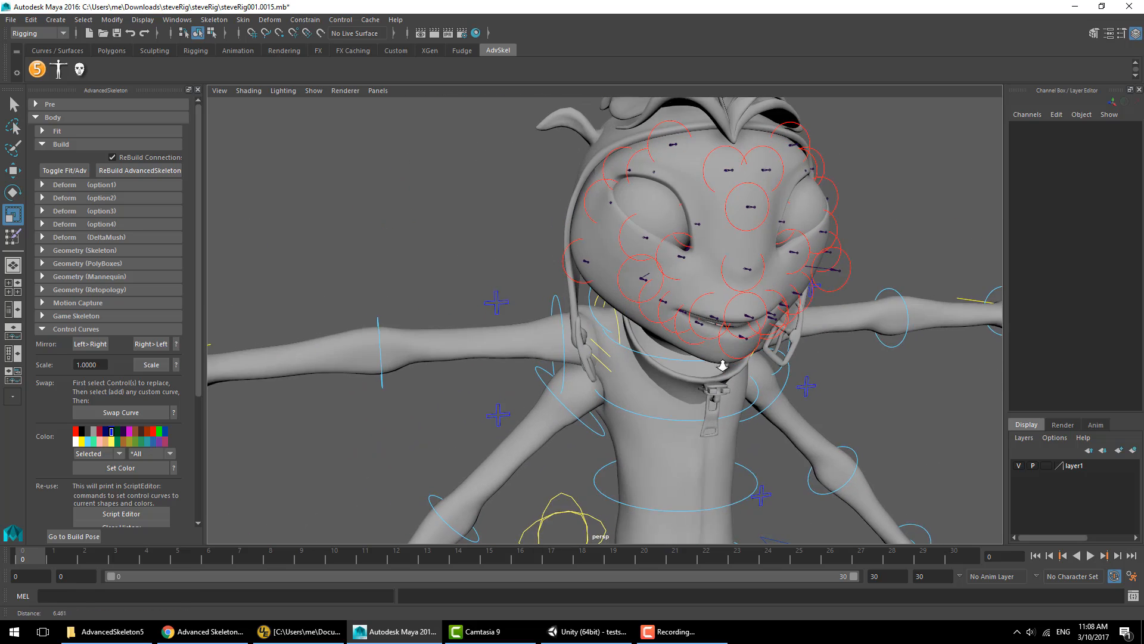
- Show only curves, select the face joint controls and the yellow crossed-circle curve, and swap the controls to that shape
middle_click_drag(723, 366, 683, 412, "alt")
right_click_drag(682, 411, 834, 323, "alt")
left_click(313, 91)
left_click(322, 122)
left_click(314, 90)
left_click(325, 136)
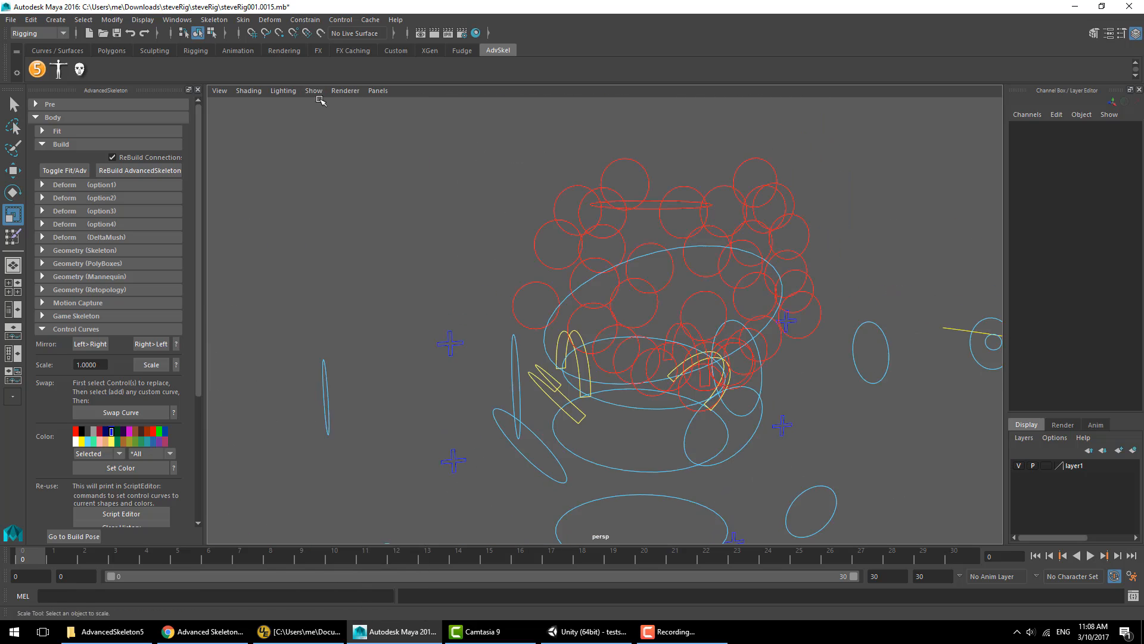
left_click_drag(820, 135, 531, 260)
key("q")
right_click_drag(655, 298, 524, 358, "alt")
left_click(479, 475, "shift")
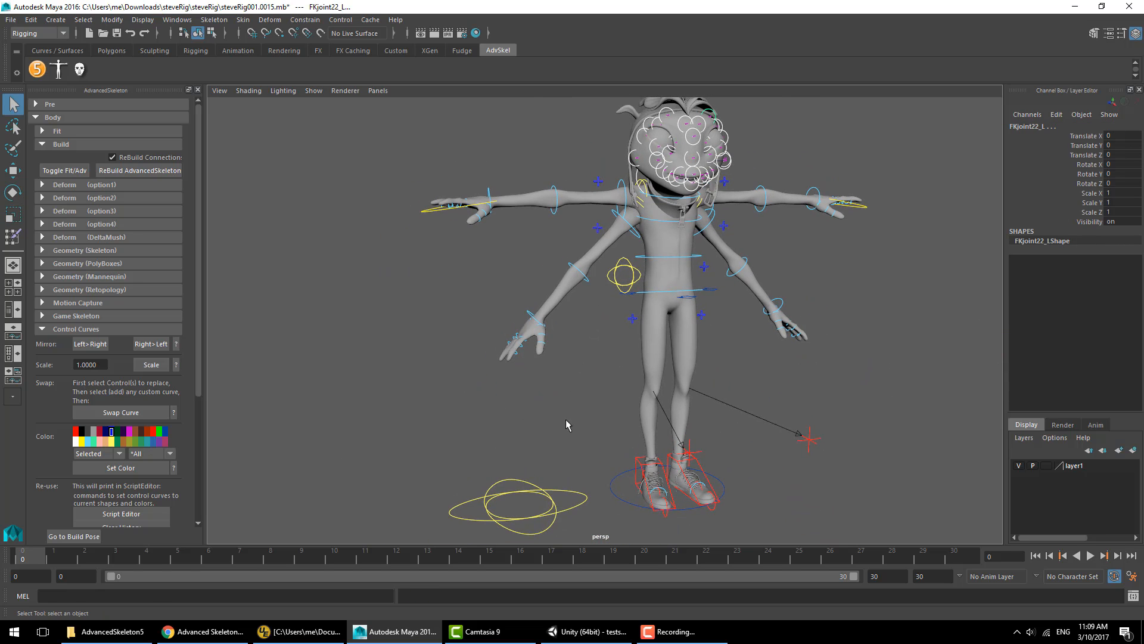
left_click_drag(561, 445, 515, 517)
left_click(121, 412)
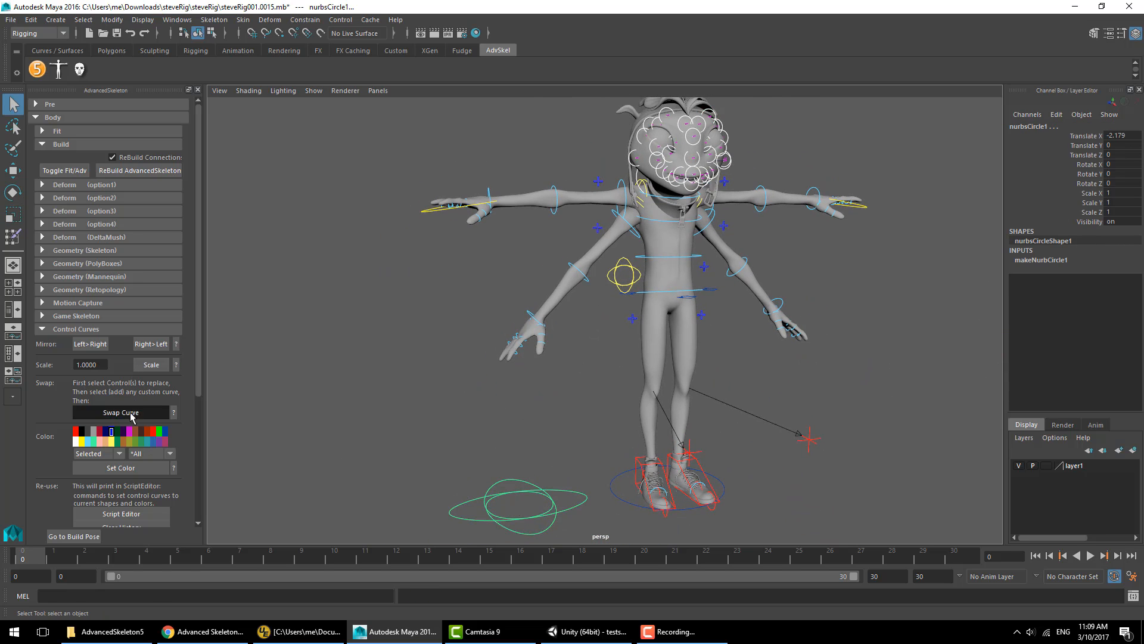
- Select the swapped face control curves' CVs and scale them down to fit the face
left_click(212, 33)
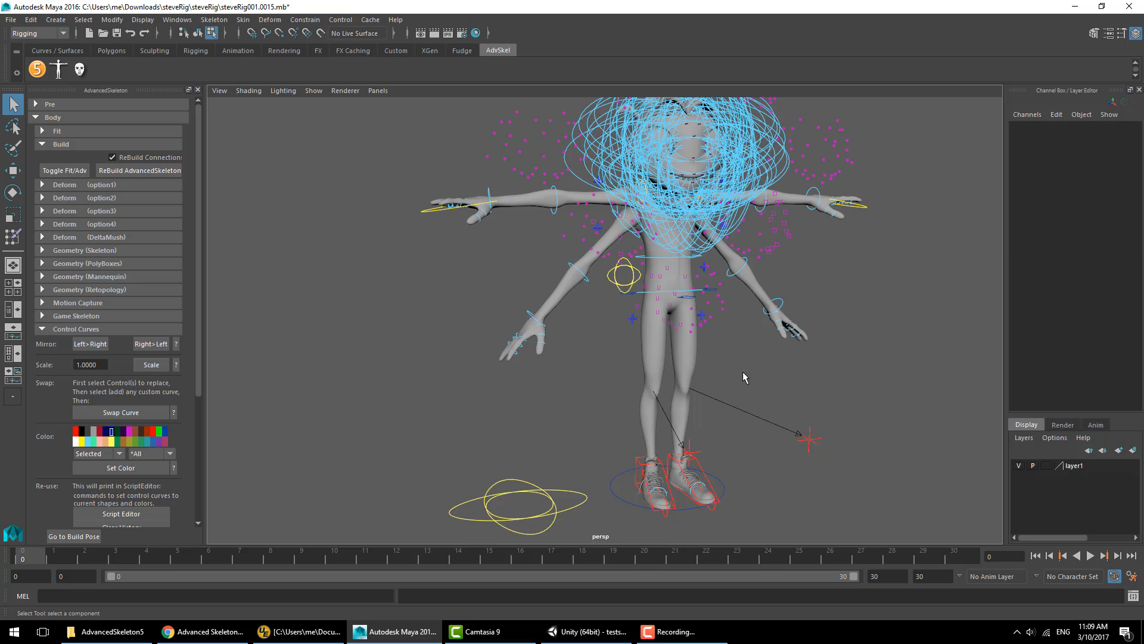
scroll(742, 370, "down", 5)
left_click_drag(826, 437, 497, 177)
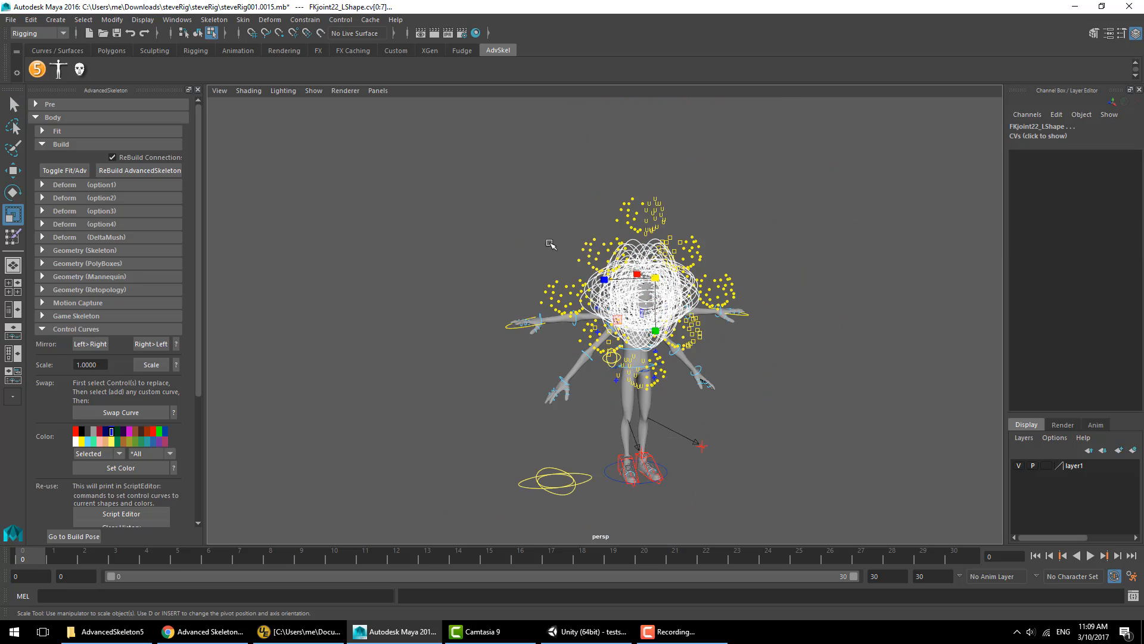
scroll(495, 248, "up", 4)
key("r")
middle_click_drag(494, 248, 381, 251)
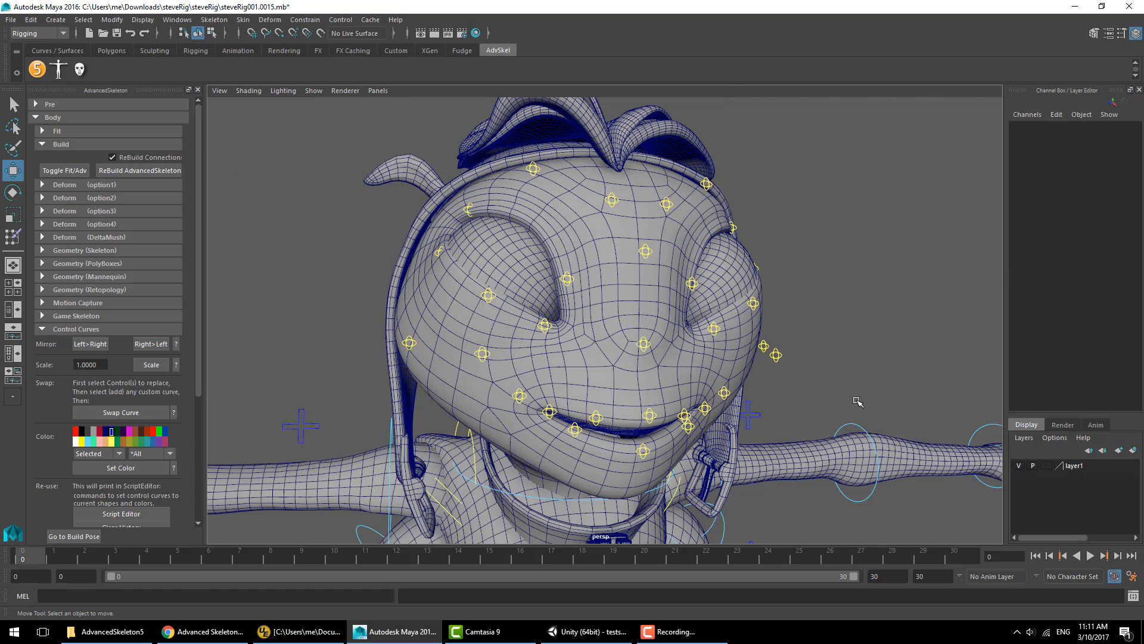
left_click(535, 169)
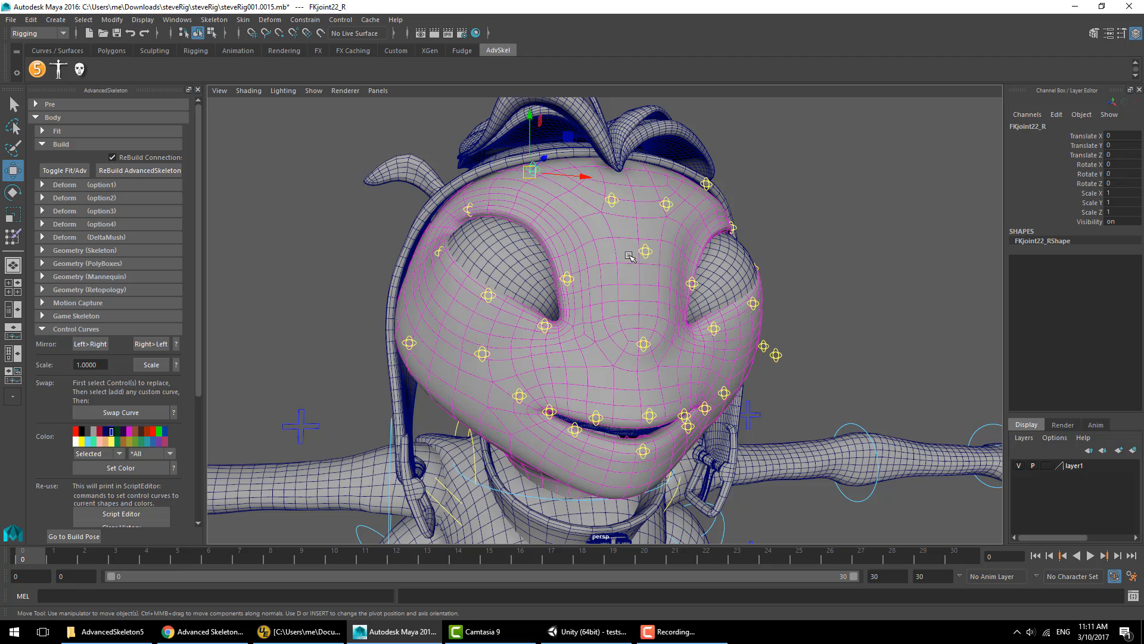
middle_click_drag(632, 255, 603, 264)
key("ctrl+z")
- Move and rotate the brow and eye-area face controls into a squint pose
left_click(615, 199)
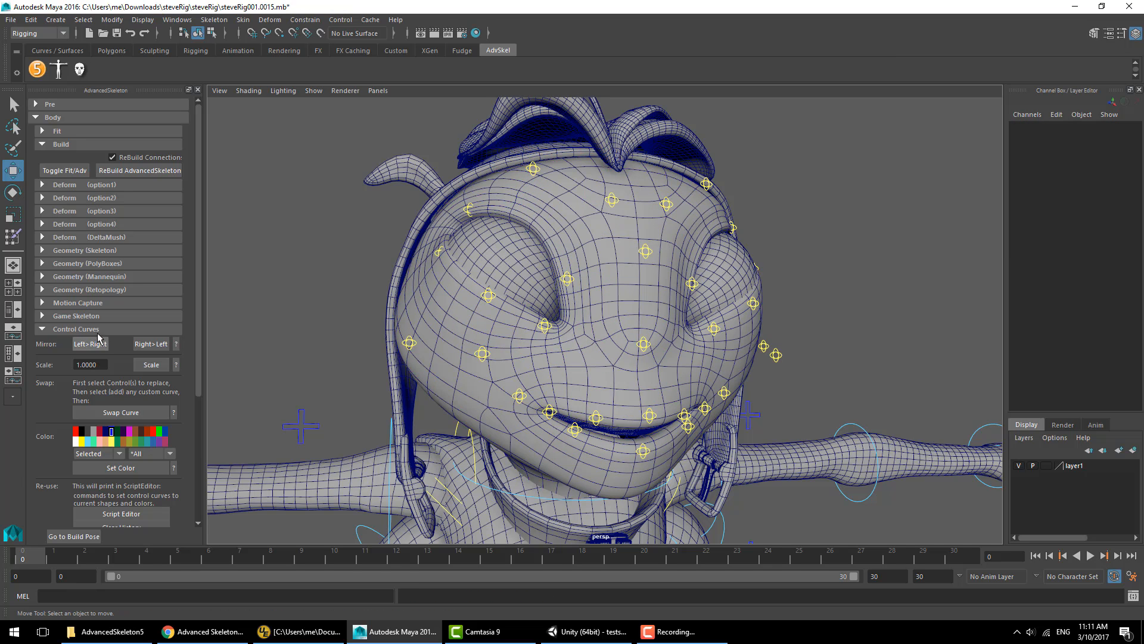
left_click(90, 329)
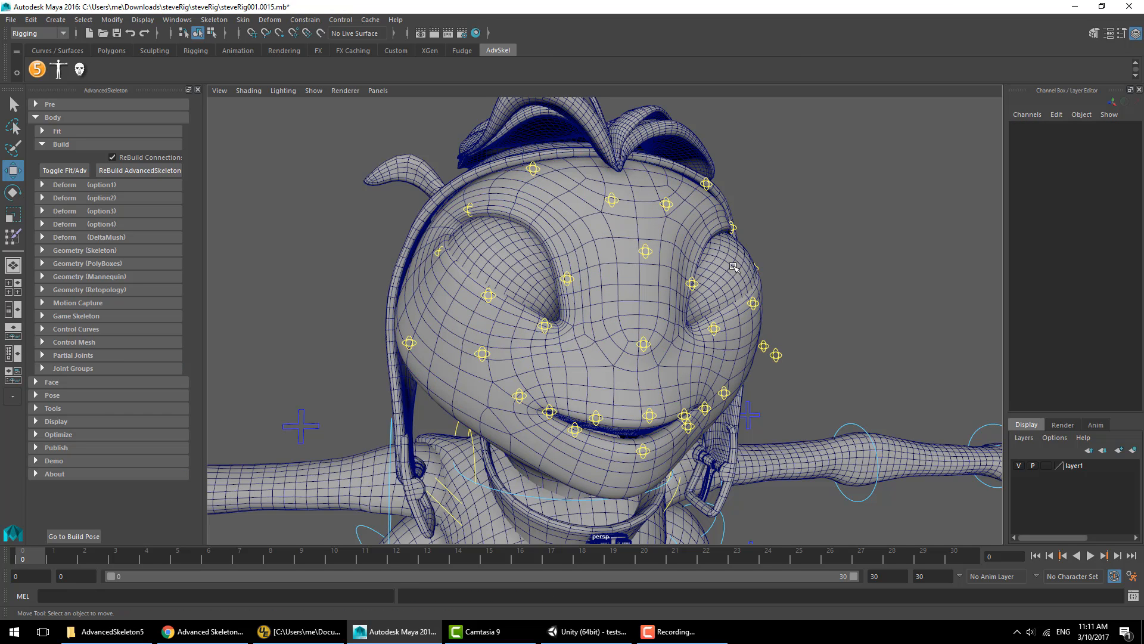
left_click(52, 395)
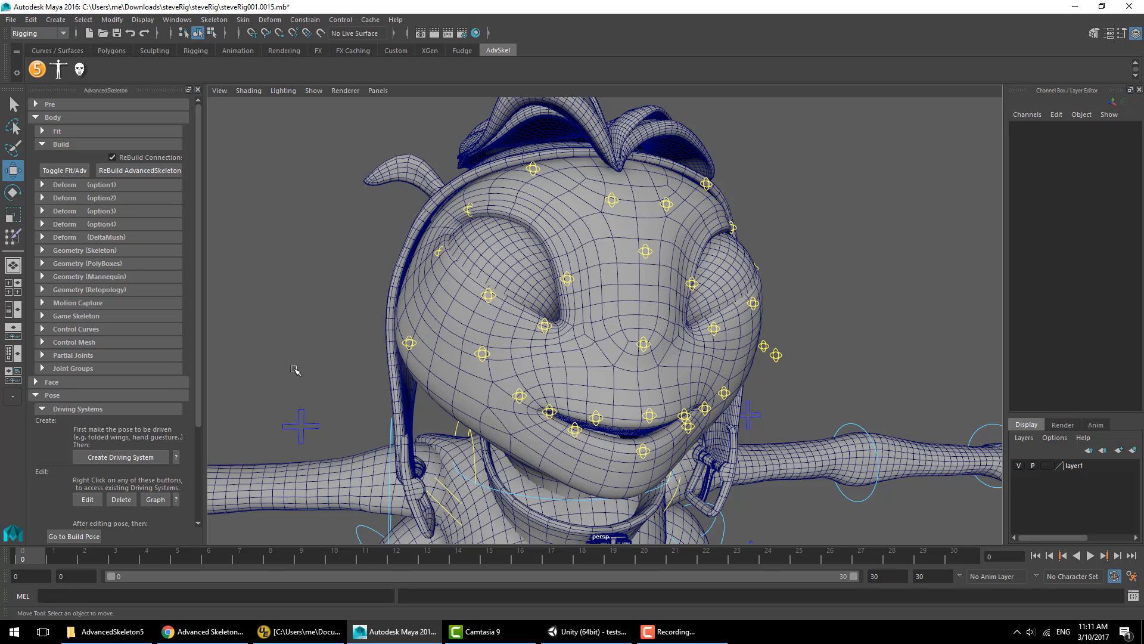
left_click(77, 409)
left_click(78, 409)
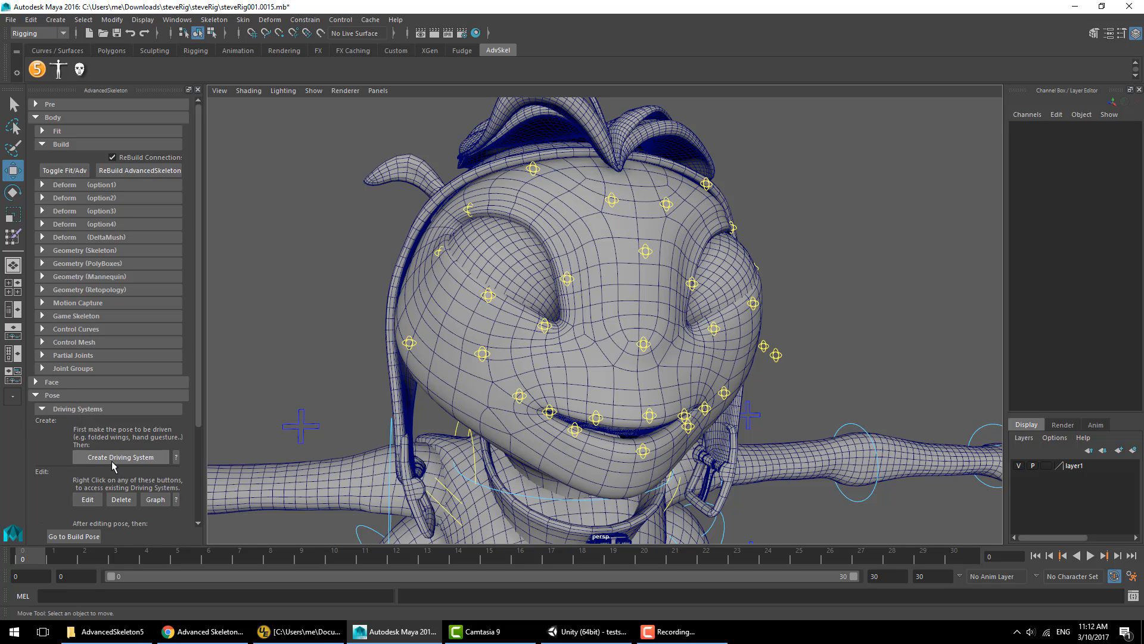
left_click(488, 295)
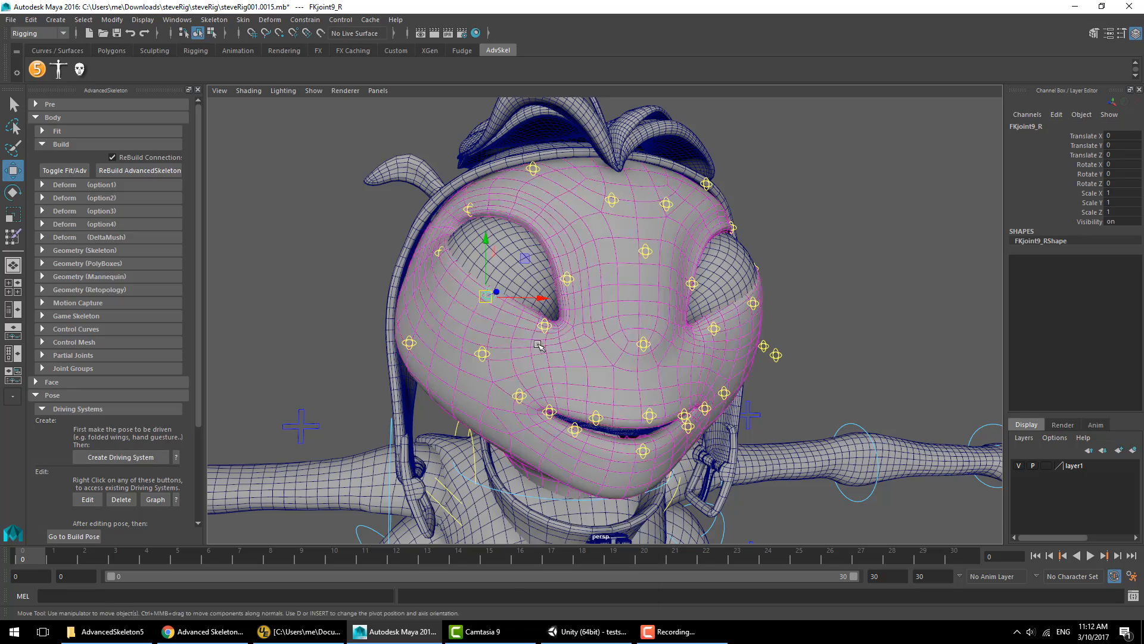
left_click(544, 325)
left_click_drag(572, 334, 632, 322, "alt")
left_click(473, 271)
key("e")
left_click_drag(528, 238, 632, 244)
left_click(469, 213)
key("w")
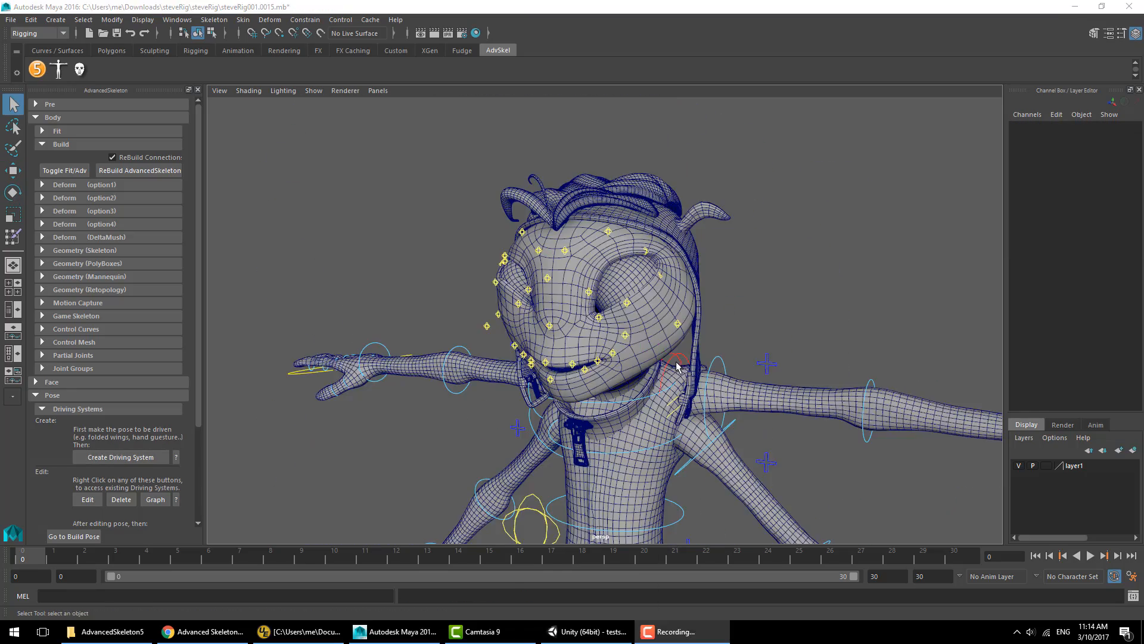
- Move the cheek controls under the eyes upward to complete the squint pose
left_click_drag(569, 341, 703, 352, "alt")
middle_click_drag(704, 352, 720, 349, "alt")
left_click_drag(720, 349, 710, 340, "alt")
right_click_drag(711, 341, 834, 370, "alt")
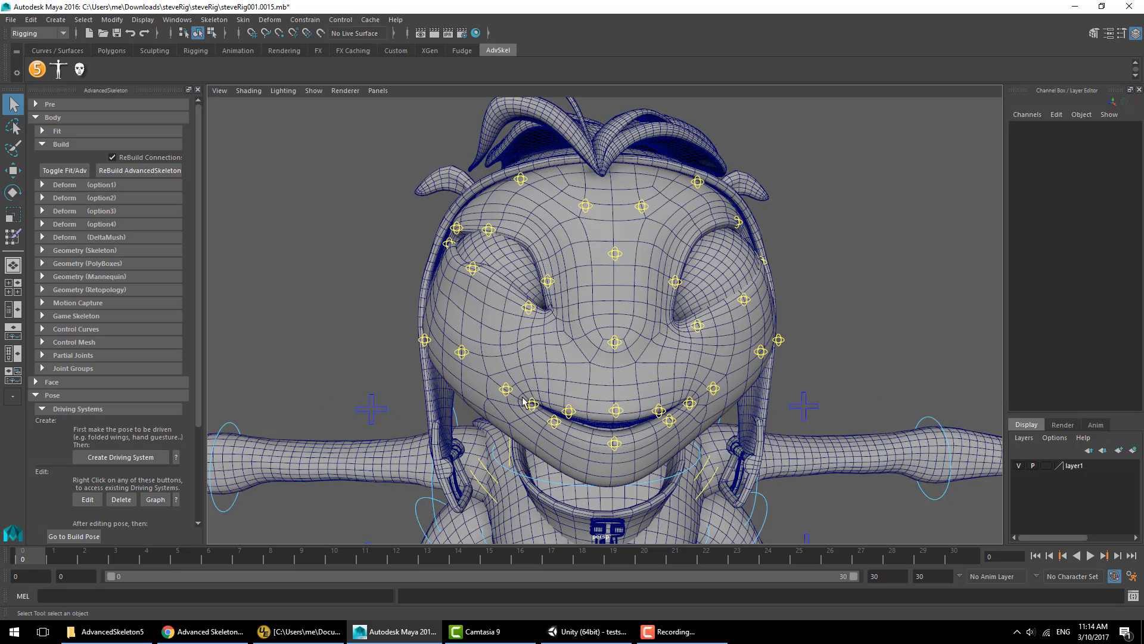
left_click(506, 391)
key("w")
left_click_drag(506, 389, 498, 375)
left_click(631, 376)
mouse_move(632, 376)
left_mouse_down("alt")
mouse_move(579, 383)
mouse_move(623, 382)
left_mouse_up("alt")
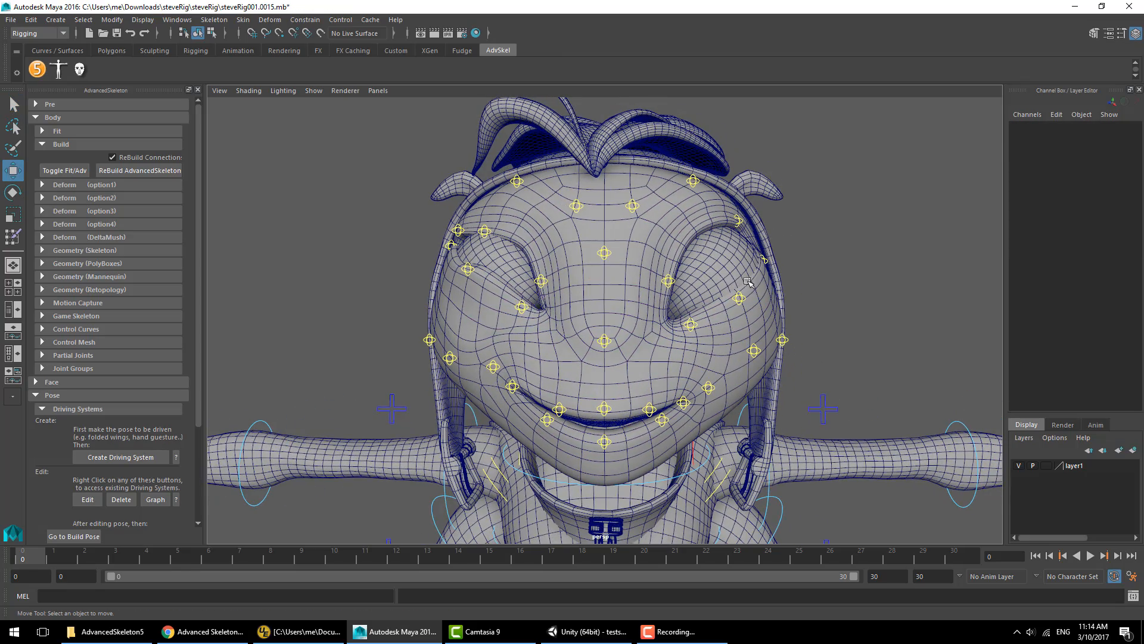
- Create a mirrored driving system with attribute name squint and control name faceCtr
left_click(120, 456)
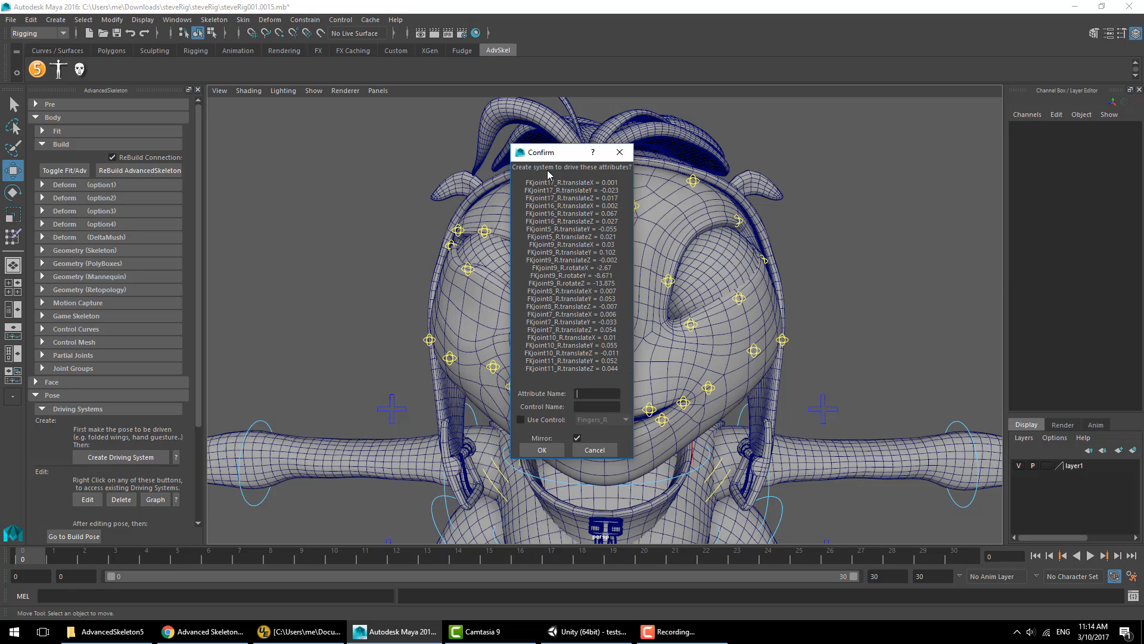
left_click_drag(560, 154, 567, 165)
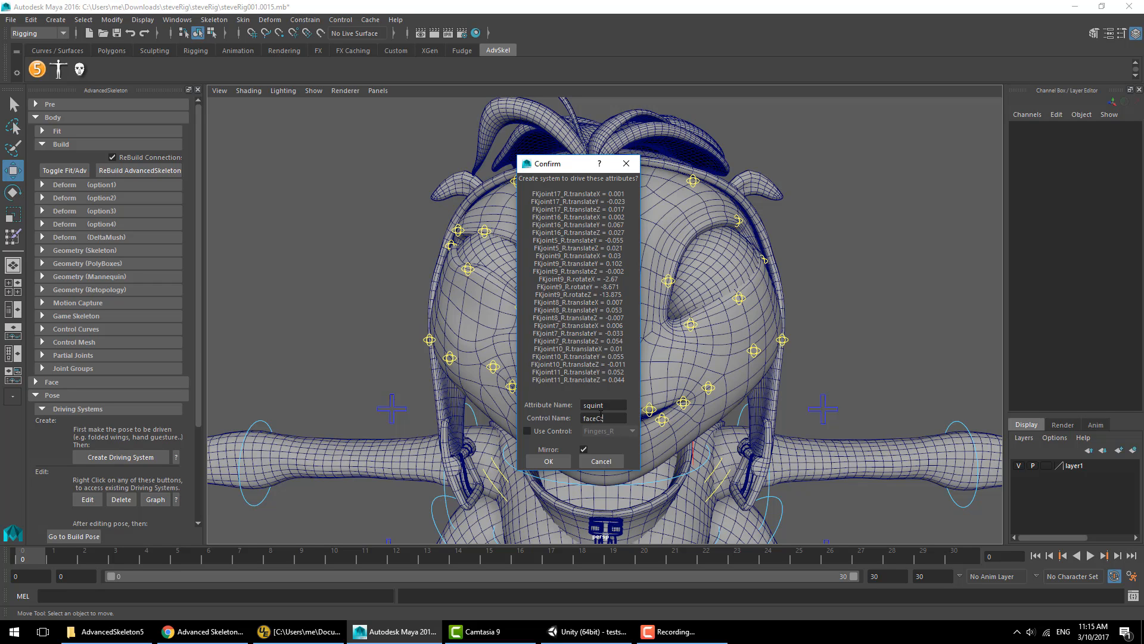
left_click(554, 462)
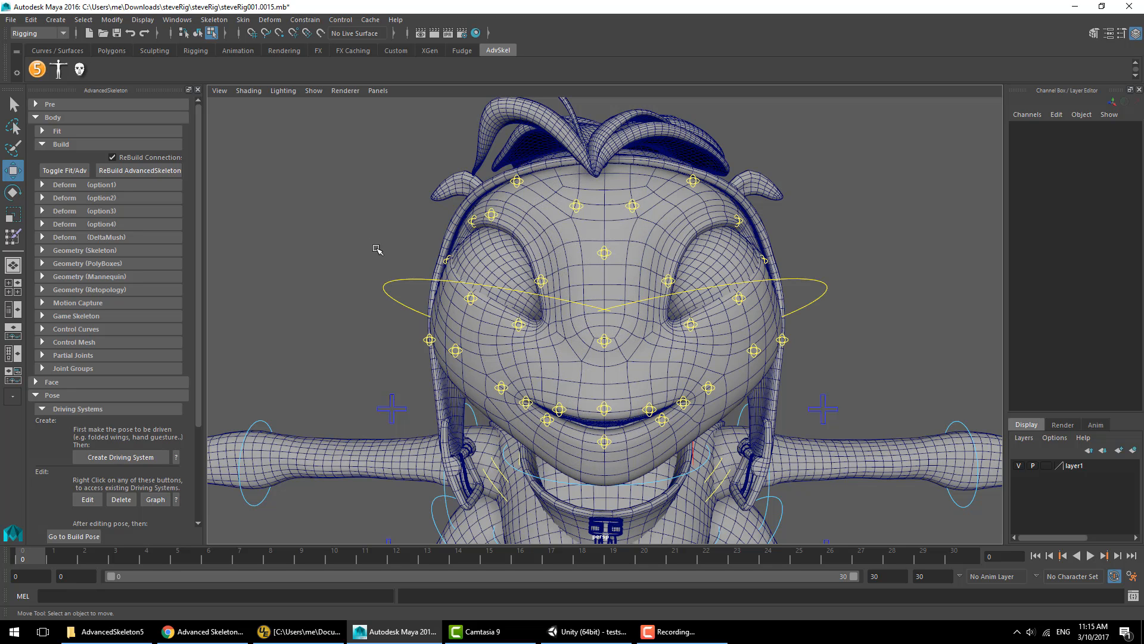
- Move the new faceCtr control curves' CVs up above the character's head
scroll(824, 303, "down", 5)
left_click_drag(788, 192, 470, 361)
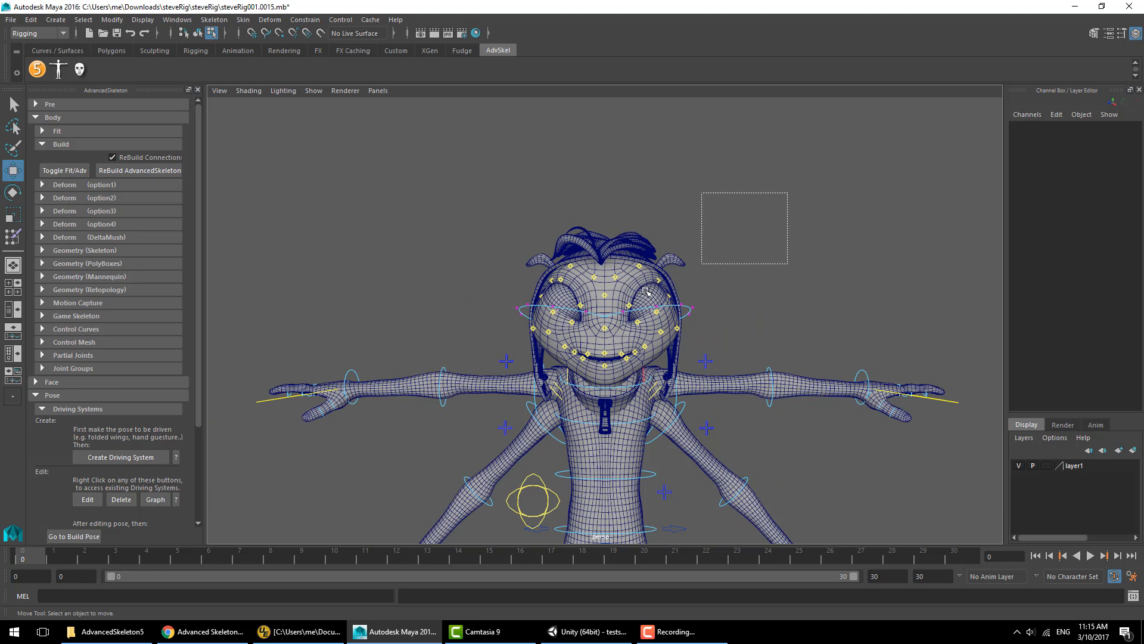
left_click_drag(603, 264, 621, 150)
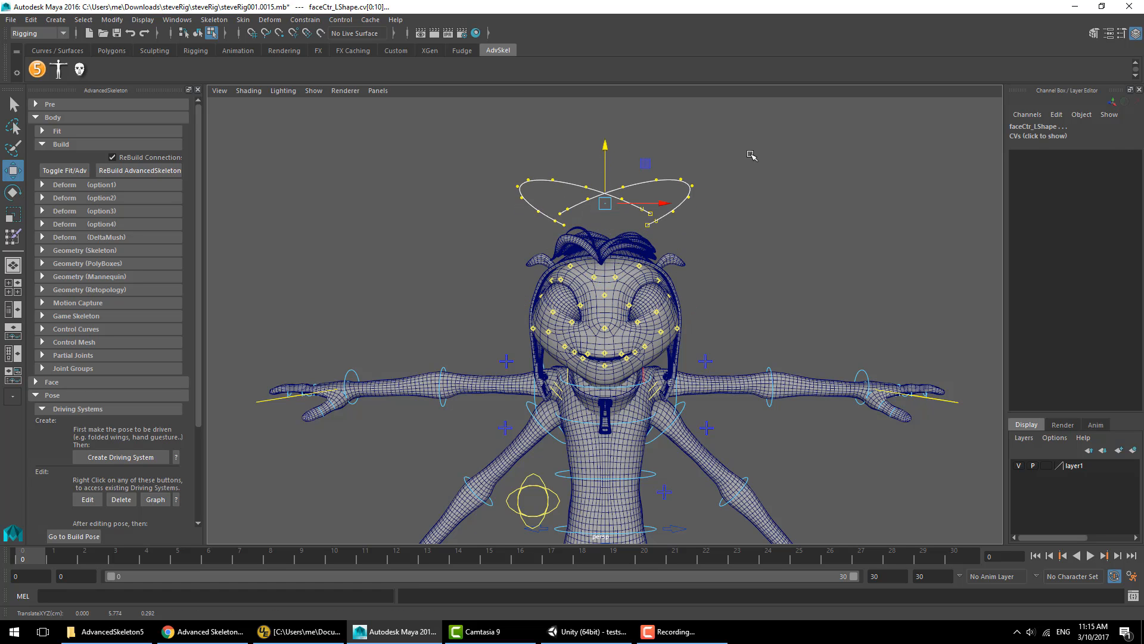
left_click(751, 153)
- Test the Squint attribute on the faceCtr controls by scrubbing its value and undoing each change
left_click(198, 33)
scroll(519, 222, "up", 4)
scroll(519, 222, "up", 2)
left_click_drag(551, 234, 554, 252, "alt")
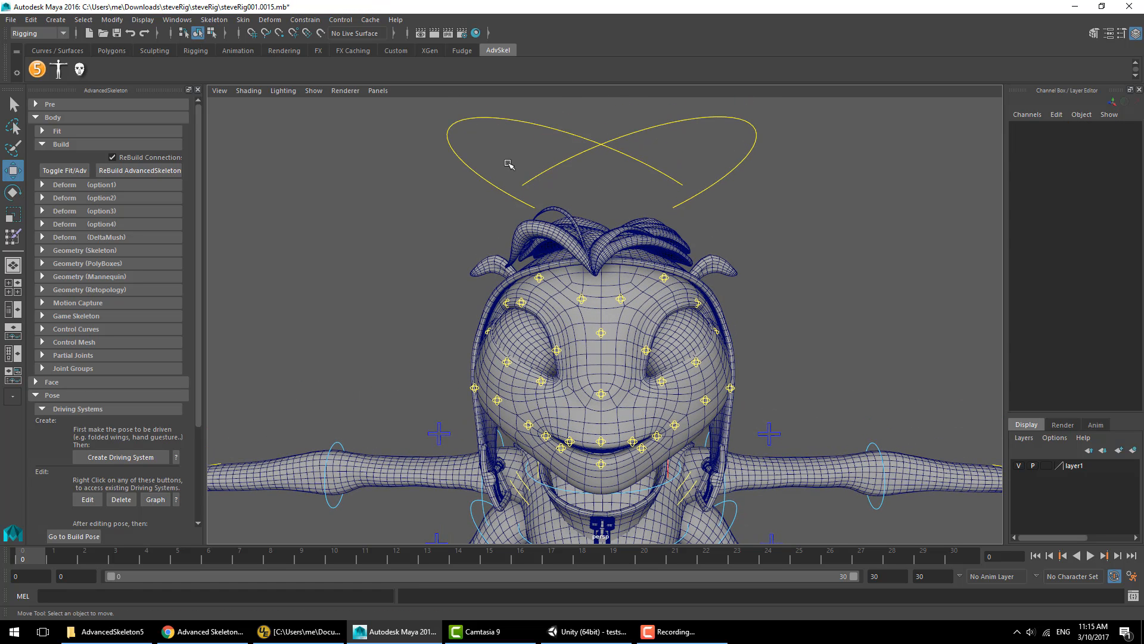
left_click(495, 118)
left_click(1092, 136)
middle_click_drag(757, 245, 928, 240)
key("ctrl+z")
left_click_drag(544, 148, 616, 186)
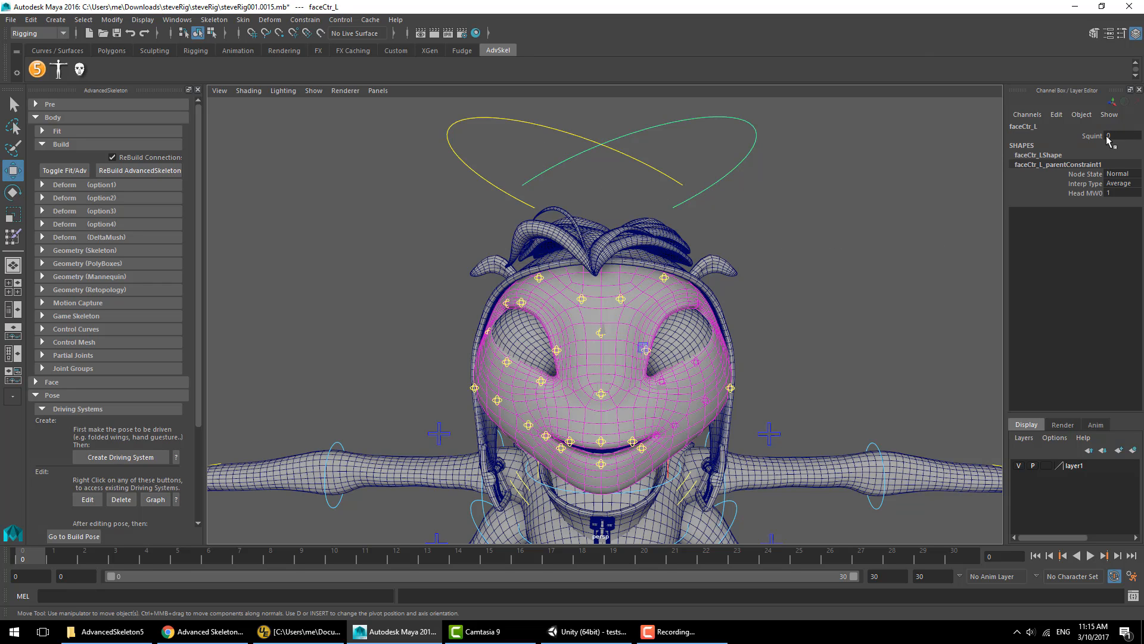
left_click(1108, 138)
left_click(1021, 136)
middle_click_drag(769, 216, 858, 212)
key("ctrl+z")
left_click_drag(579, 130, 618, 172)
left_click(1094, 137)
middle_click_drag(806, 258, 907, 237)
key("ctrl+z")
left_click(835, 202)
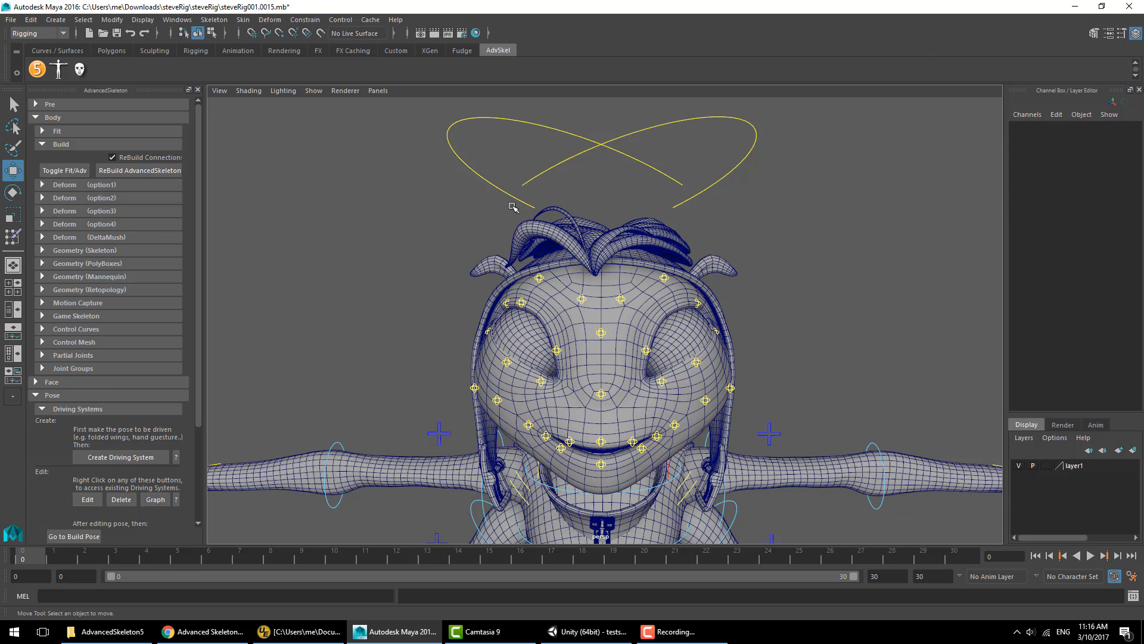
- Reshape the faceCtr control curves into small arch shapes above the head
left_click(469, 179)
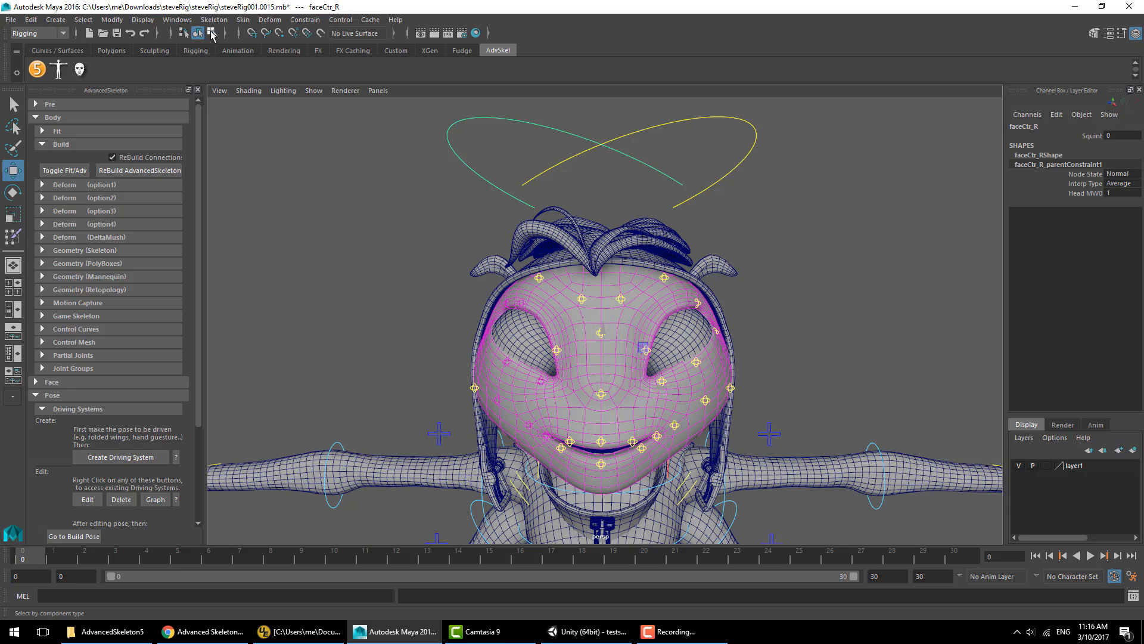
left_click(211, 34)
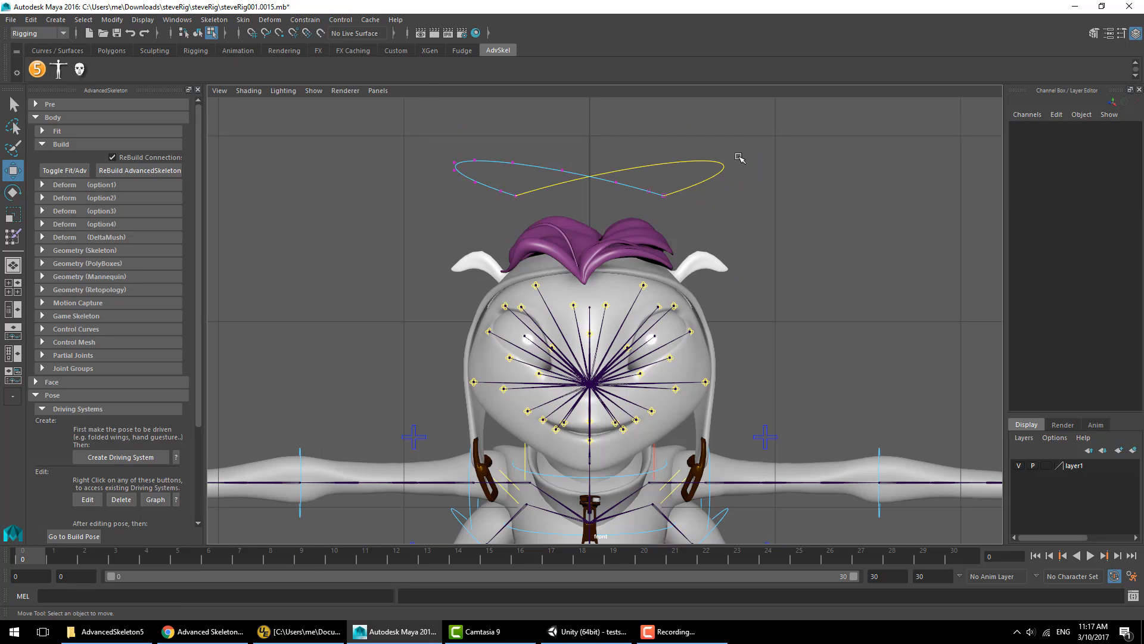
key("e")
key("space")
key("space")
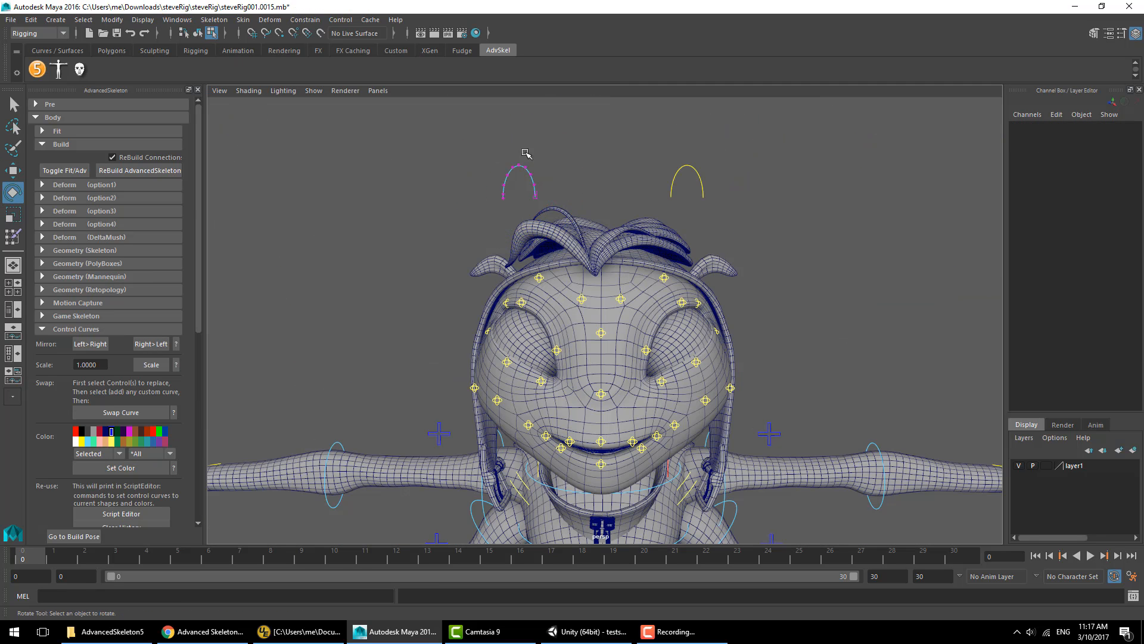
left_click(640, 165)
- Pose the brow controls into an angry expression and create an Angry driving system using the faceCtr_R control
left_click_drag(628, 115, 498, 191)
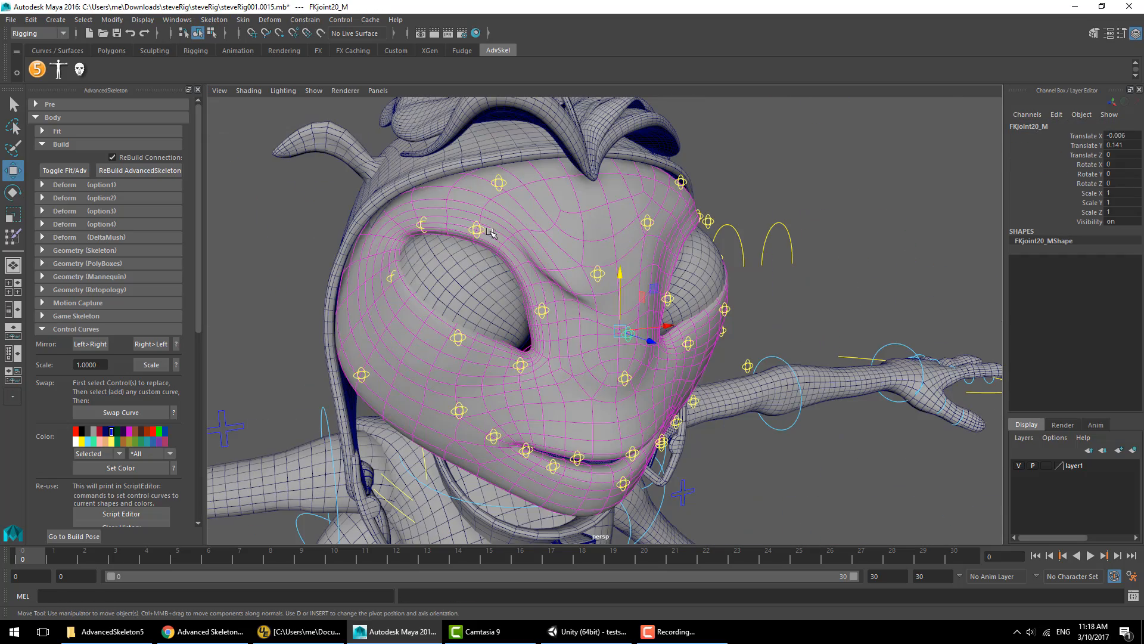
left_click_drag(458, 179, 457, 159)
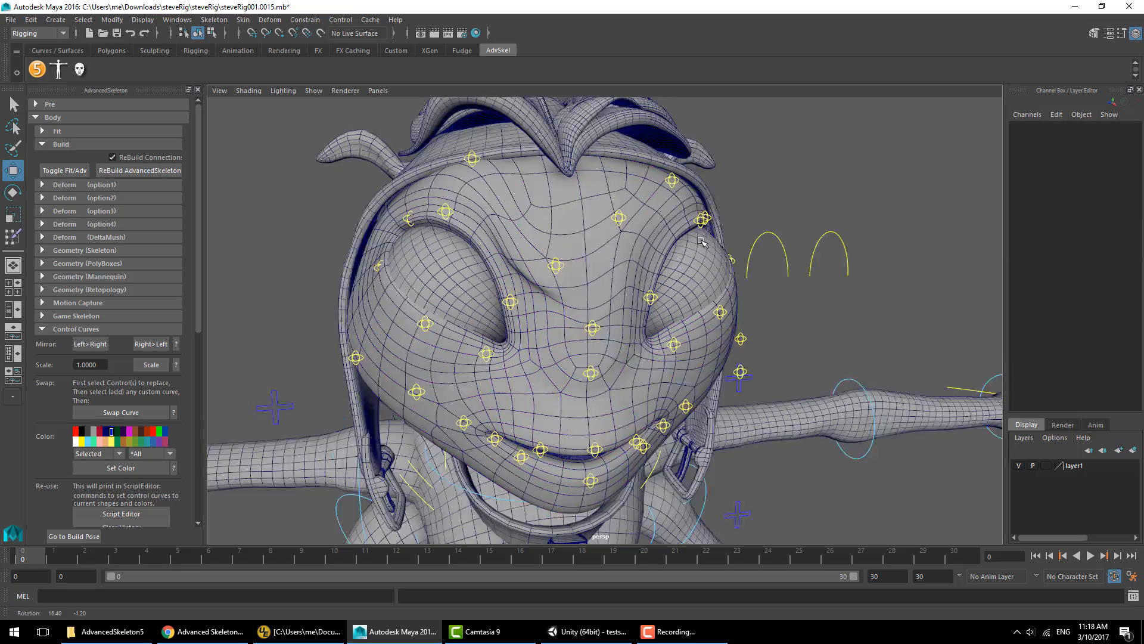
left_click_drag(464, 342, 422, 322, "alt")
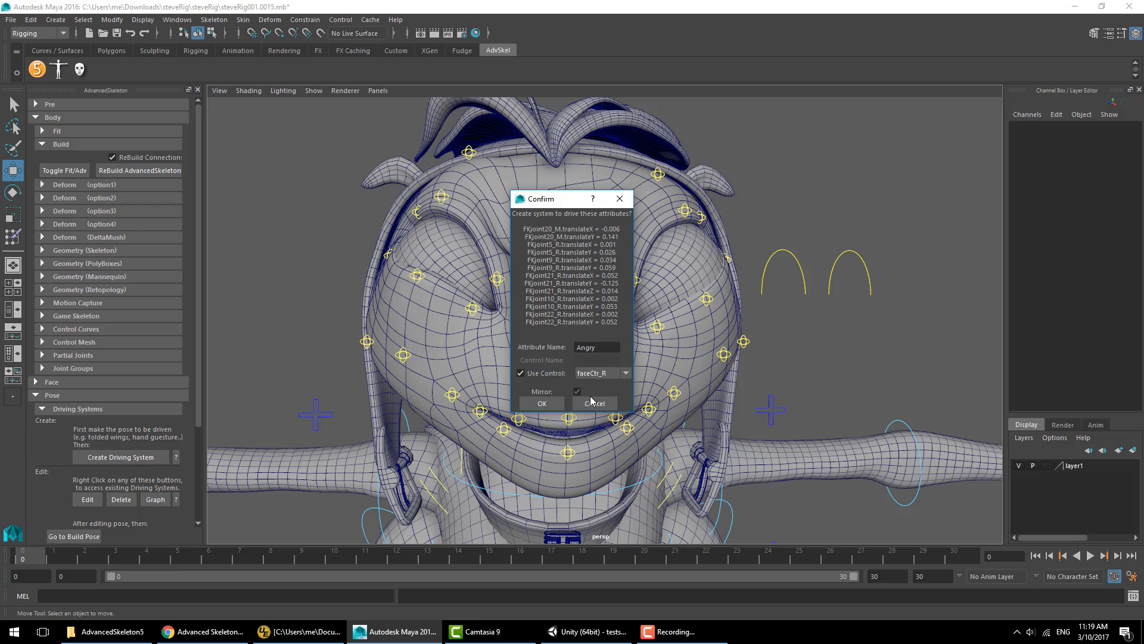
left_click(542, 403)
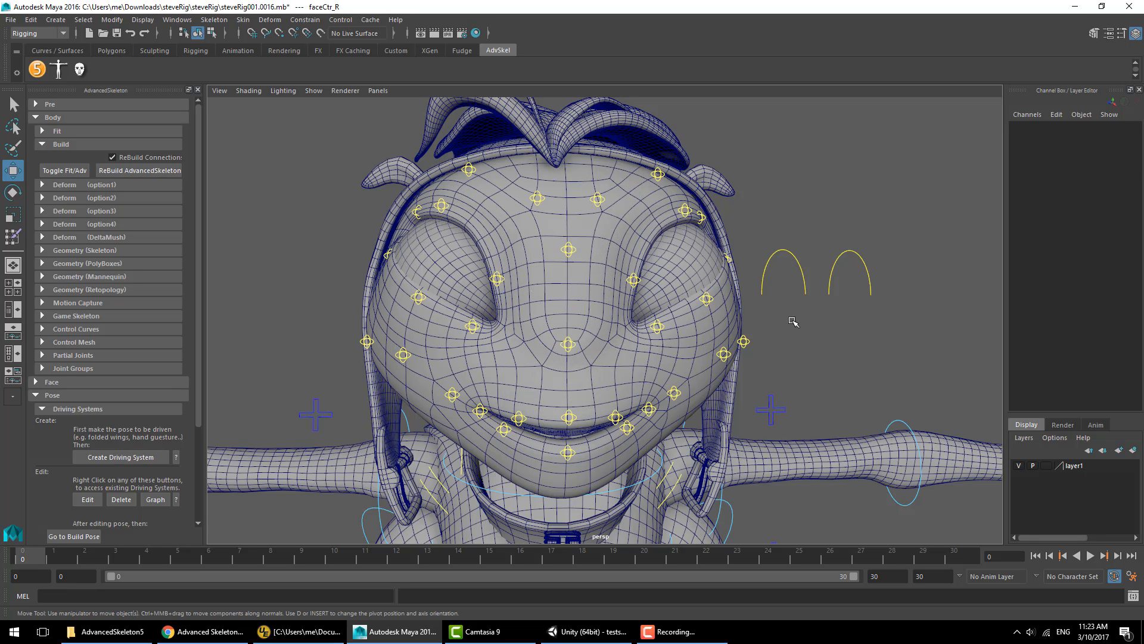
- Test the Angry attribute on the faceCtr controls by scrubbing its value and undoing each change
left_click(803, 291)
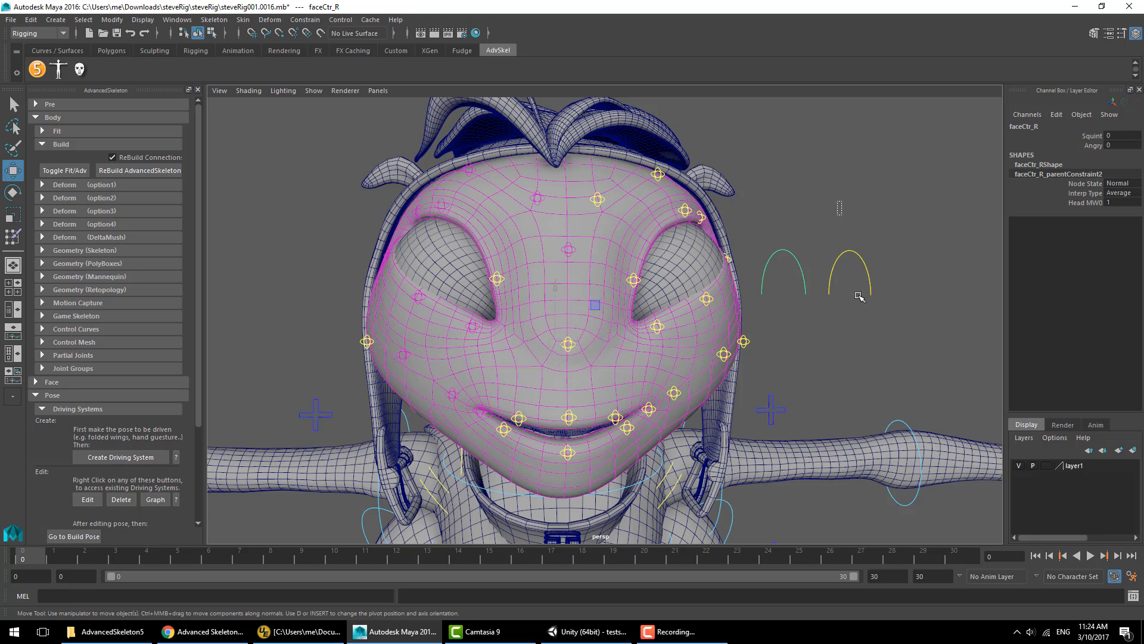
left_click(1085, 147)
middle_click_drag(930, 185, 1004, 184)
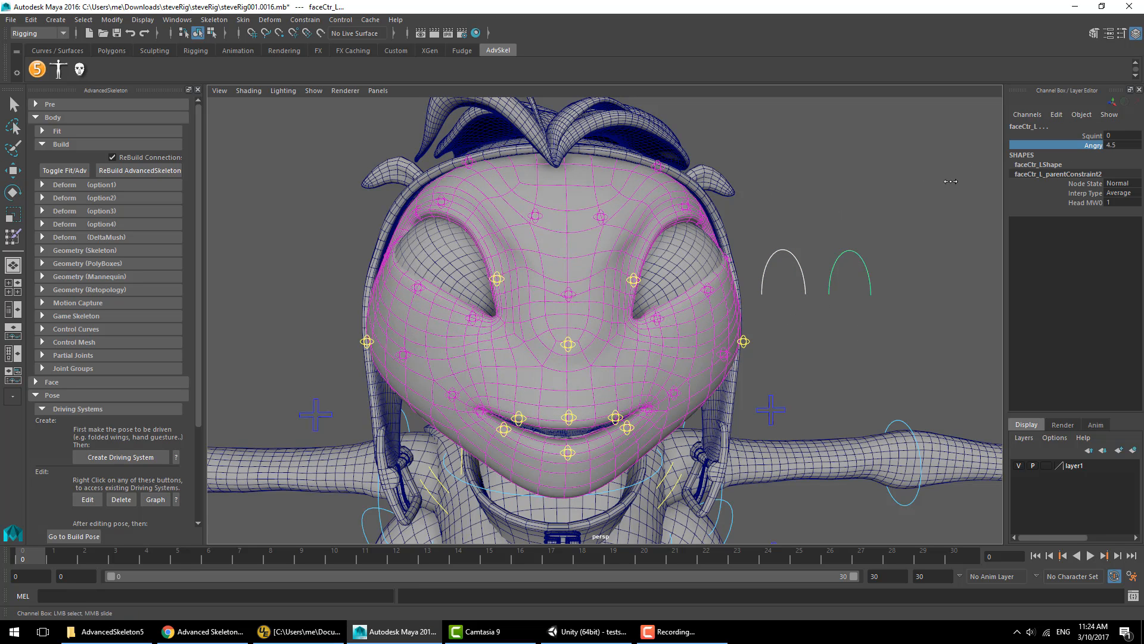
key("ctrl+z")
left_click(1067, 133)
mouse_move(872, 187)
middle_mouse_down()
mouse_move(894, 186)
mouse_move(866, 186)
middle_mouse_up()
key("ctrl+z")
left_click(1080, 148)
key("ctrl+z")
left_click(866, 333)
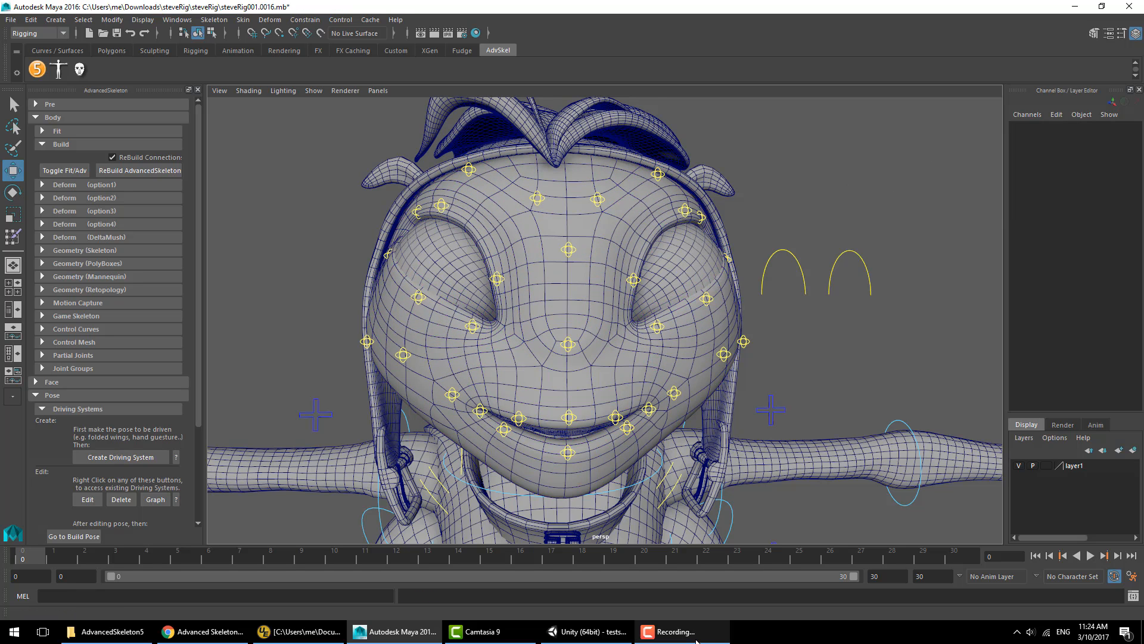
- Select the face controls and play back the timeline to check the rig
left_click(805, 286)
left_click(814, 320)
left_click_drag(790, 301, 790, 301)
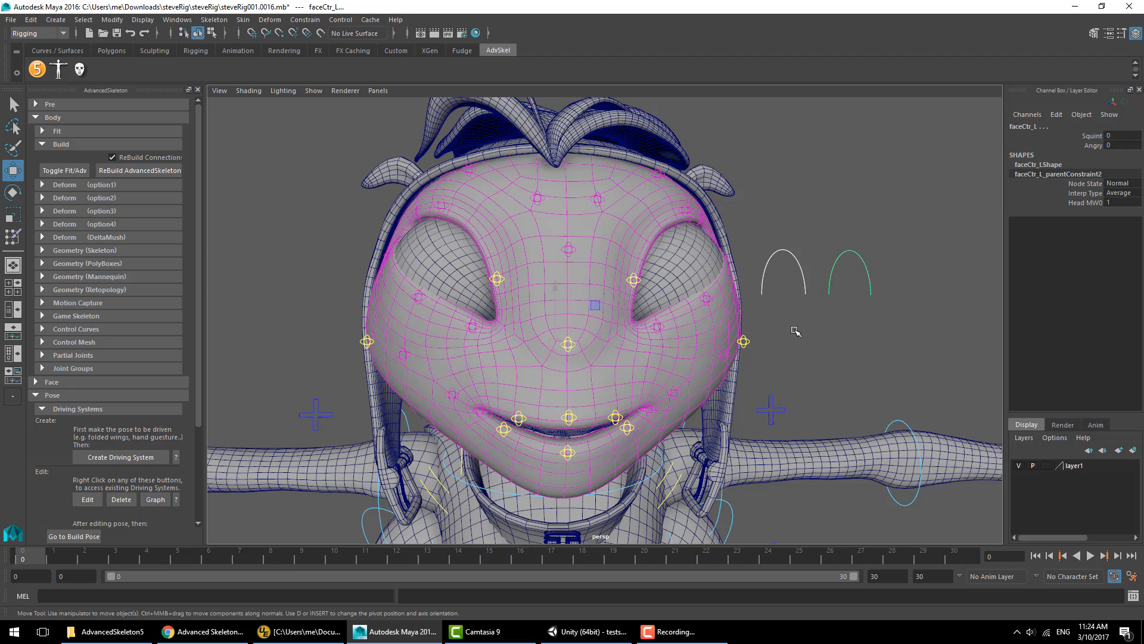
left_click(757, 293)
key("alt+v")
left_click(837, 290)
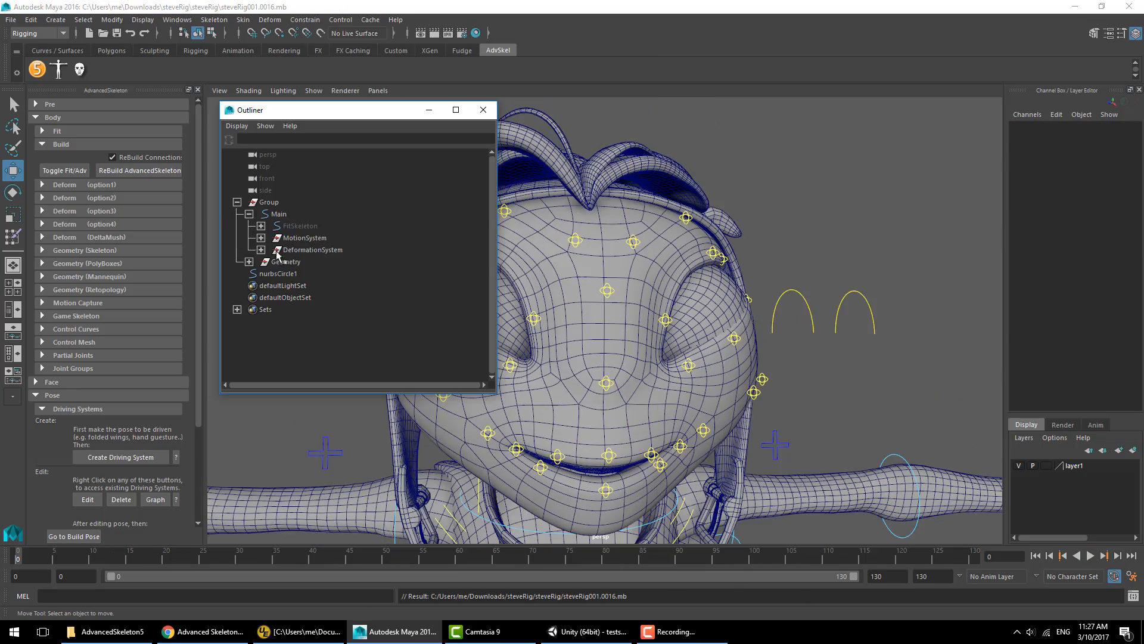
- Export the selected character geometry and rig as an FBX file named test2.fbx
left_click_drag(303, 250, 280, 261)
left_click(11, 19)
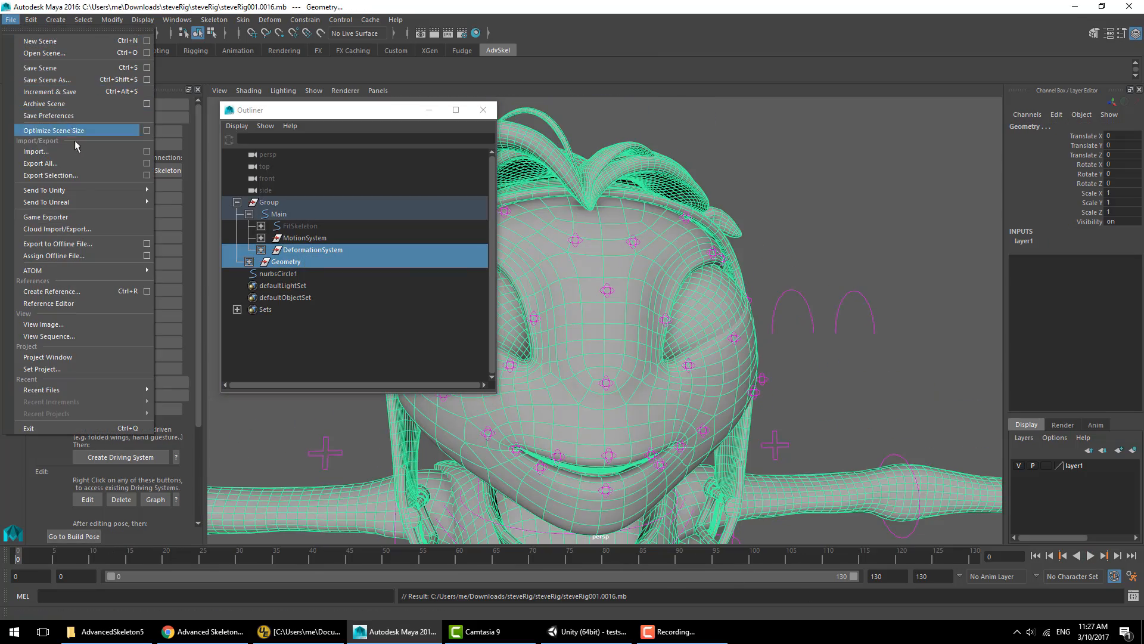
left_click(84, 172)
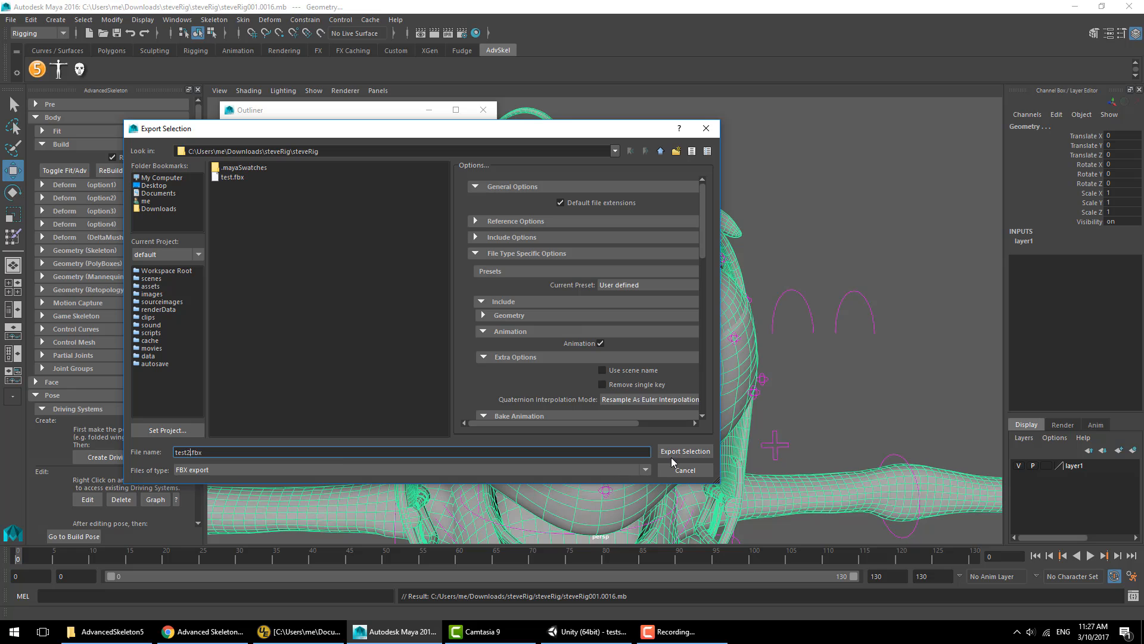
scroll(664, 367, "down", 5)
left_click(662, 448)
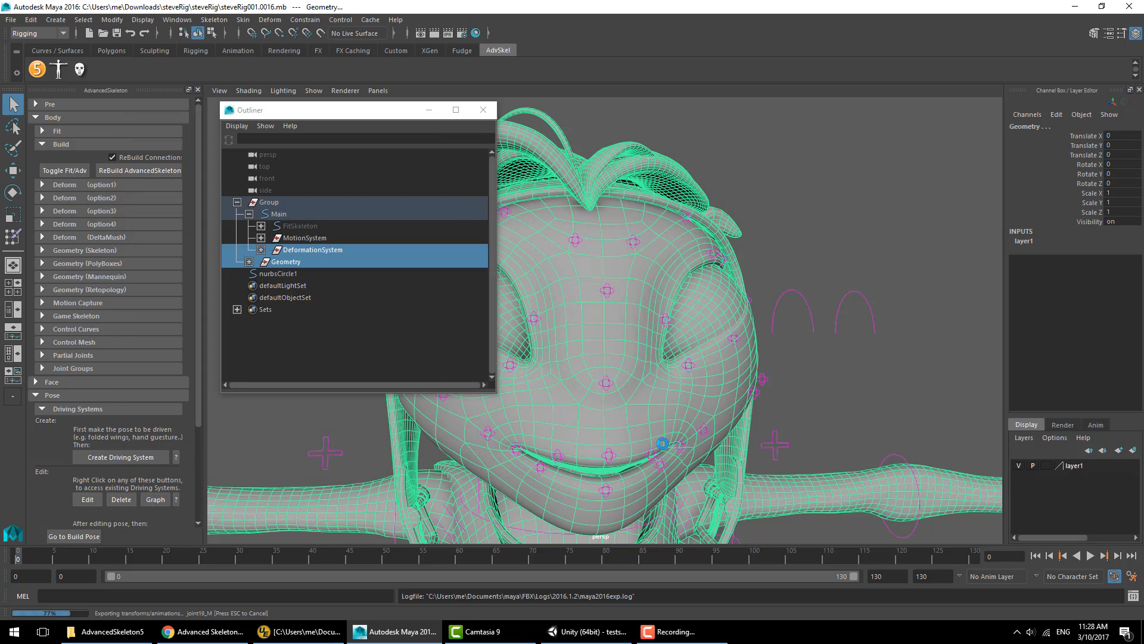
- Switch to Unity, import test2.fbx as a new asset, add it to the scene and check it in Play mode
left_click(587, 631)
right_click(509, 520)
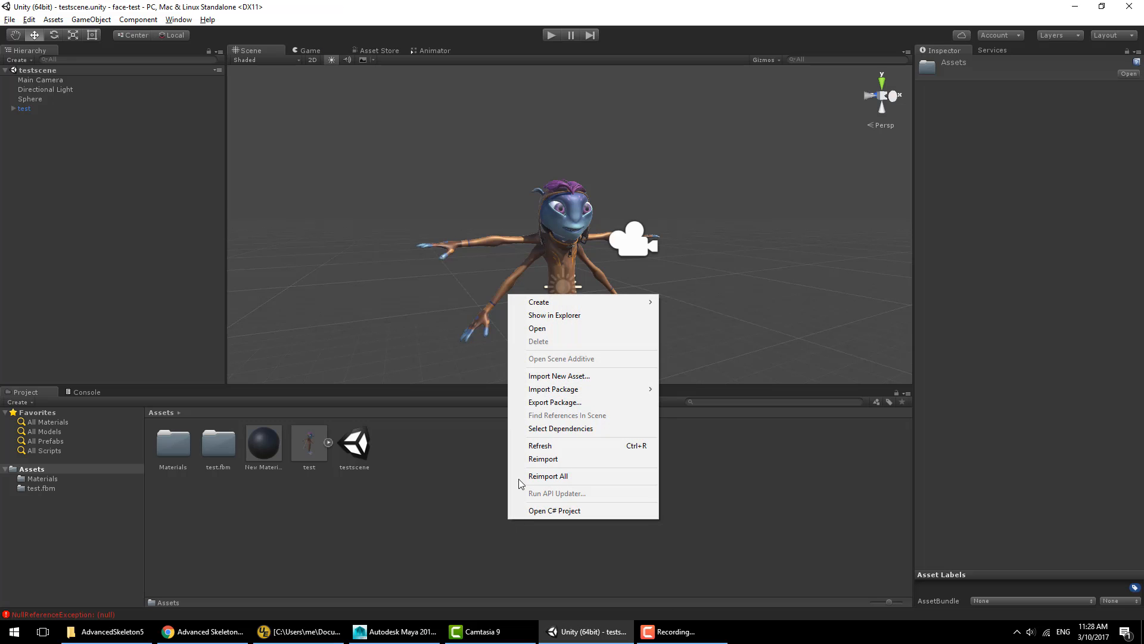
left_click(559, 375)
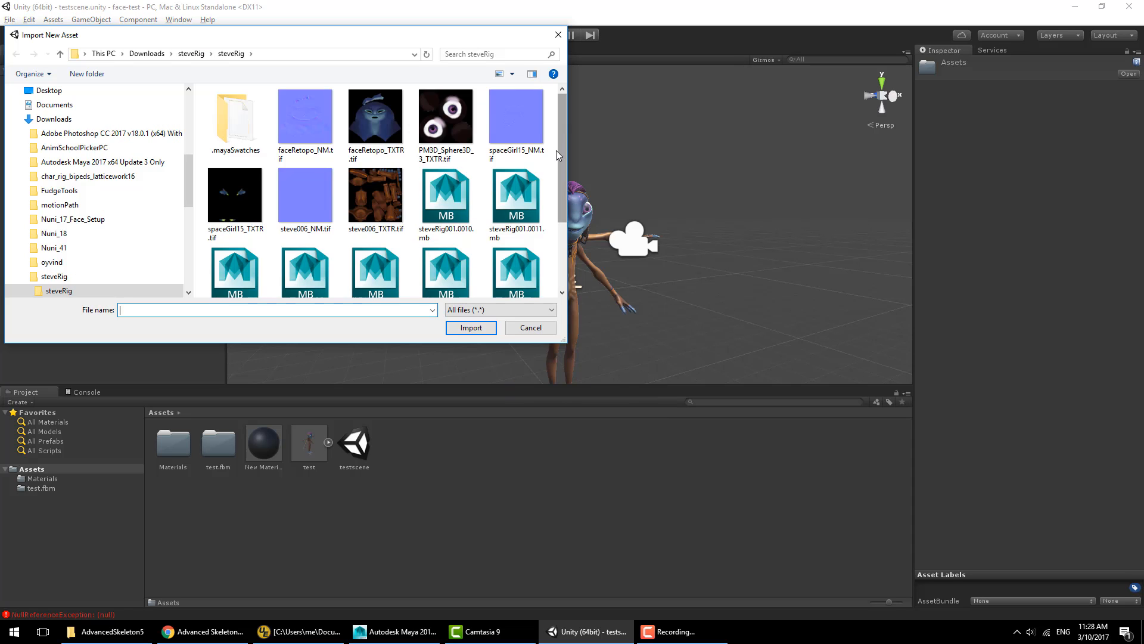
left_click_drag(559, 156, 564, 249)
left_click(308, 276)
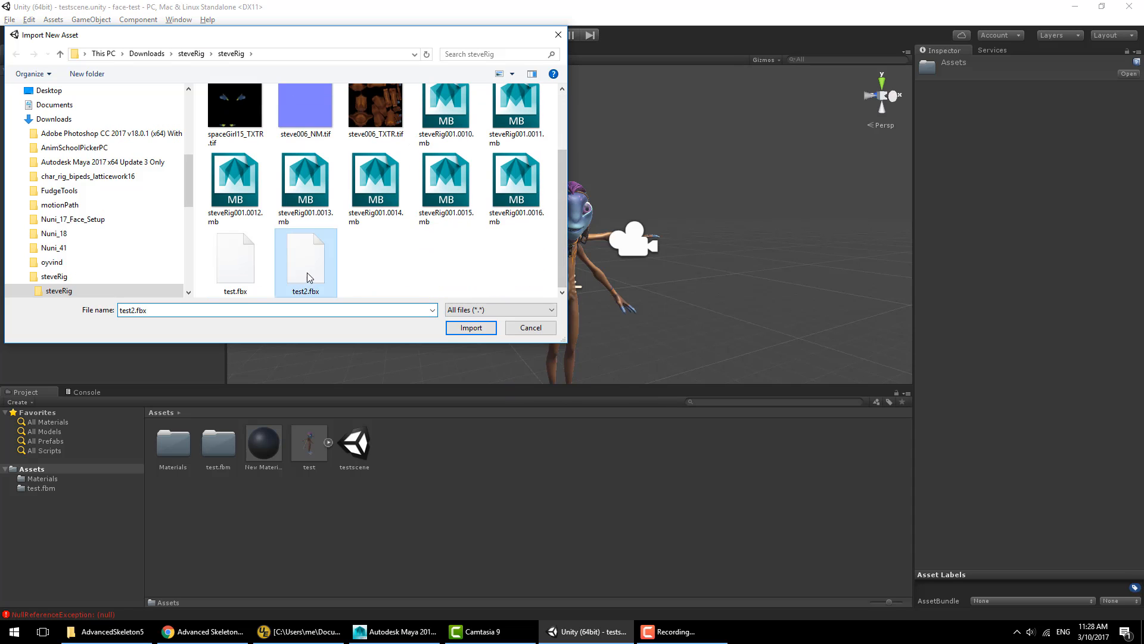
left_click(478, 327)
left_click_drag(354, 444, 117, 235)
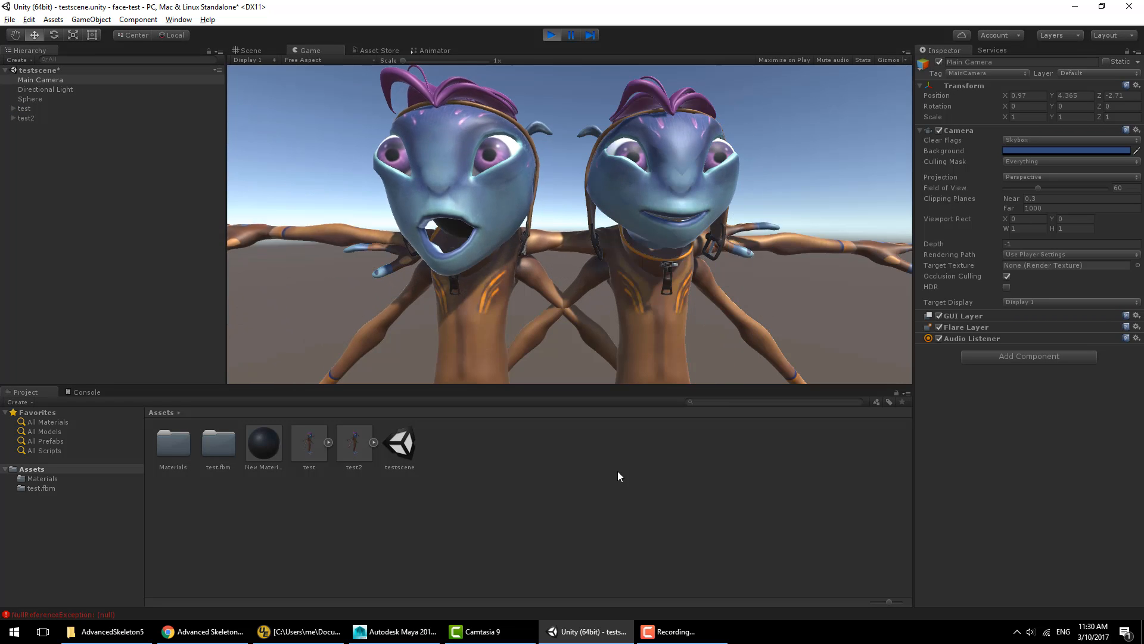
left_click(553, 34)
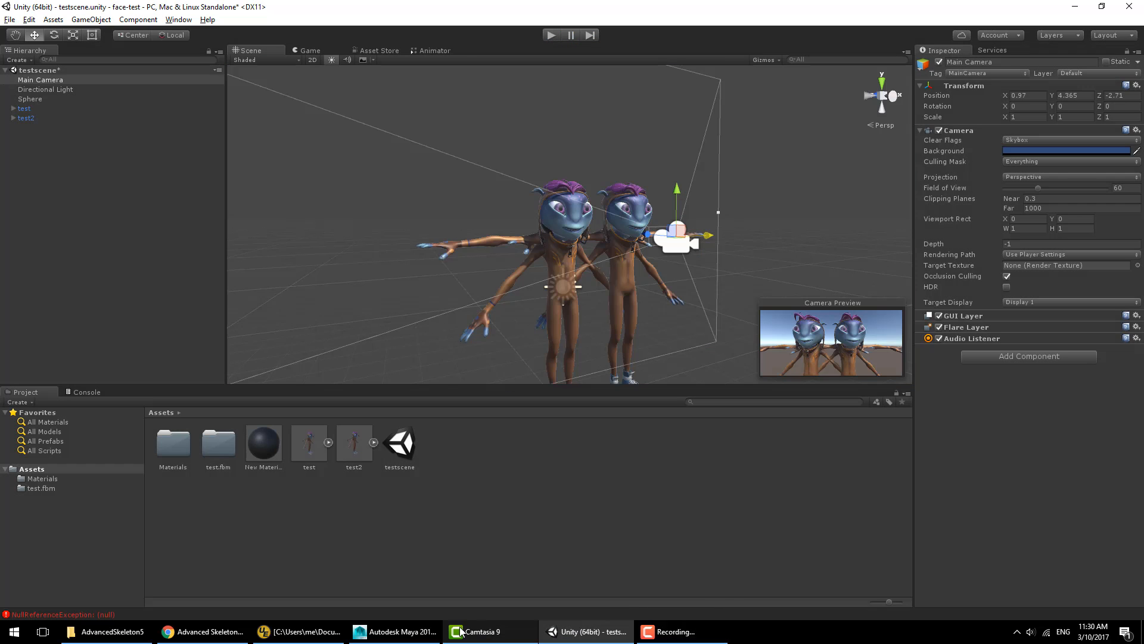
- Switch back to Maya and orbit around the full character rig
left_click(427, 633)
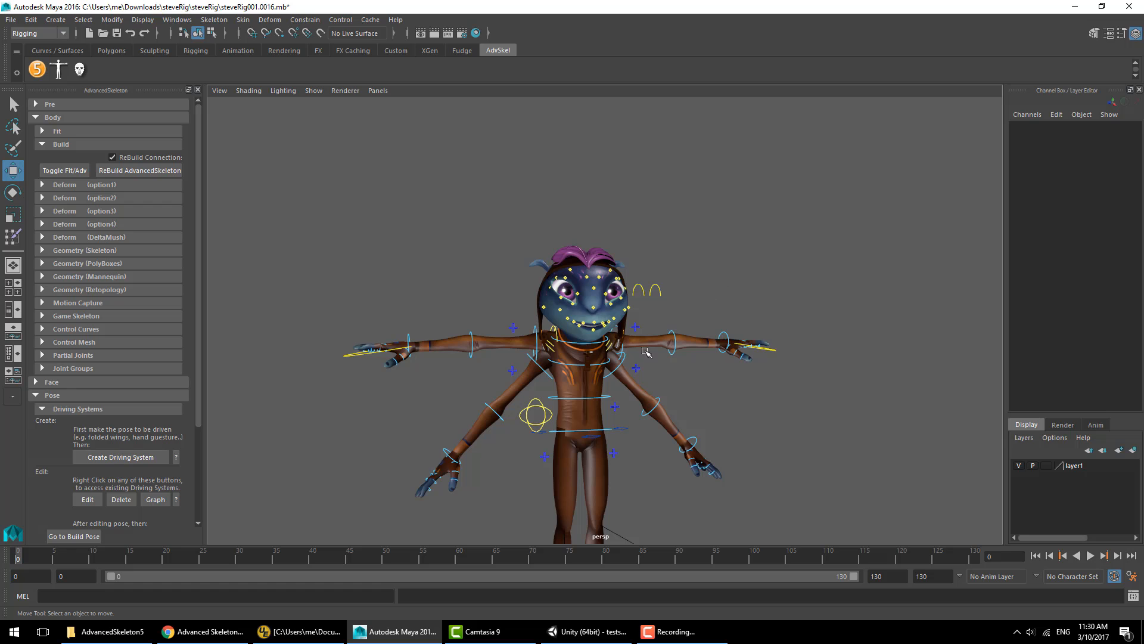
left_click_drag(646, 351, 179, 304, "alt")
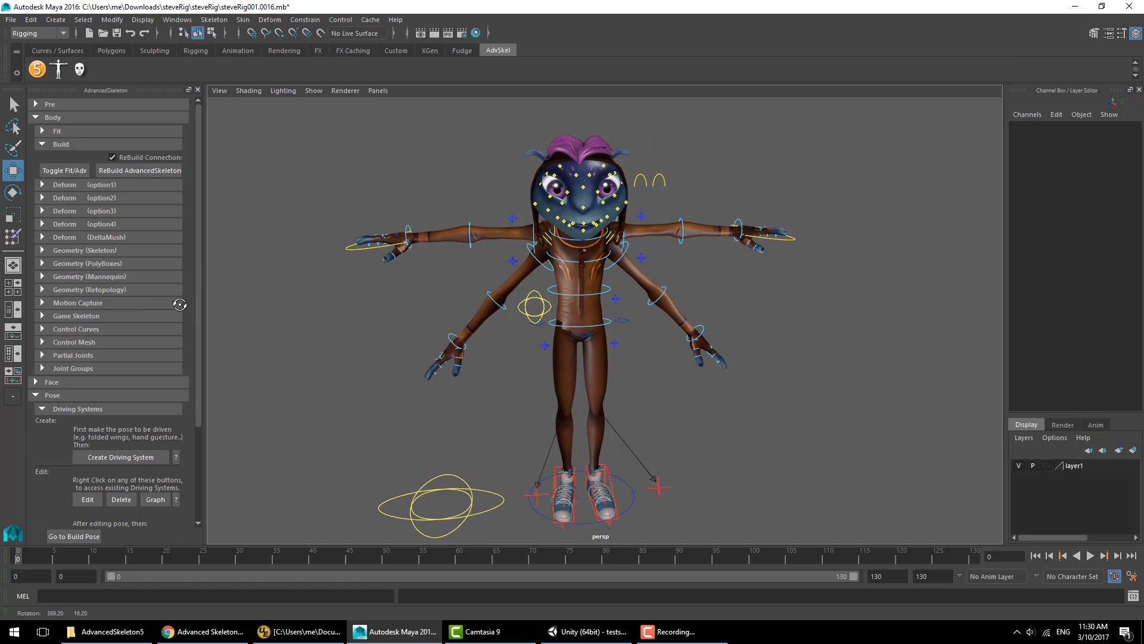